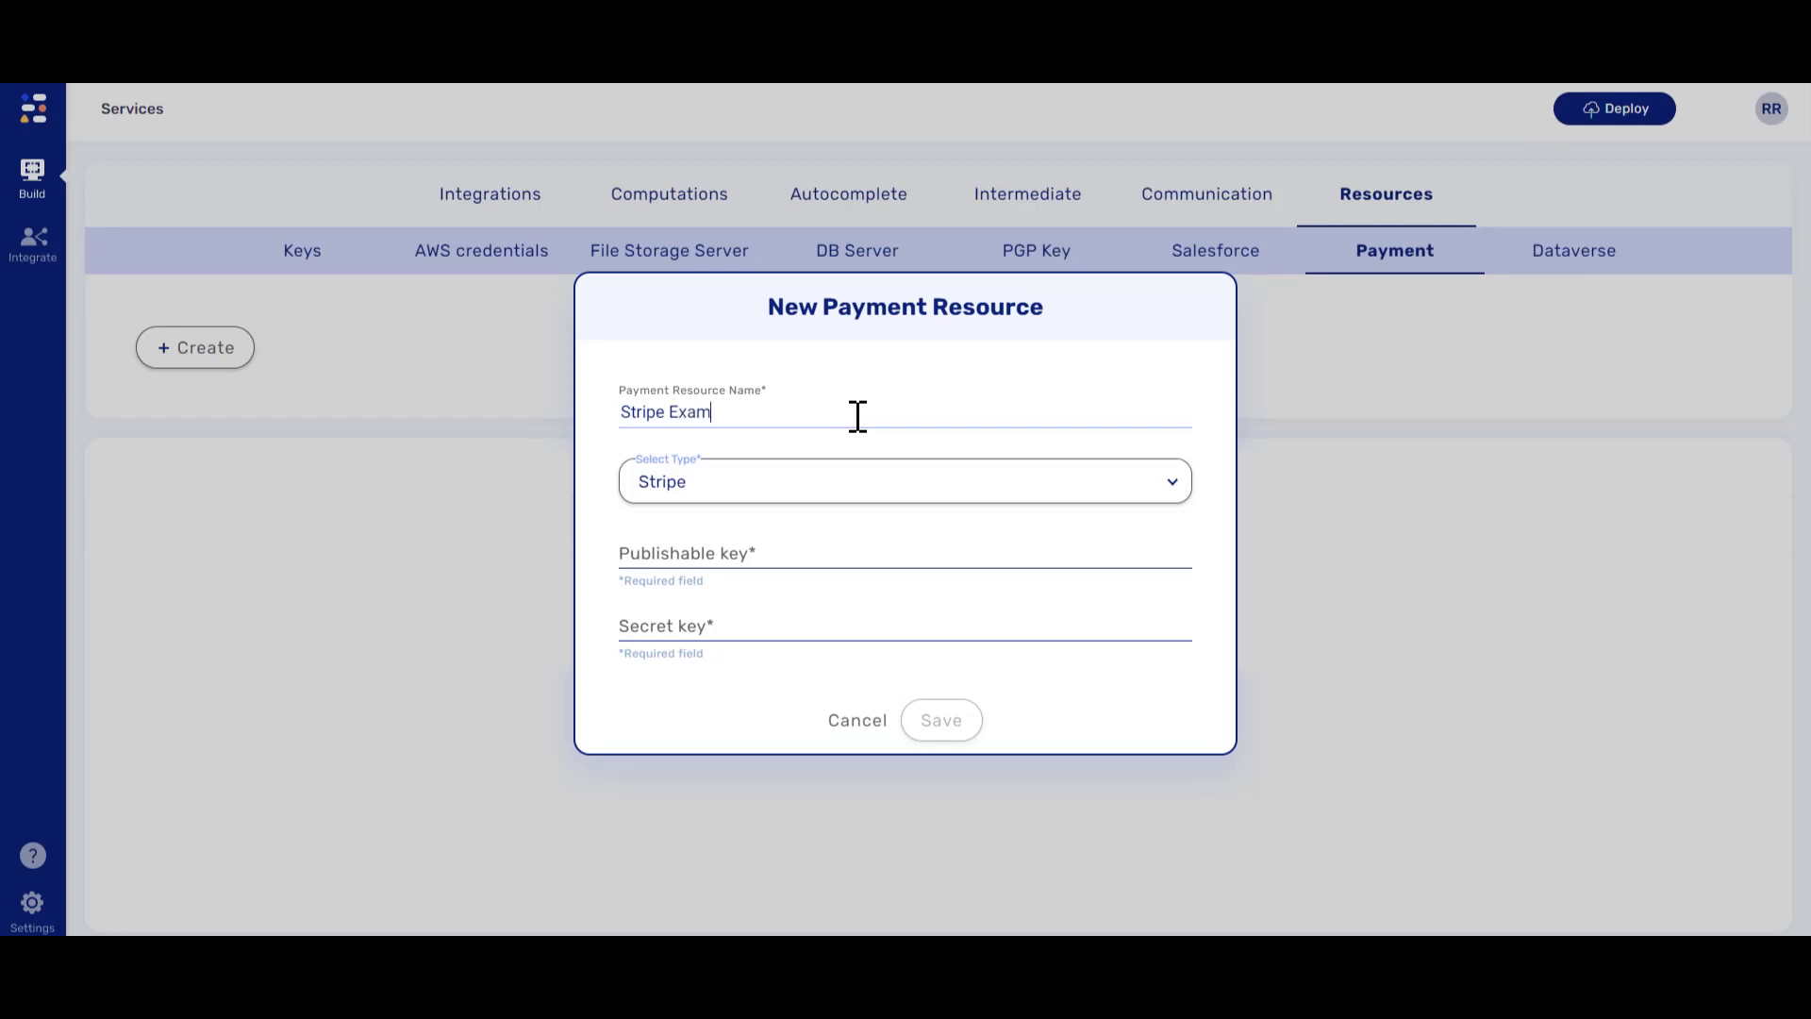
- Name the Stripe resource 'Stripe Example', fill in its publishable and secret keys, and save it
text(e)
click(795, 557)
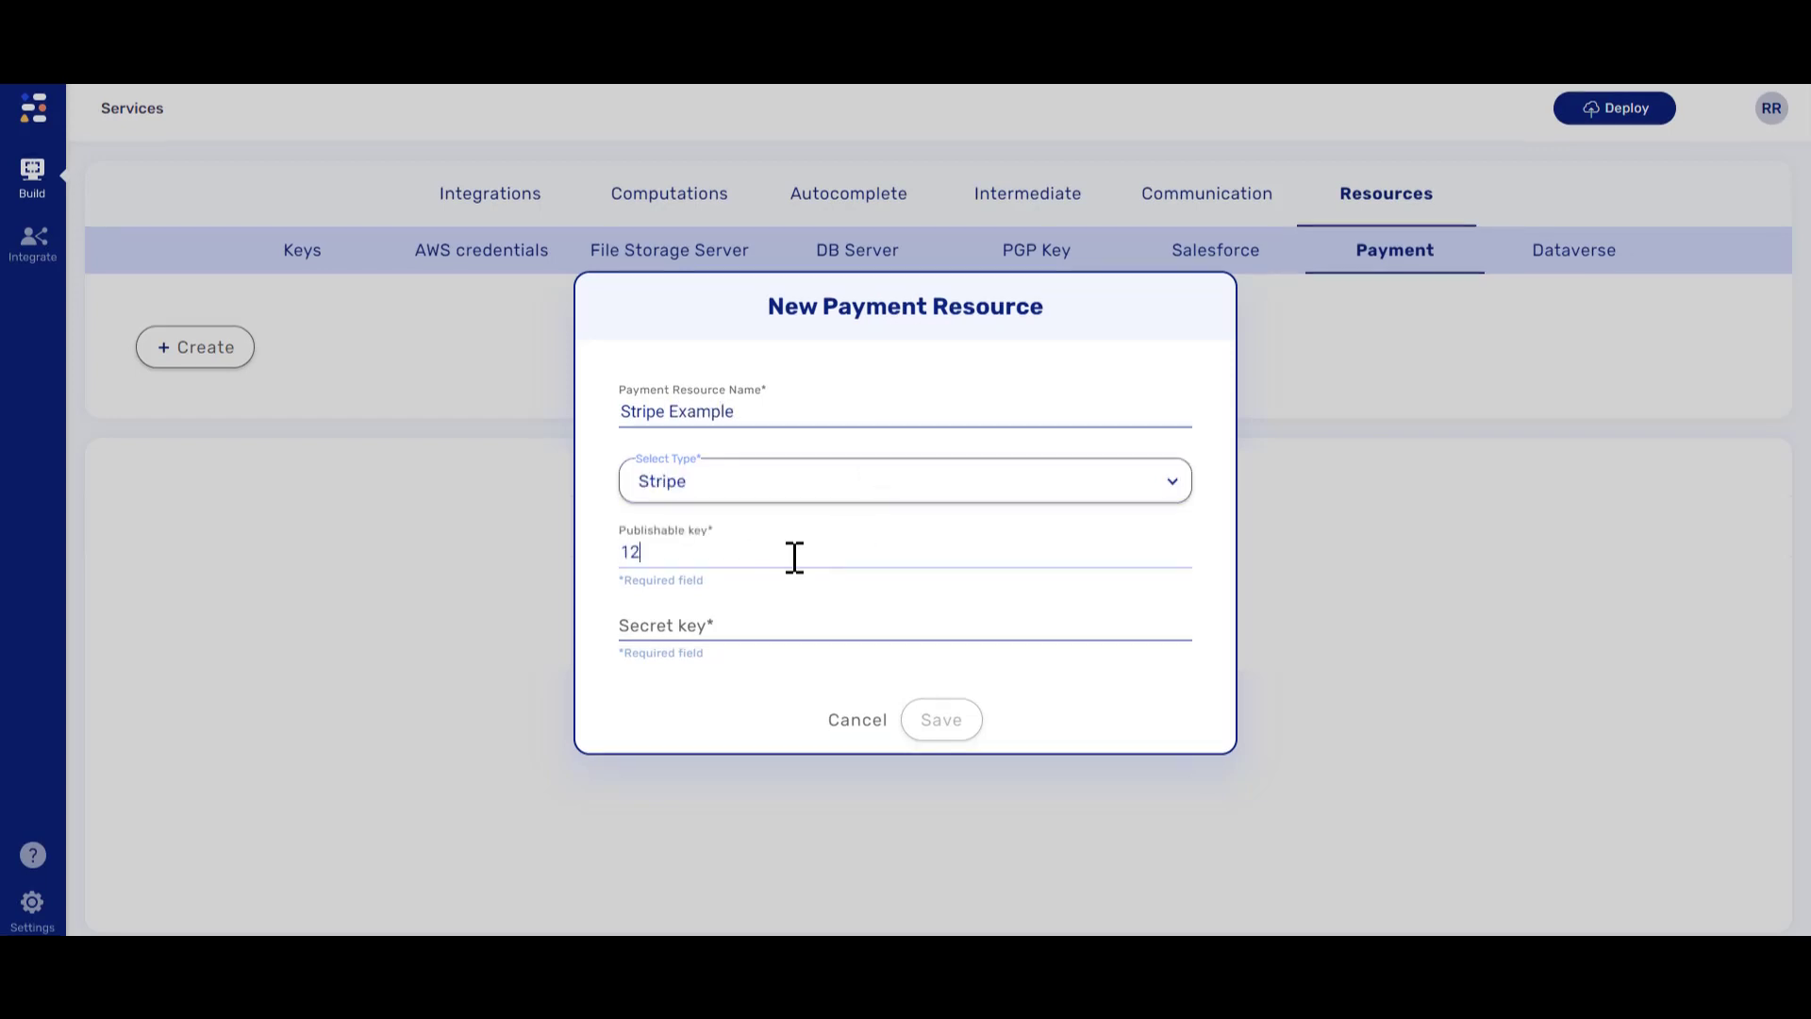
text(12345)
click(733, 631)
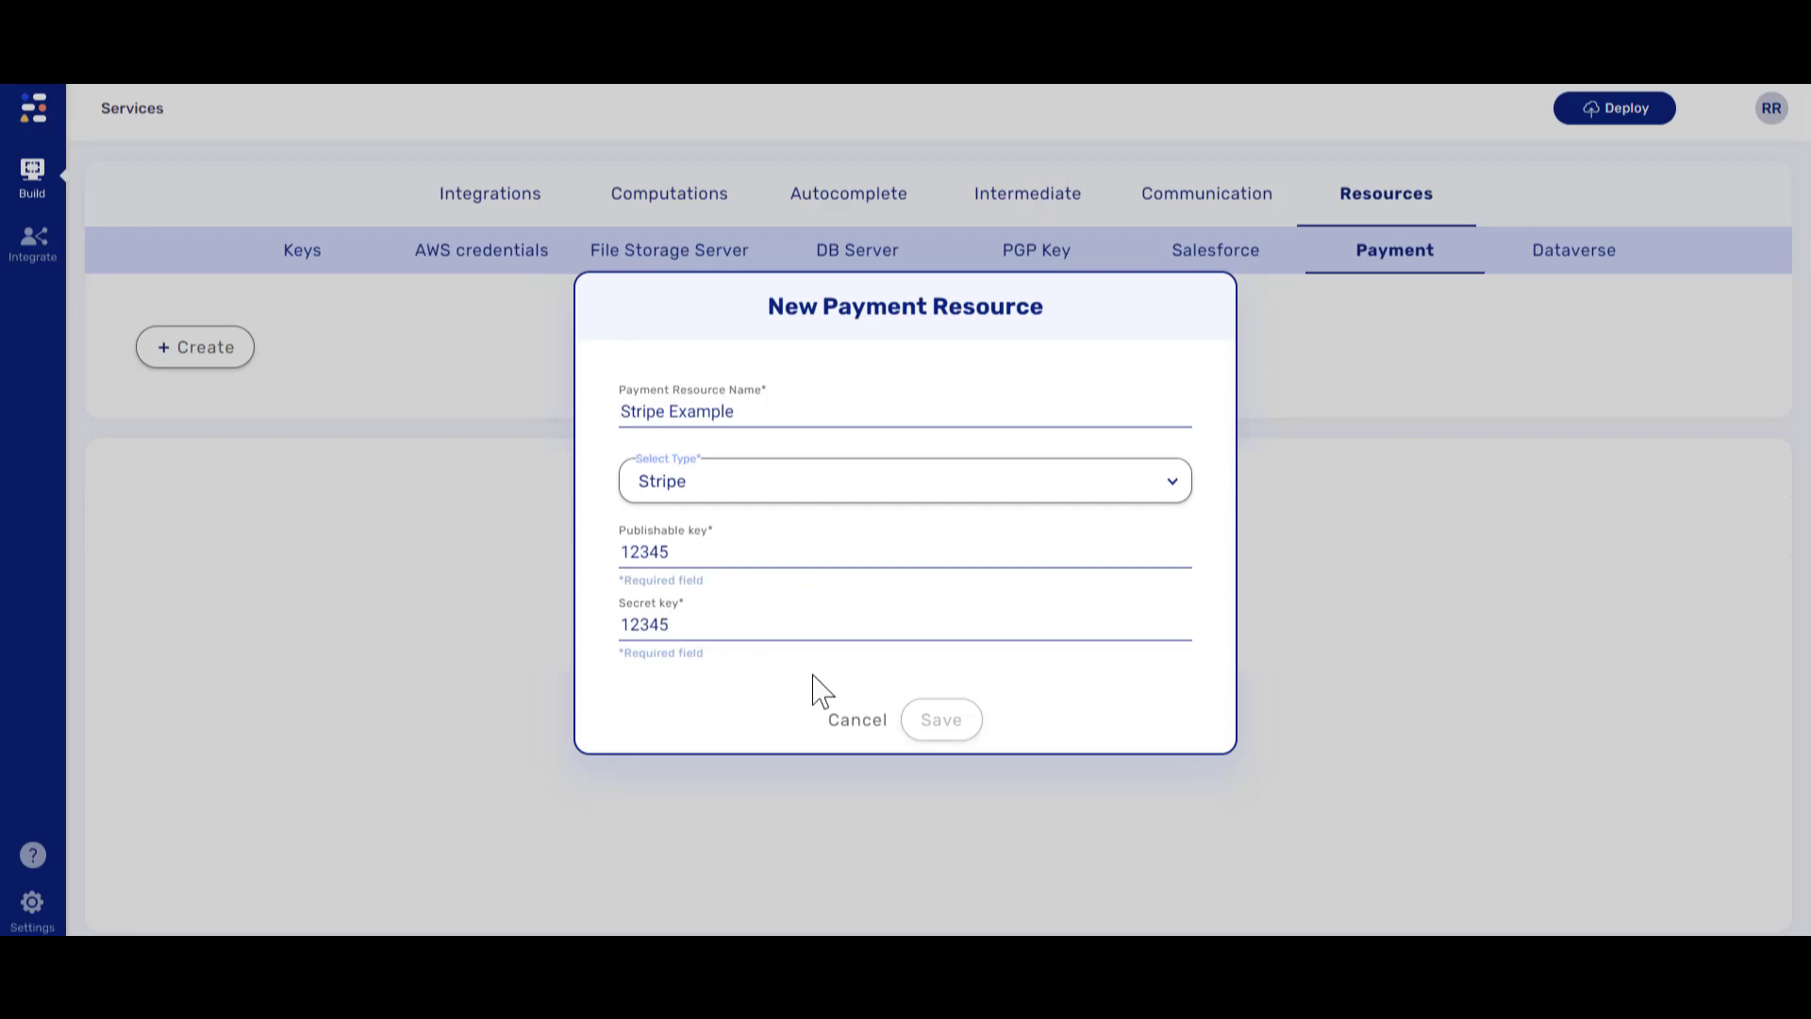
click(936, 726)
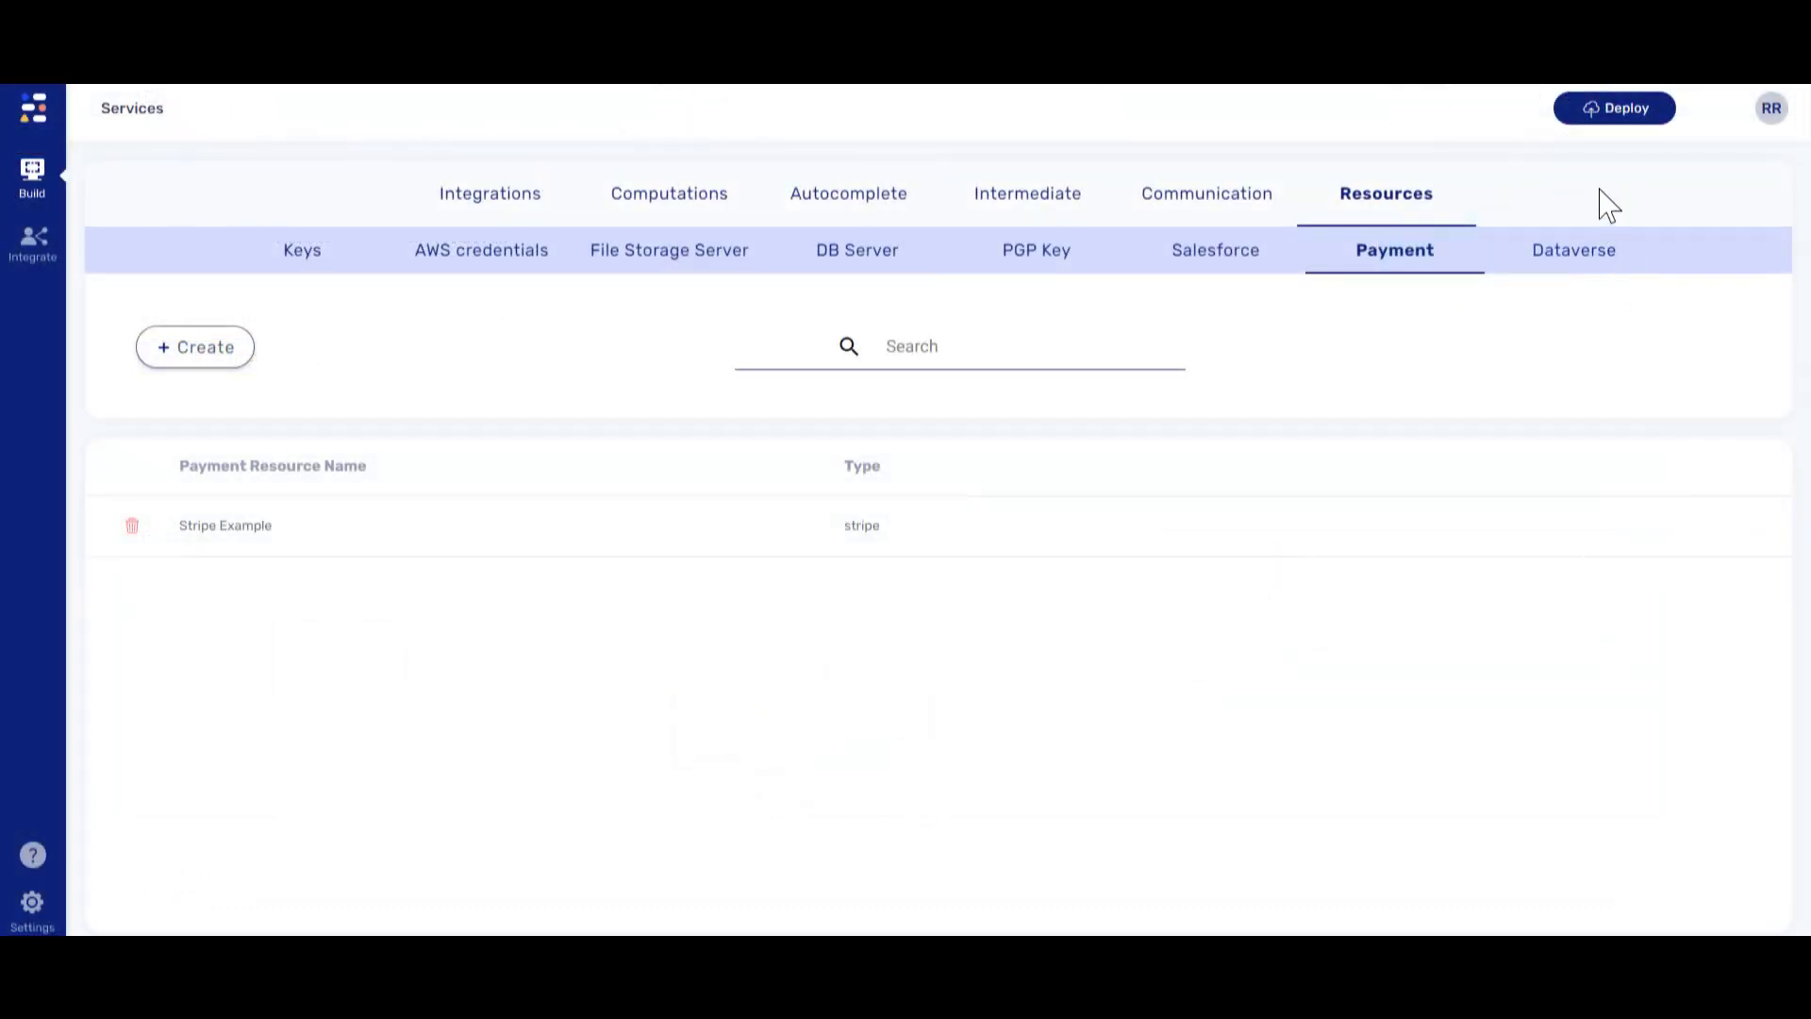
click(1599, 112)
- Deploy the services to the dev environment
click(1585, 202)
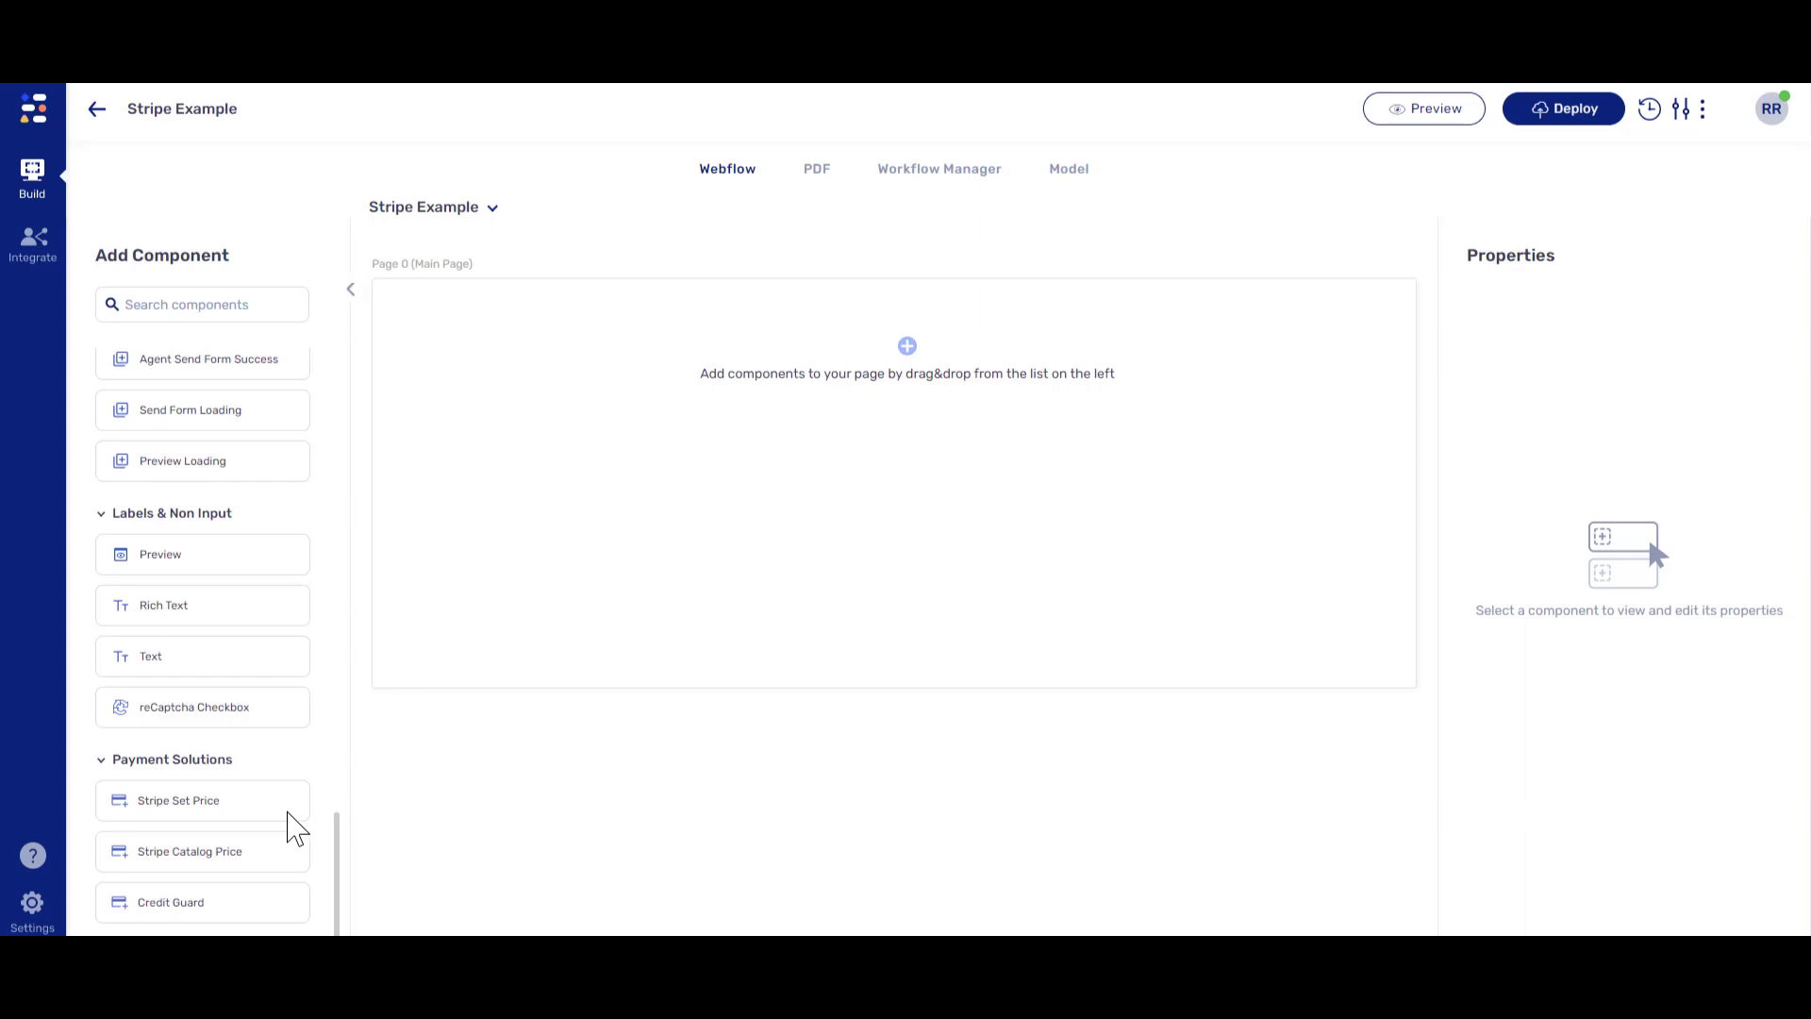
- Place a Stripe Set Price payment on the page and link it to Stripe Example
drag(294, 802, 708, 485)
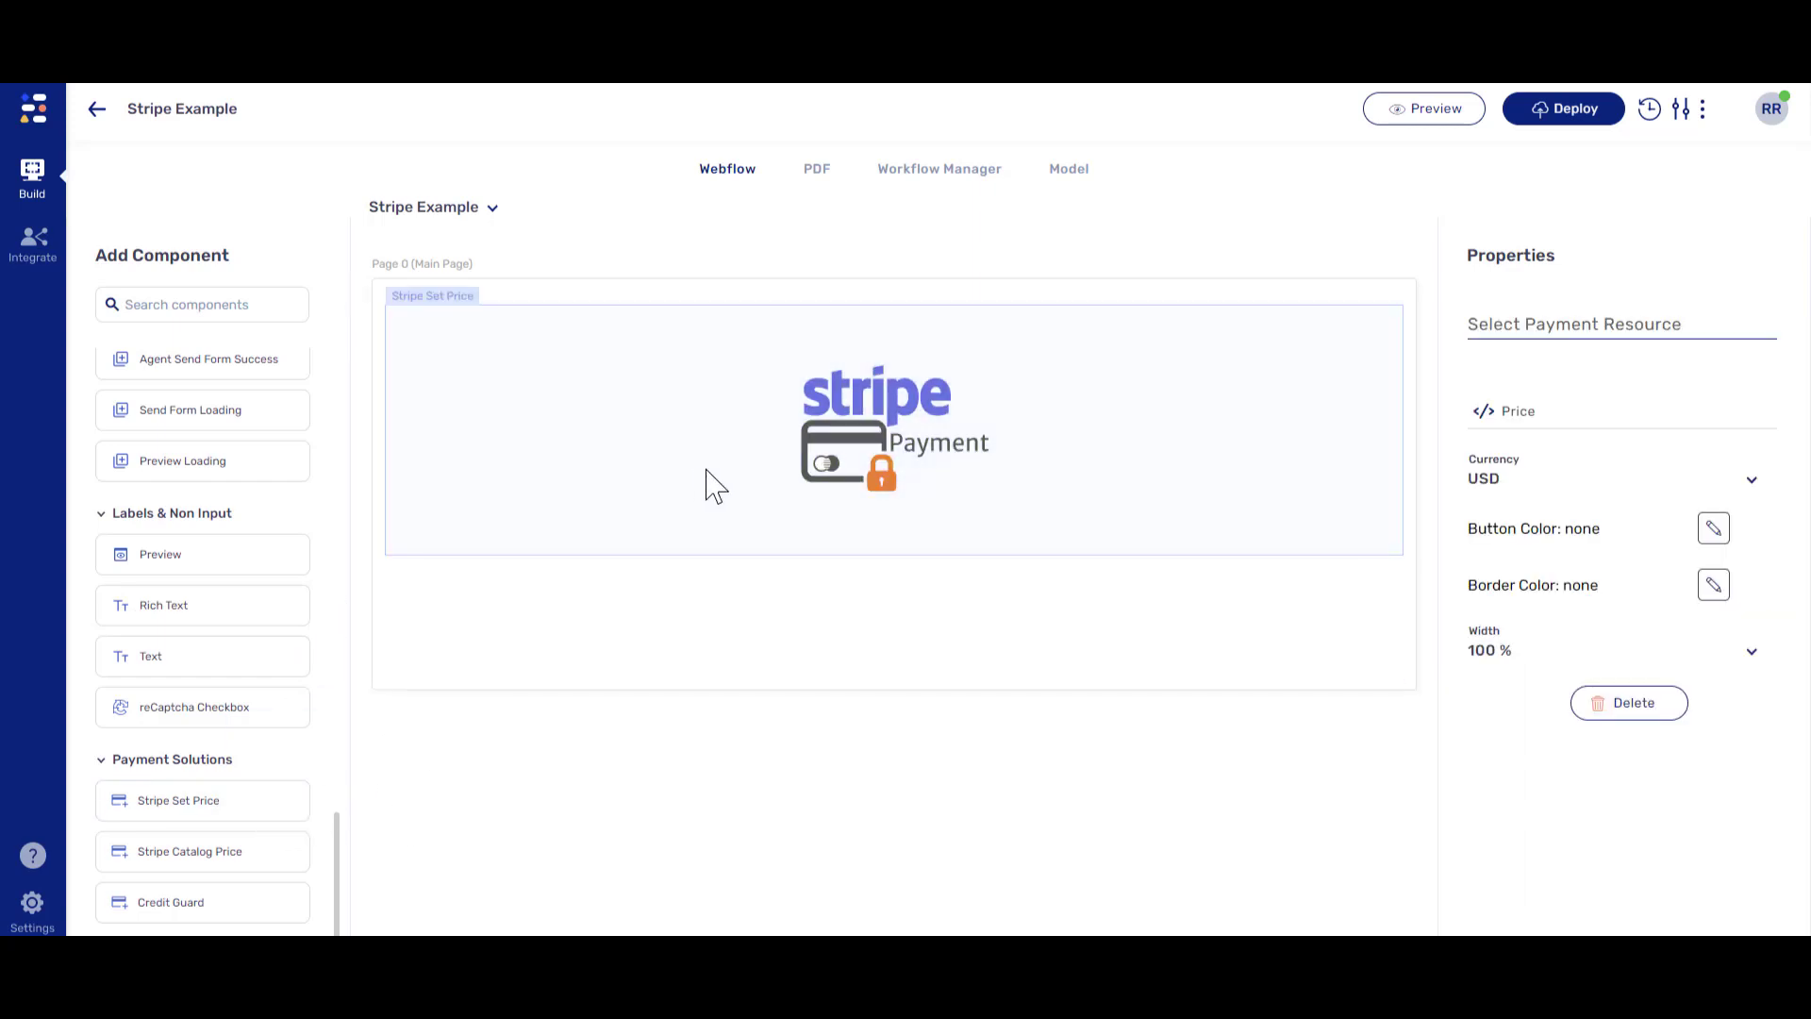
click(1573, 322)
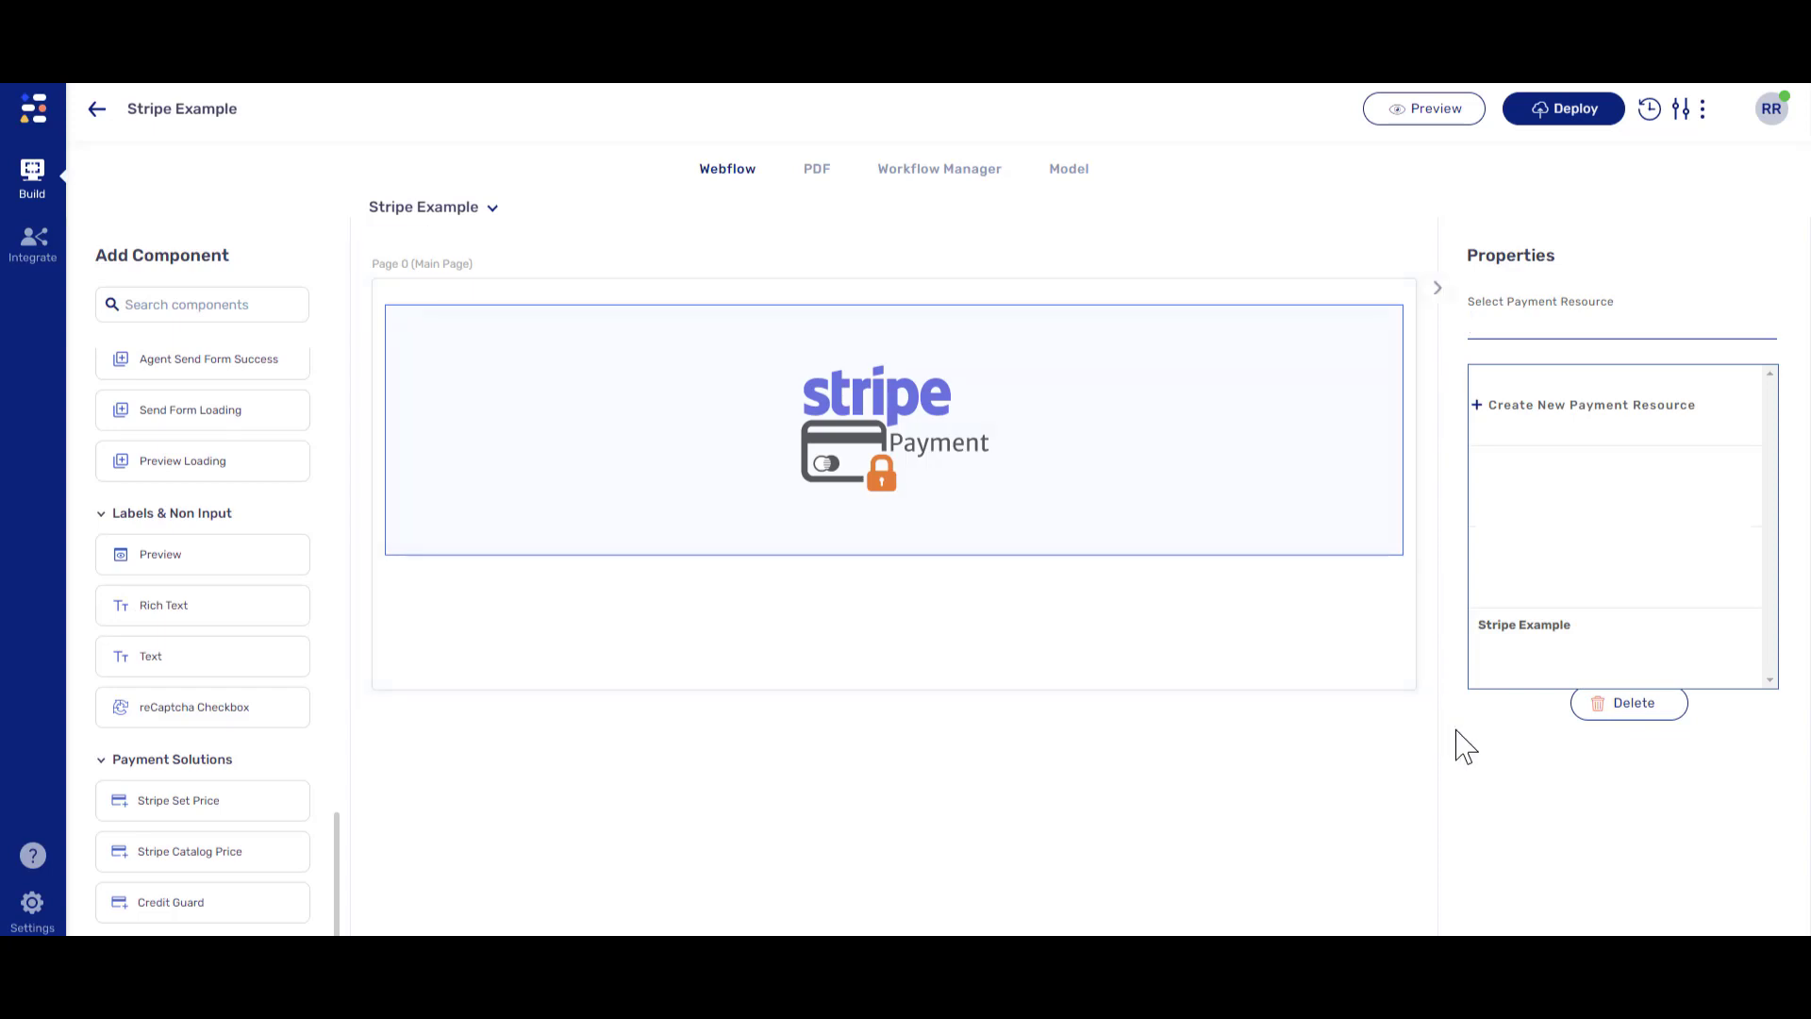
click(1541, 671)
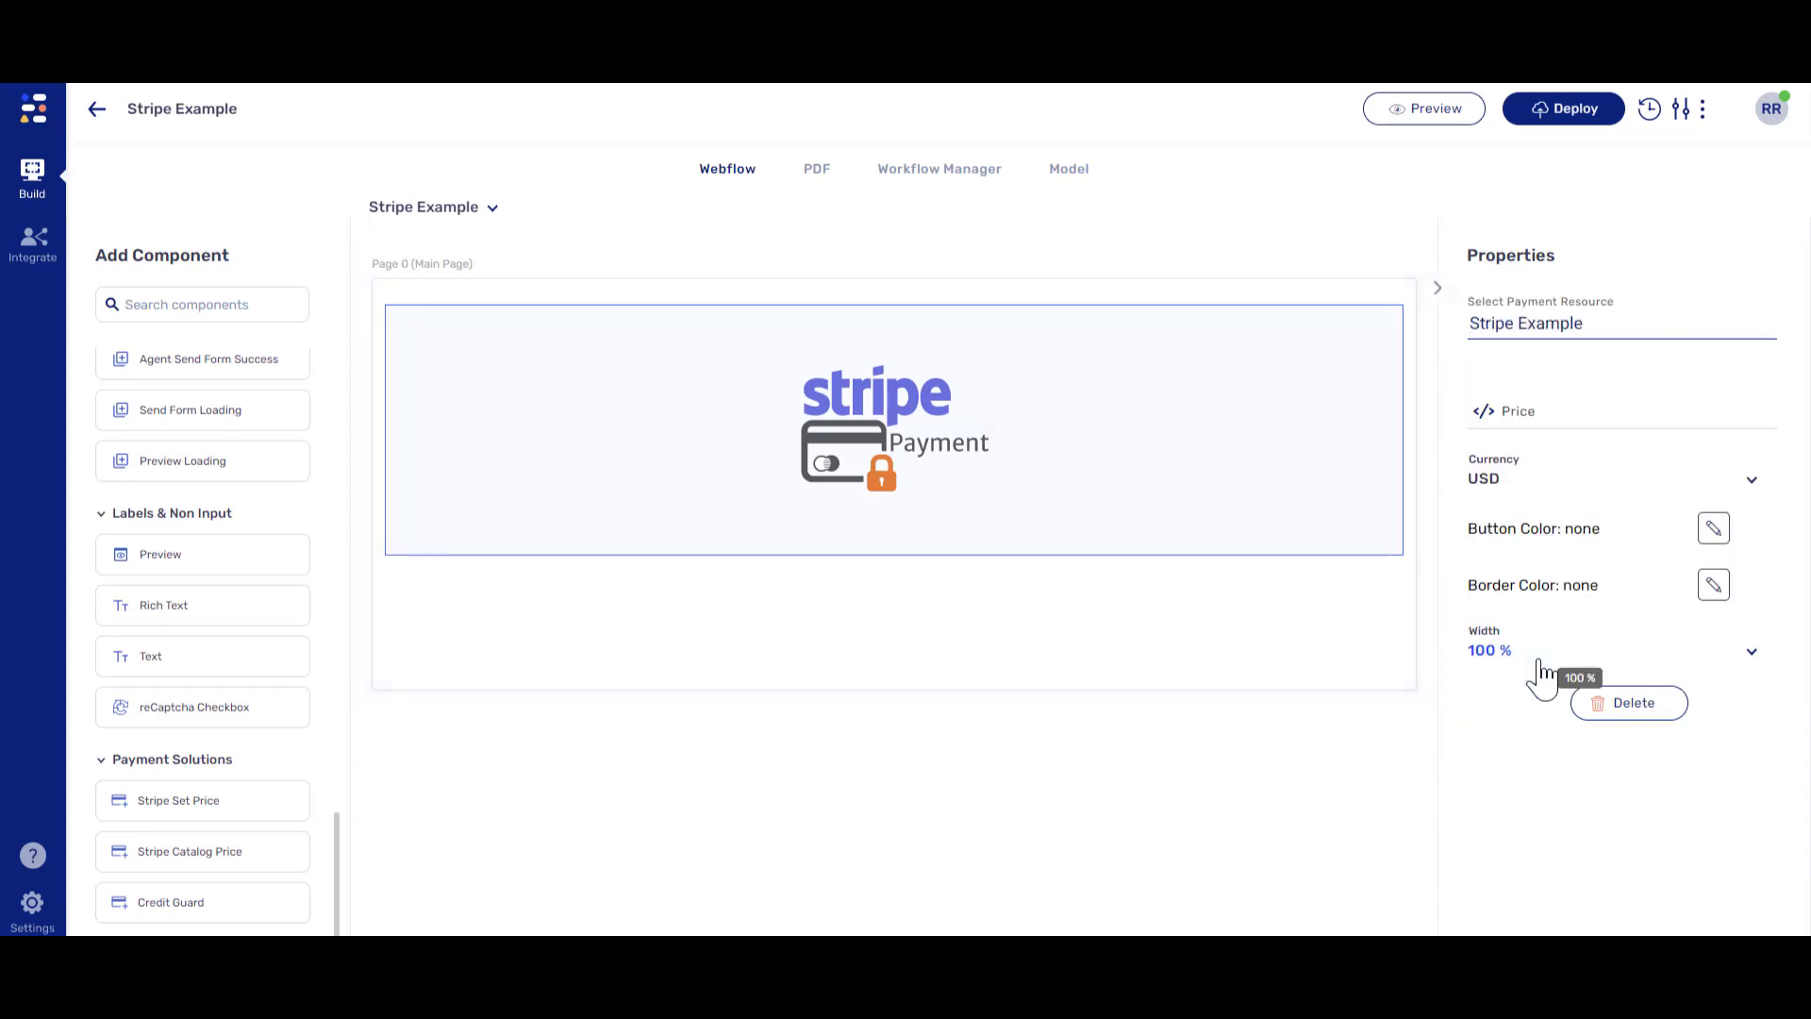
- Add a price field to the form's data model with default value 100
click(1071, 173)
click(227, 349)
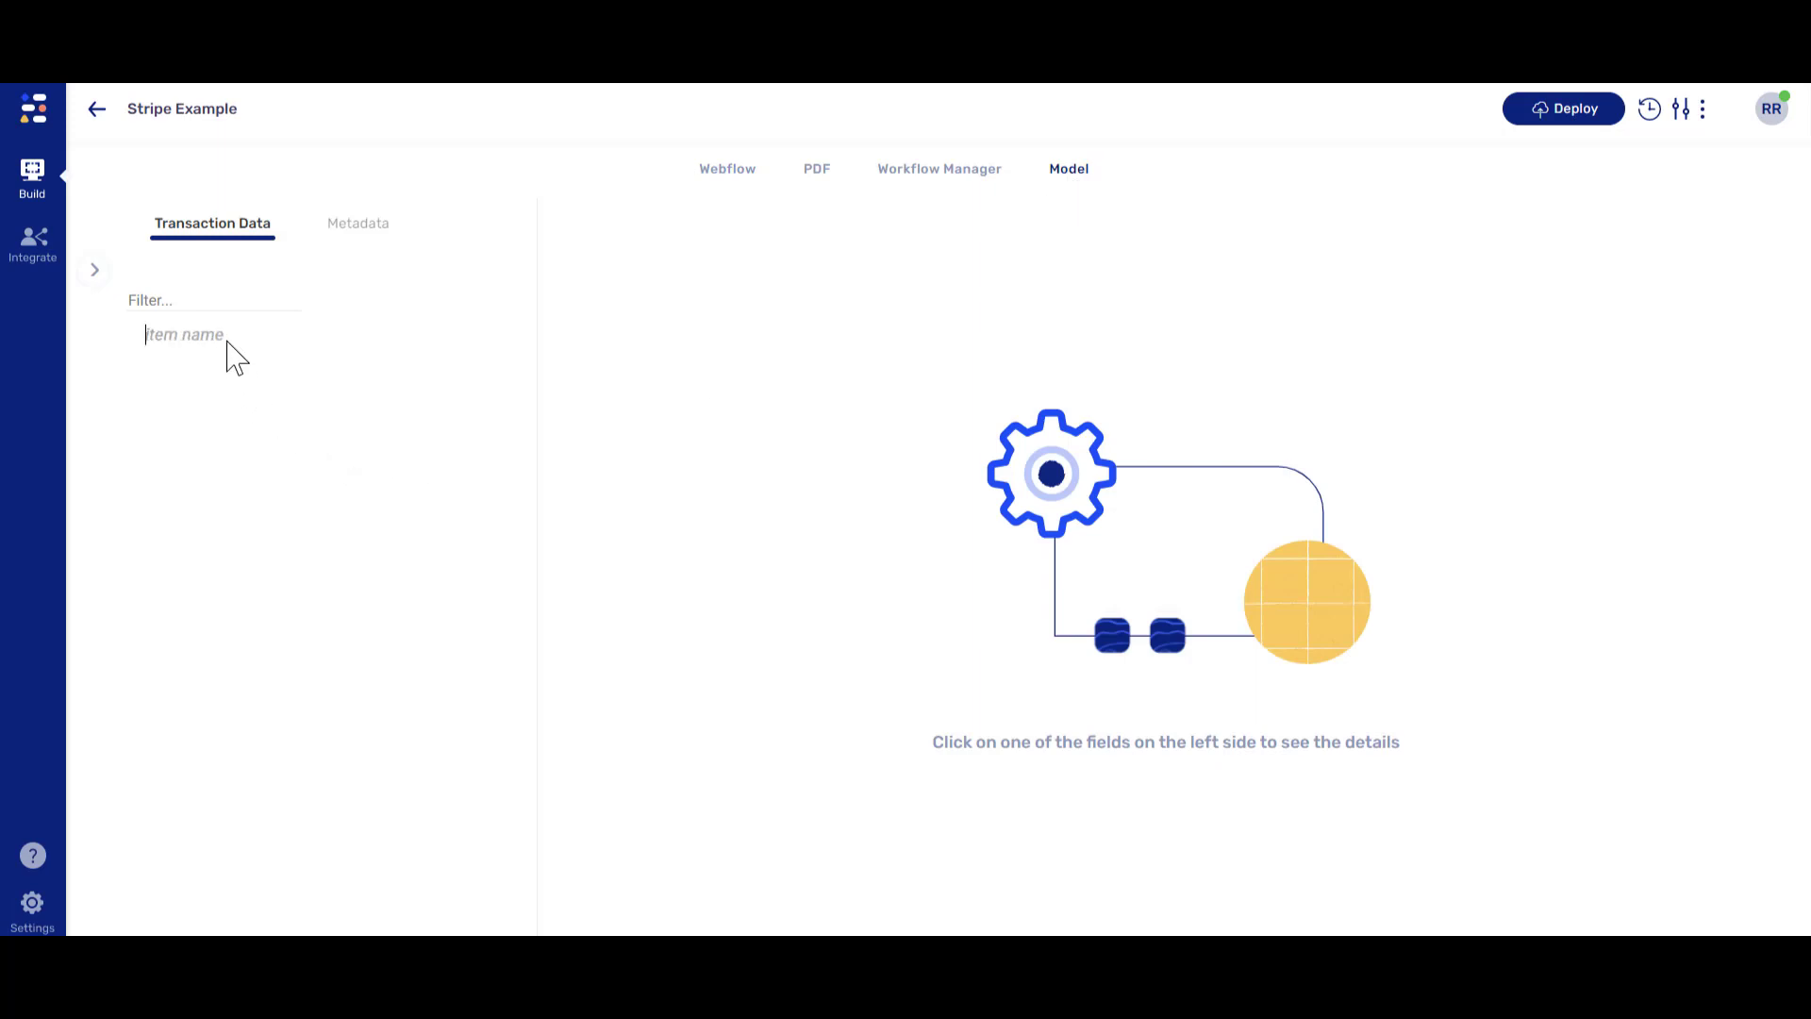
text(price)
key(Return)
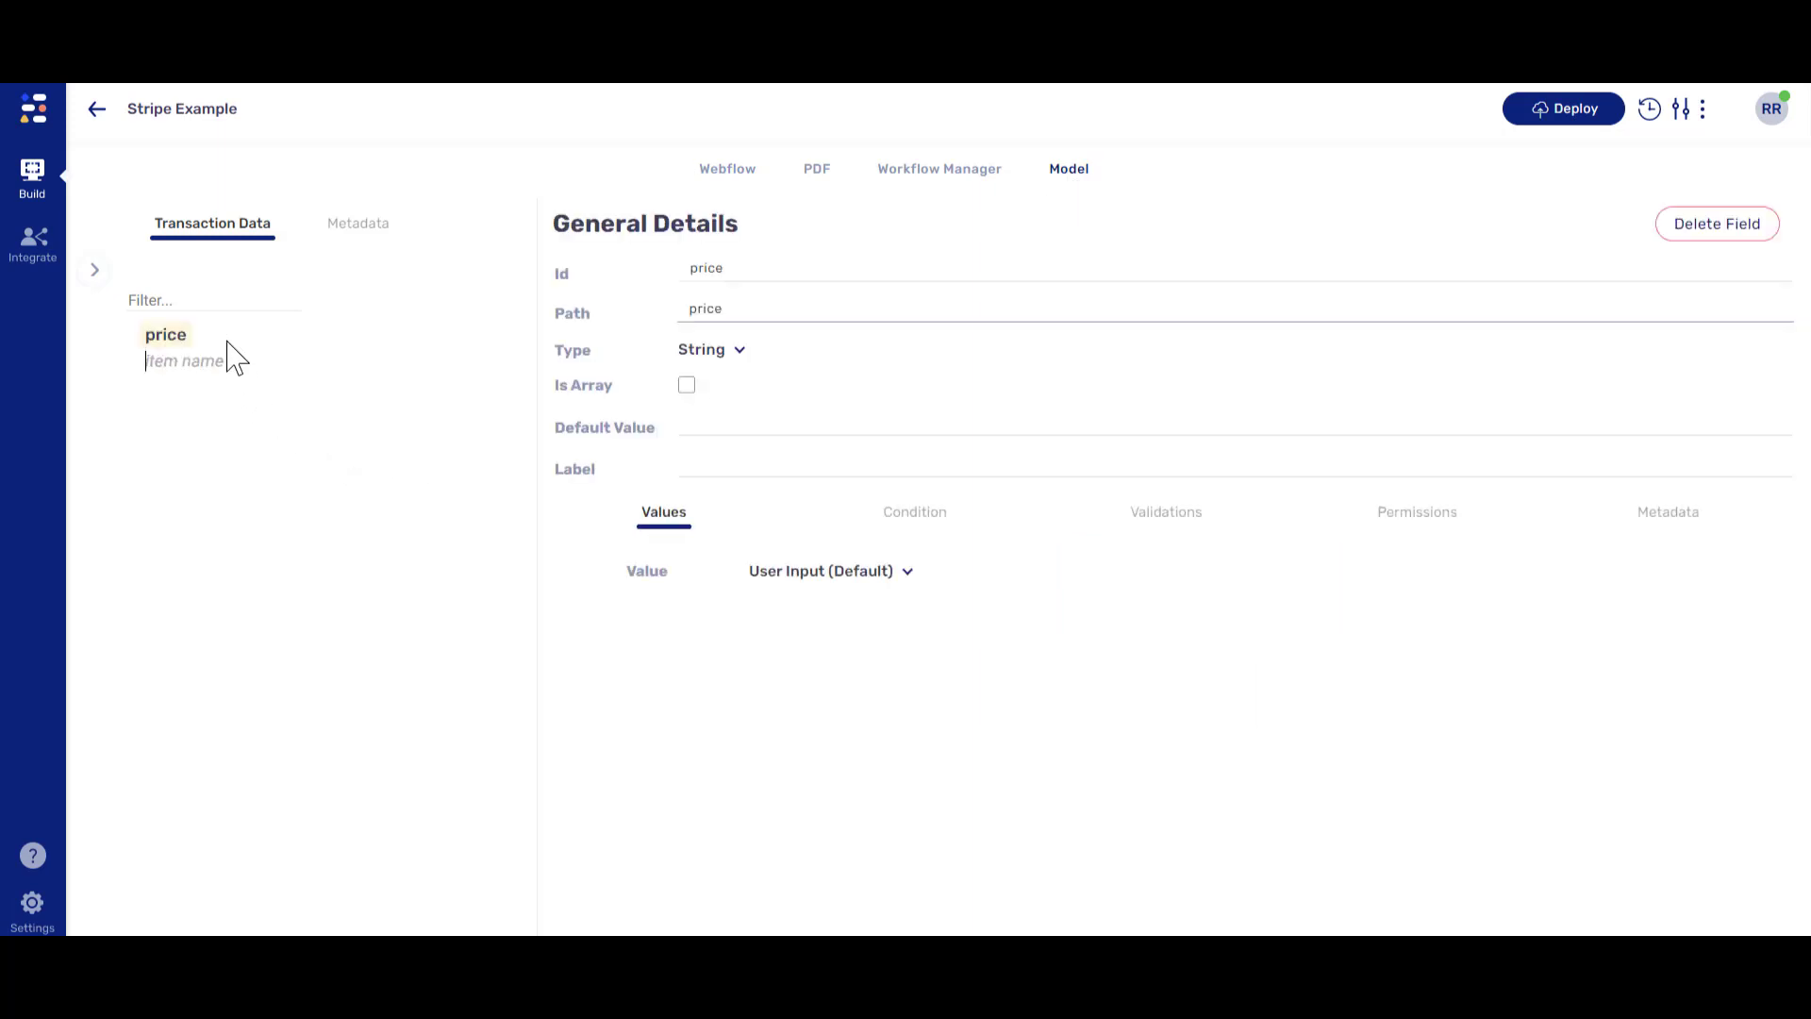
click(706, 423)
click(729, 171)
- Bind the Stripe payment's price to the price model field, keeping USD as currency
click(874, 432)
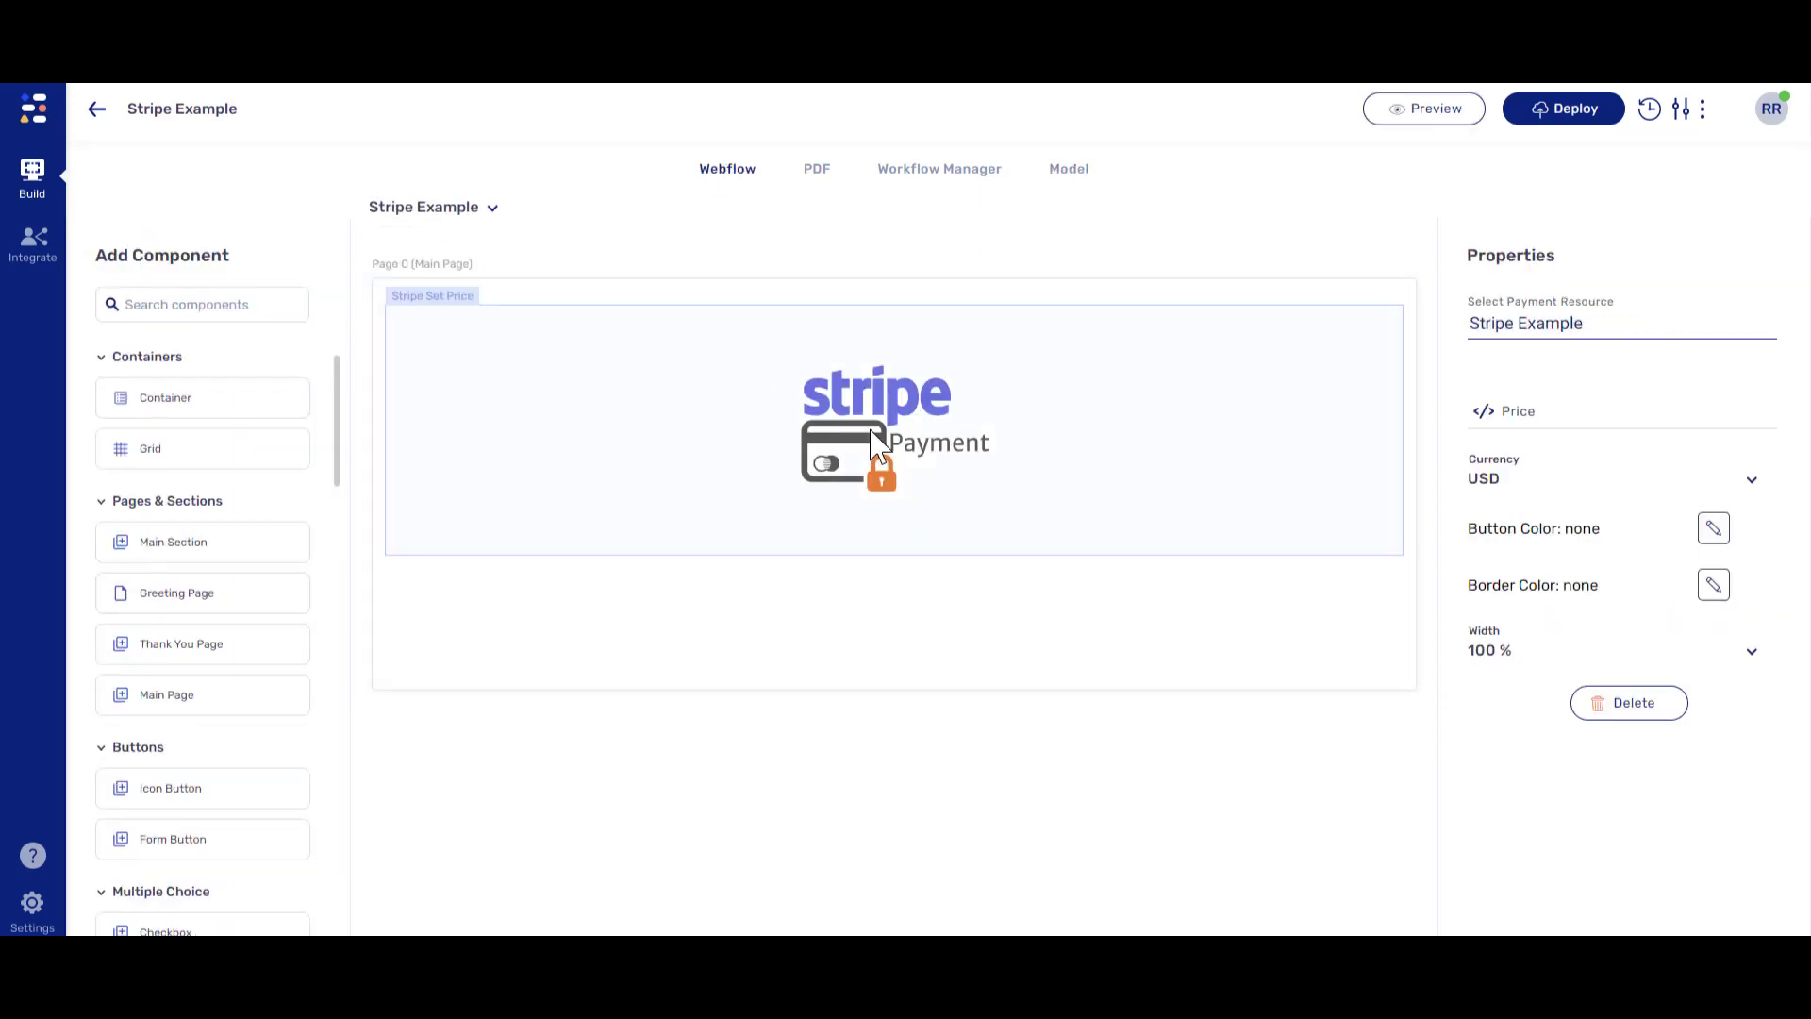
click(1479, 415)
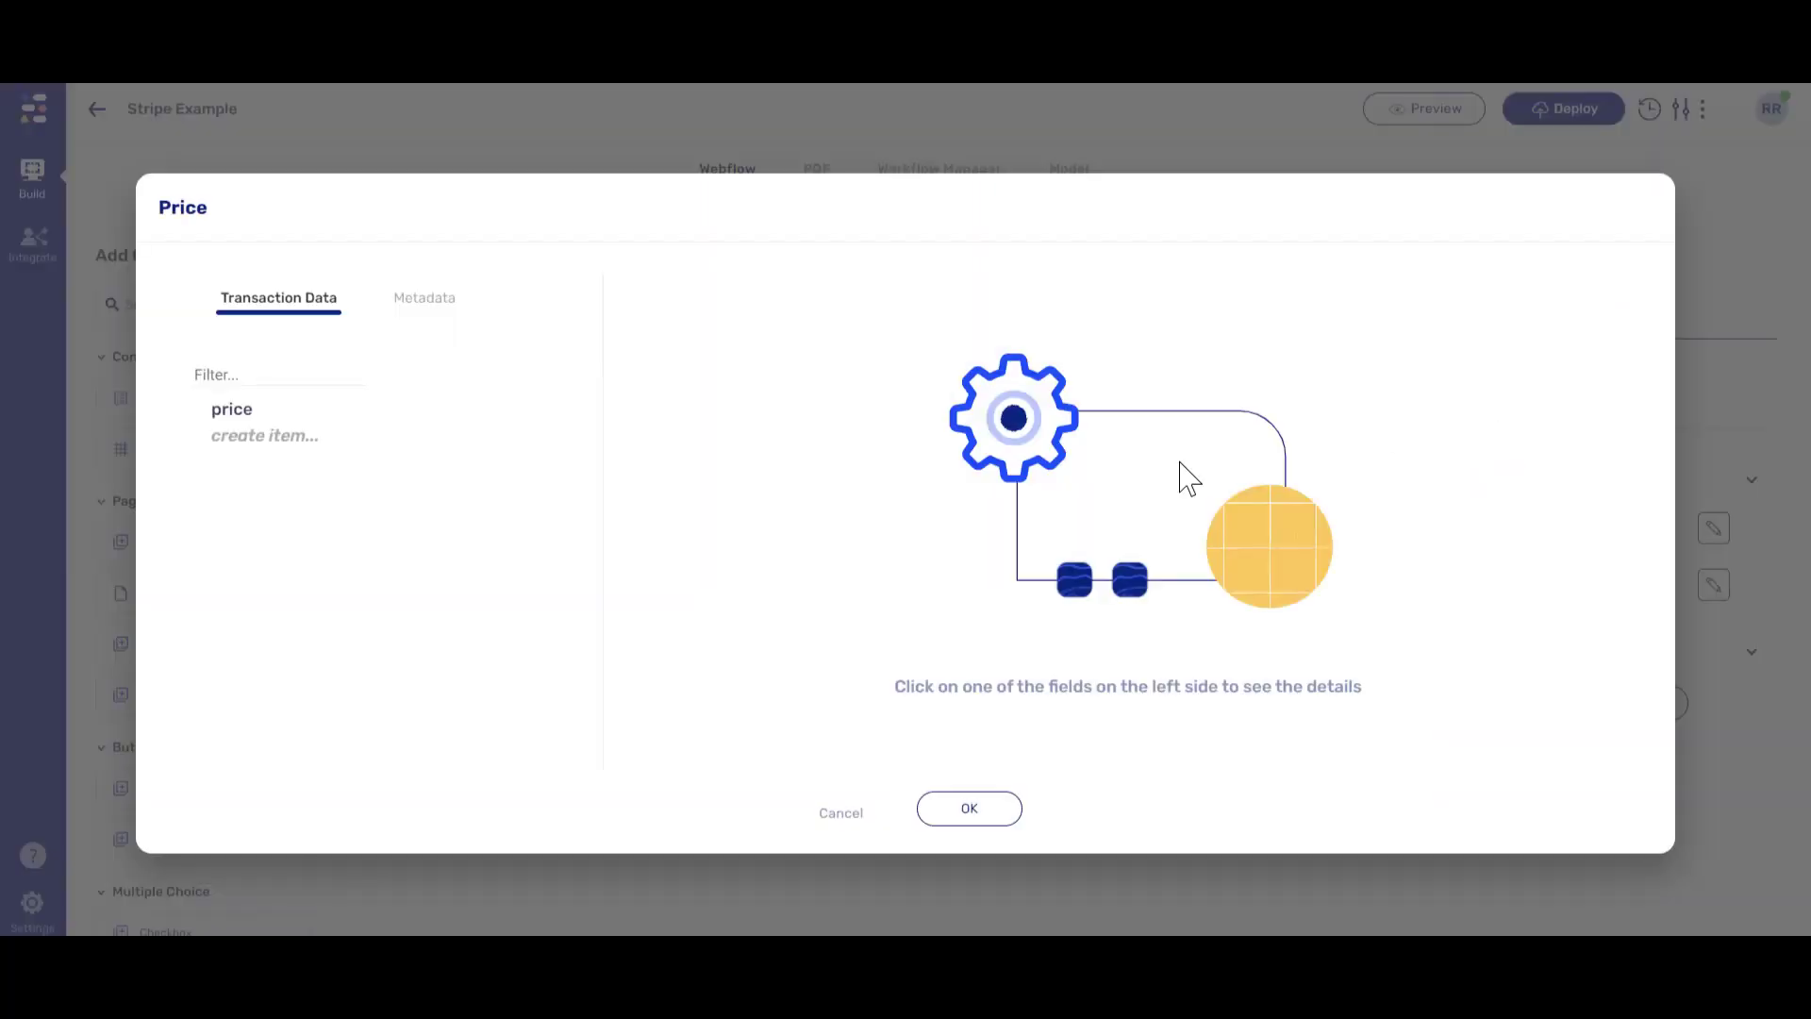
click(247, 415)
click(980, 813)
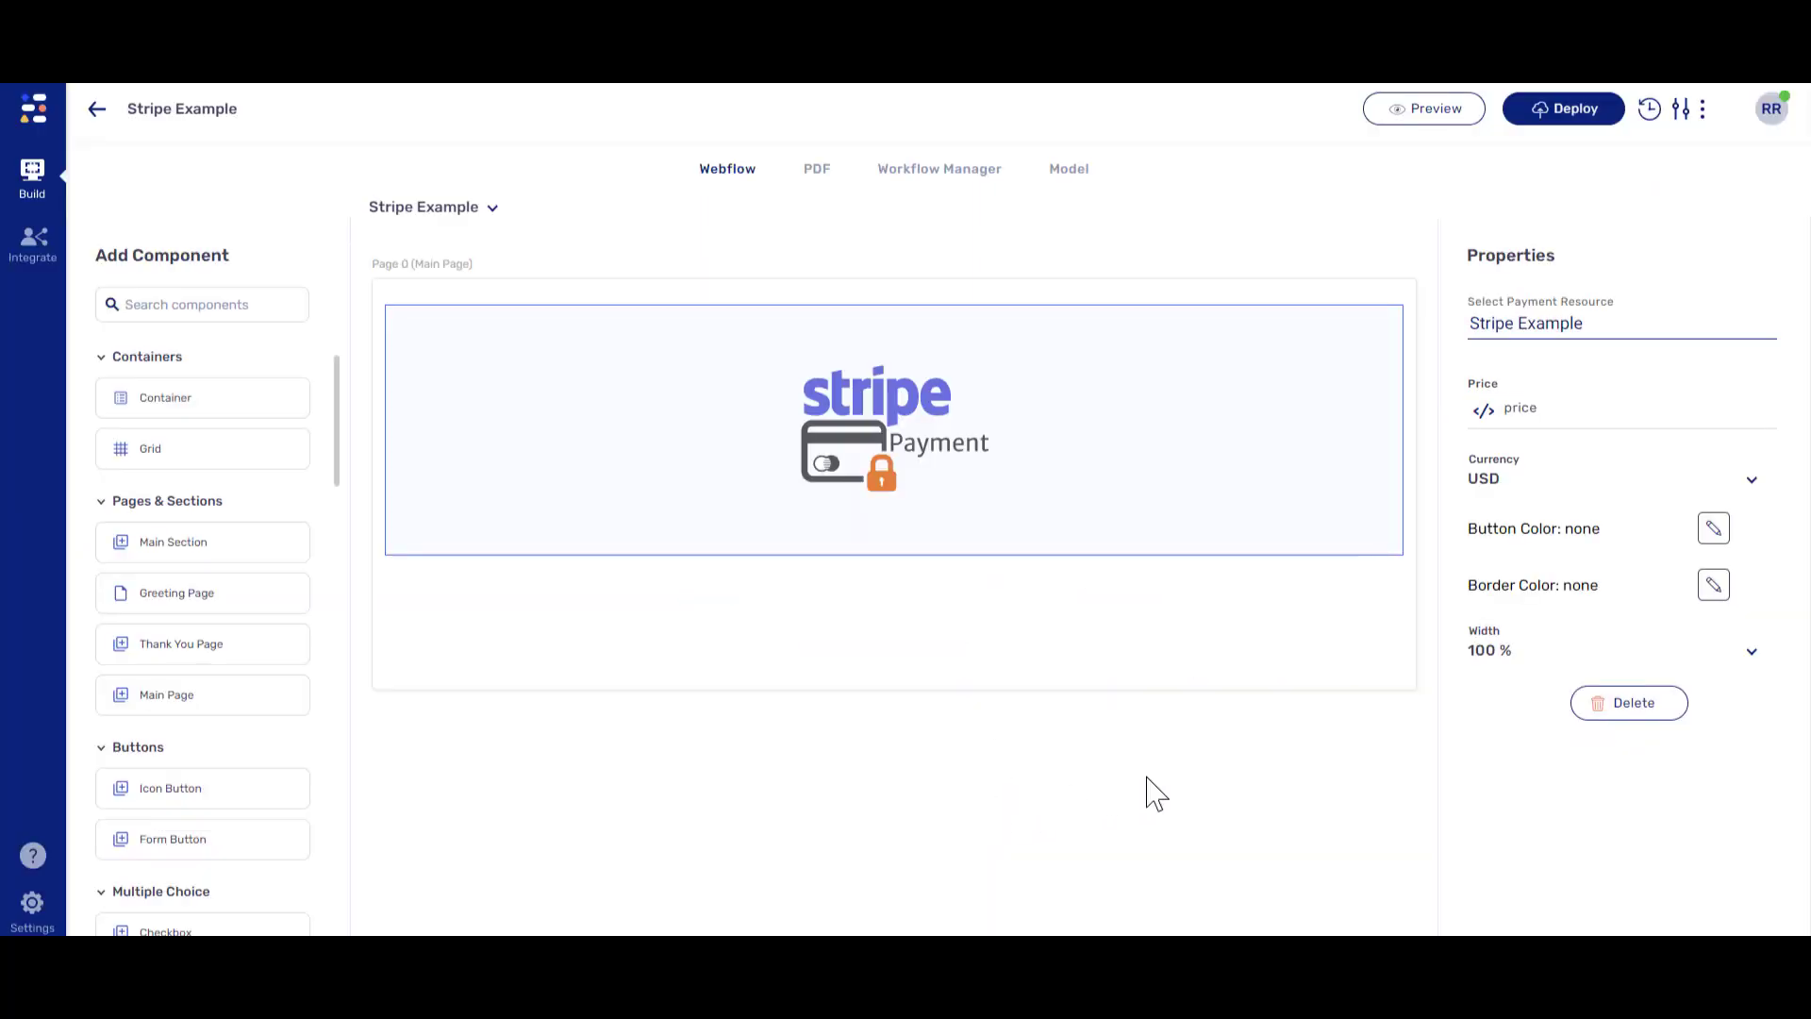
click(1748, 483)
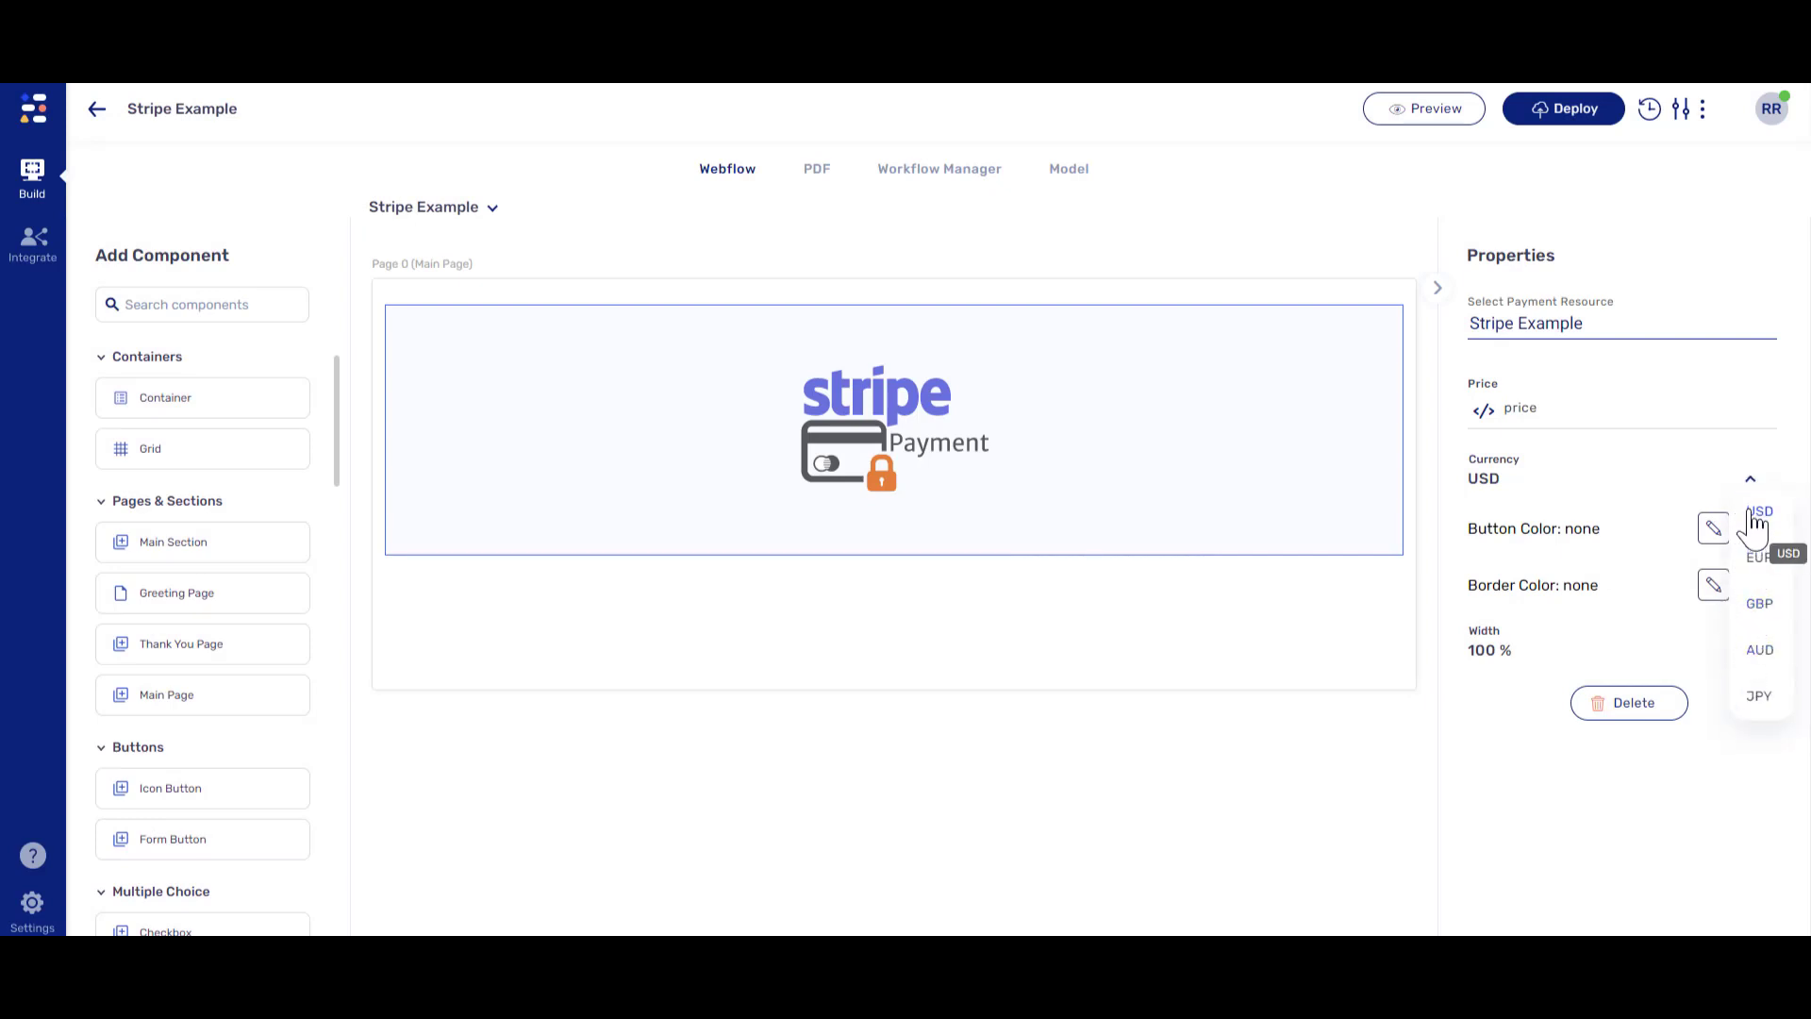
click(1759, 514)
- Deploy the form to the first environment
click(1561, 132)
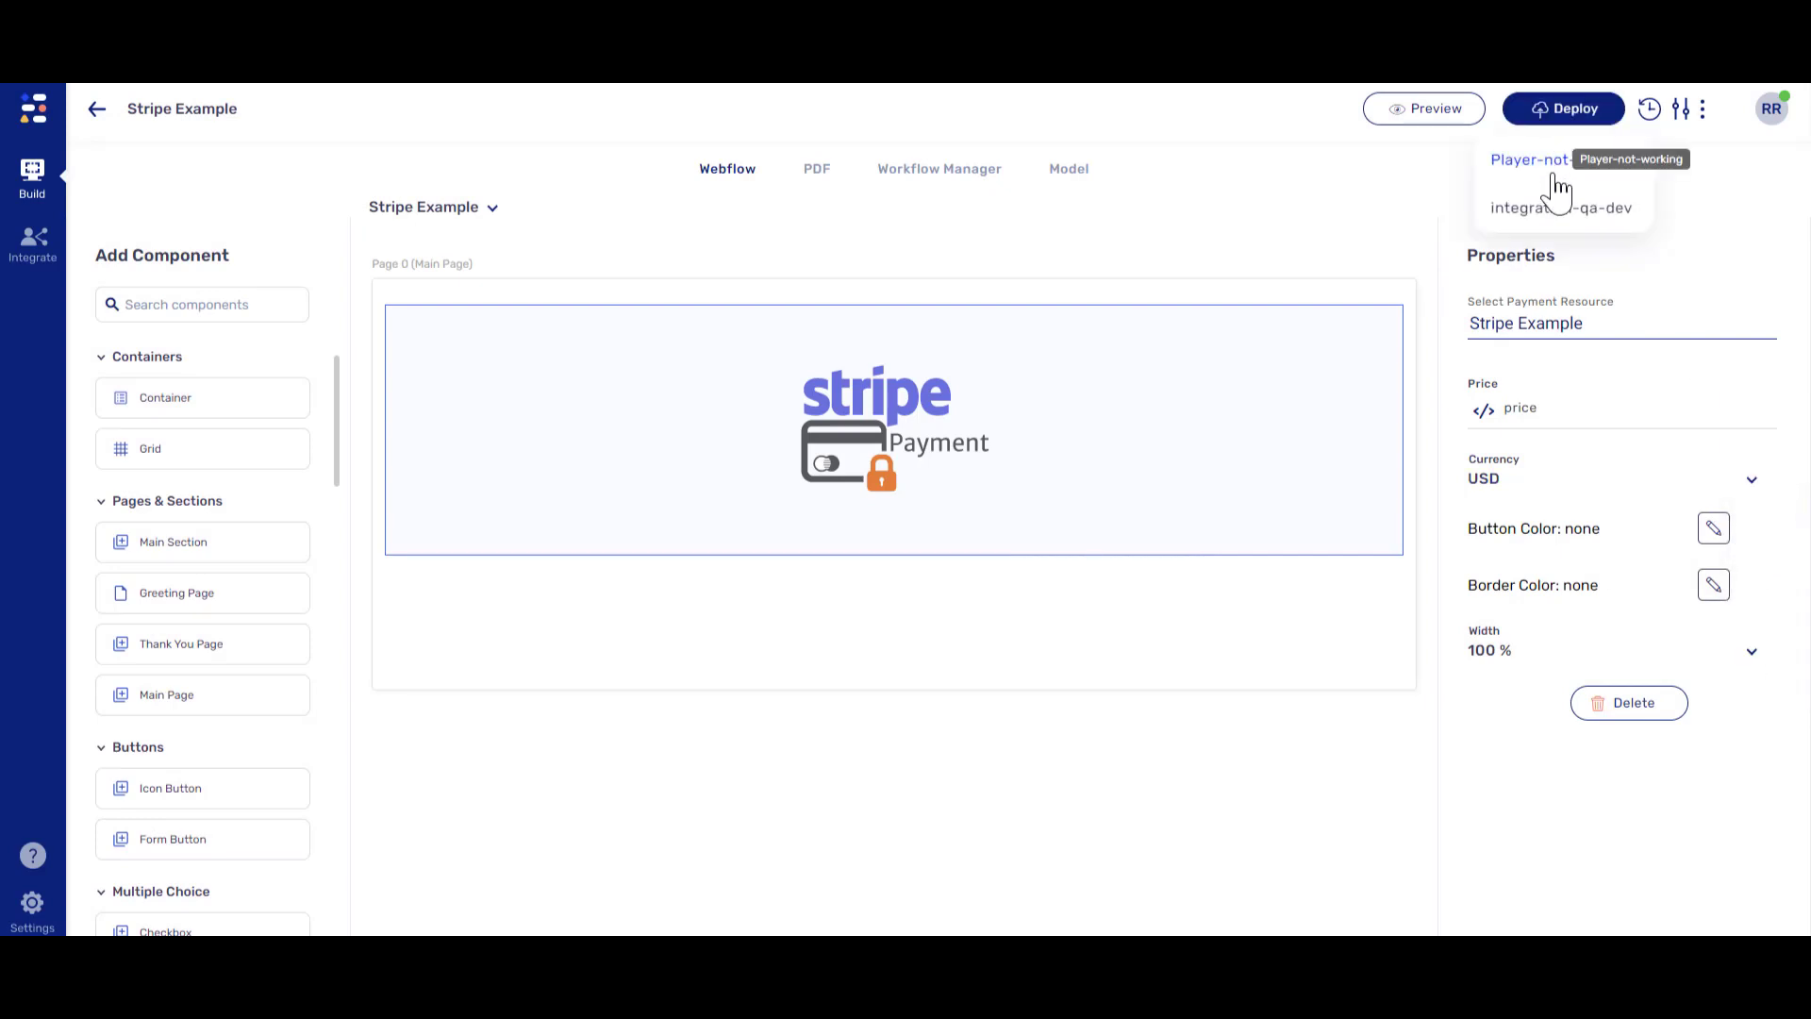
click(1557, 175)
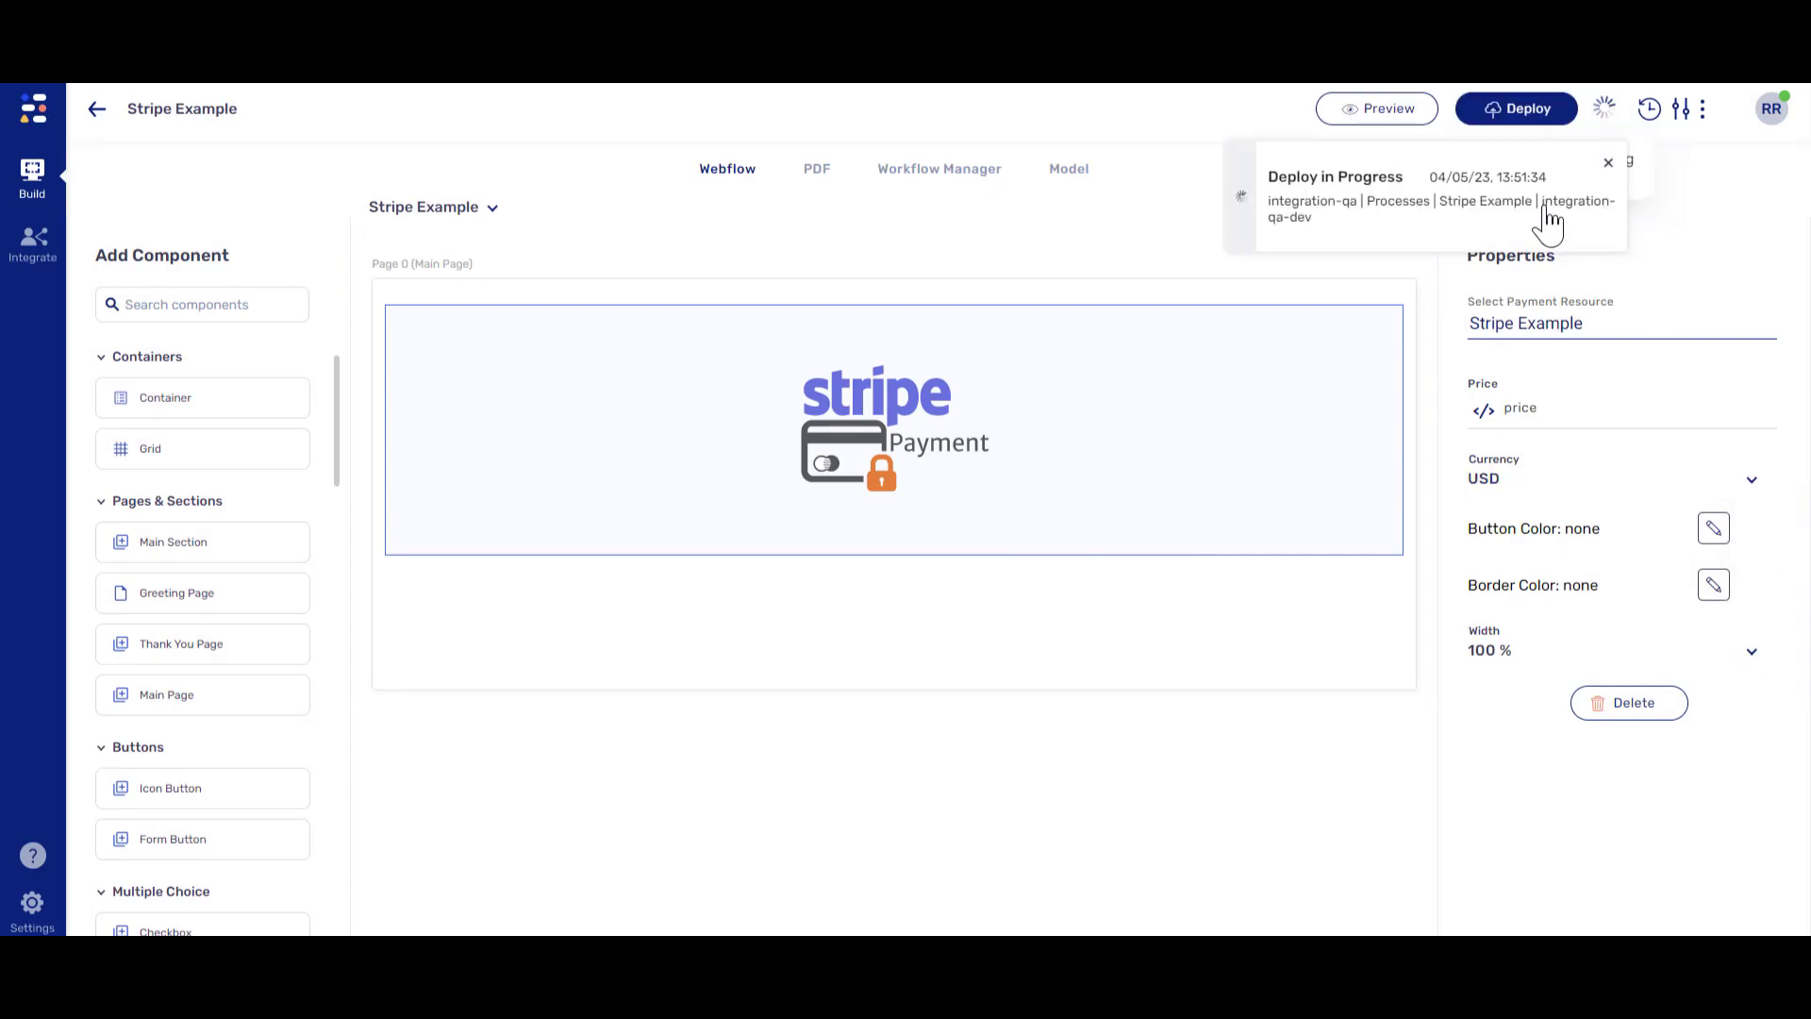
click(1385, 115)
- Preview the form in integration-qa-dev and enter the payer's email
click(1389, 212)
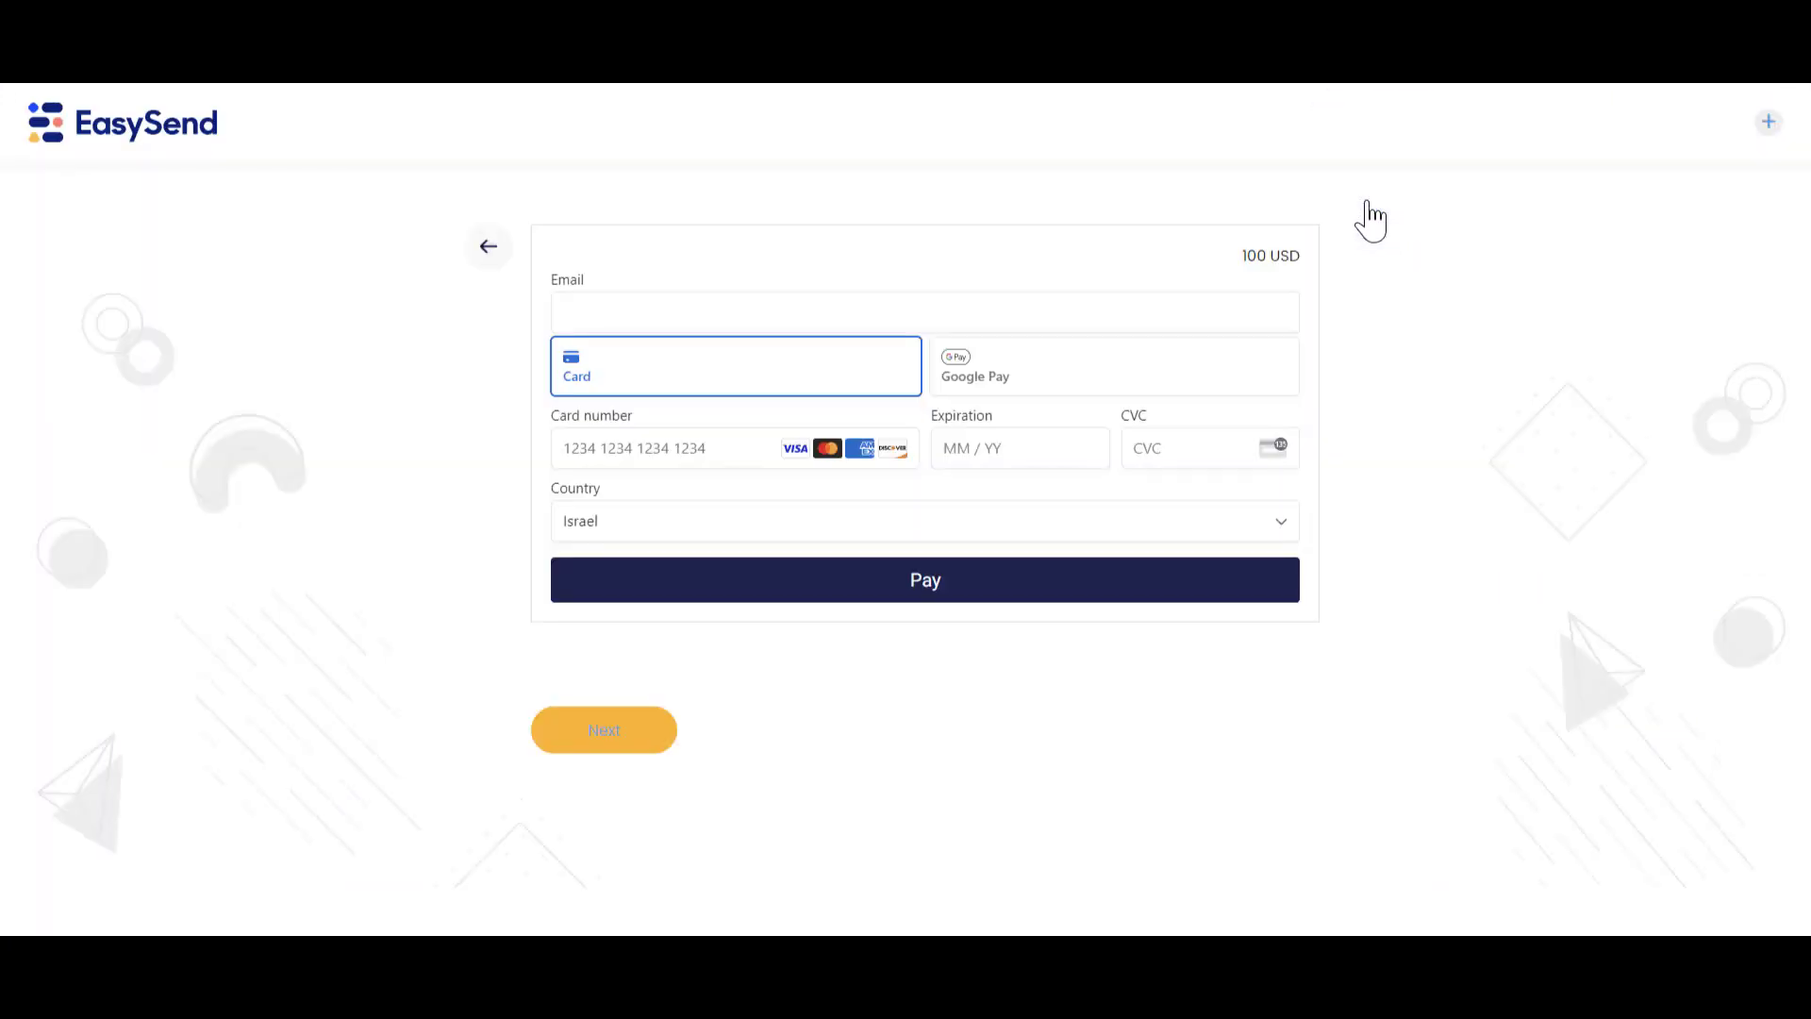
click(902, 311)
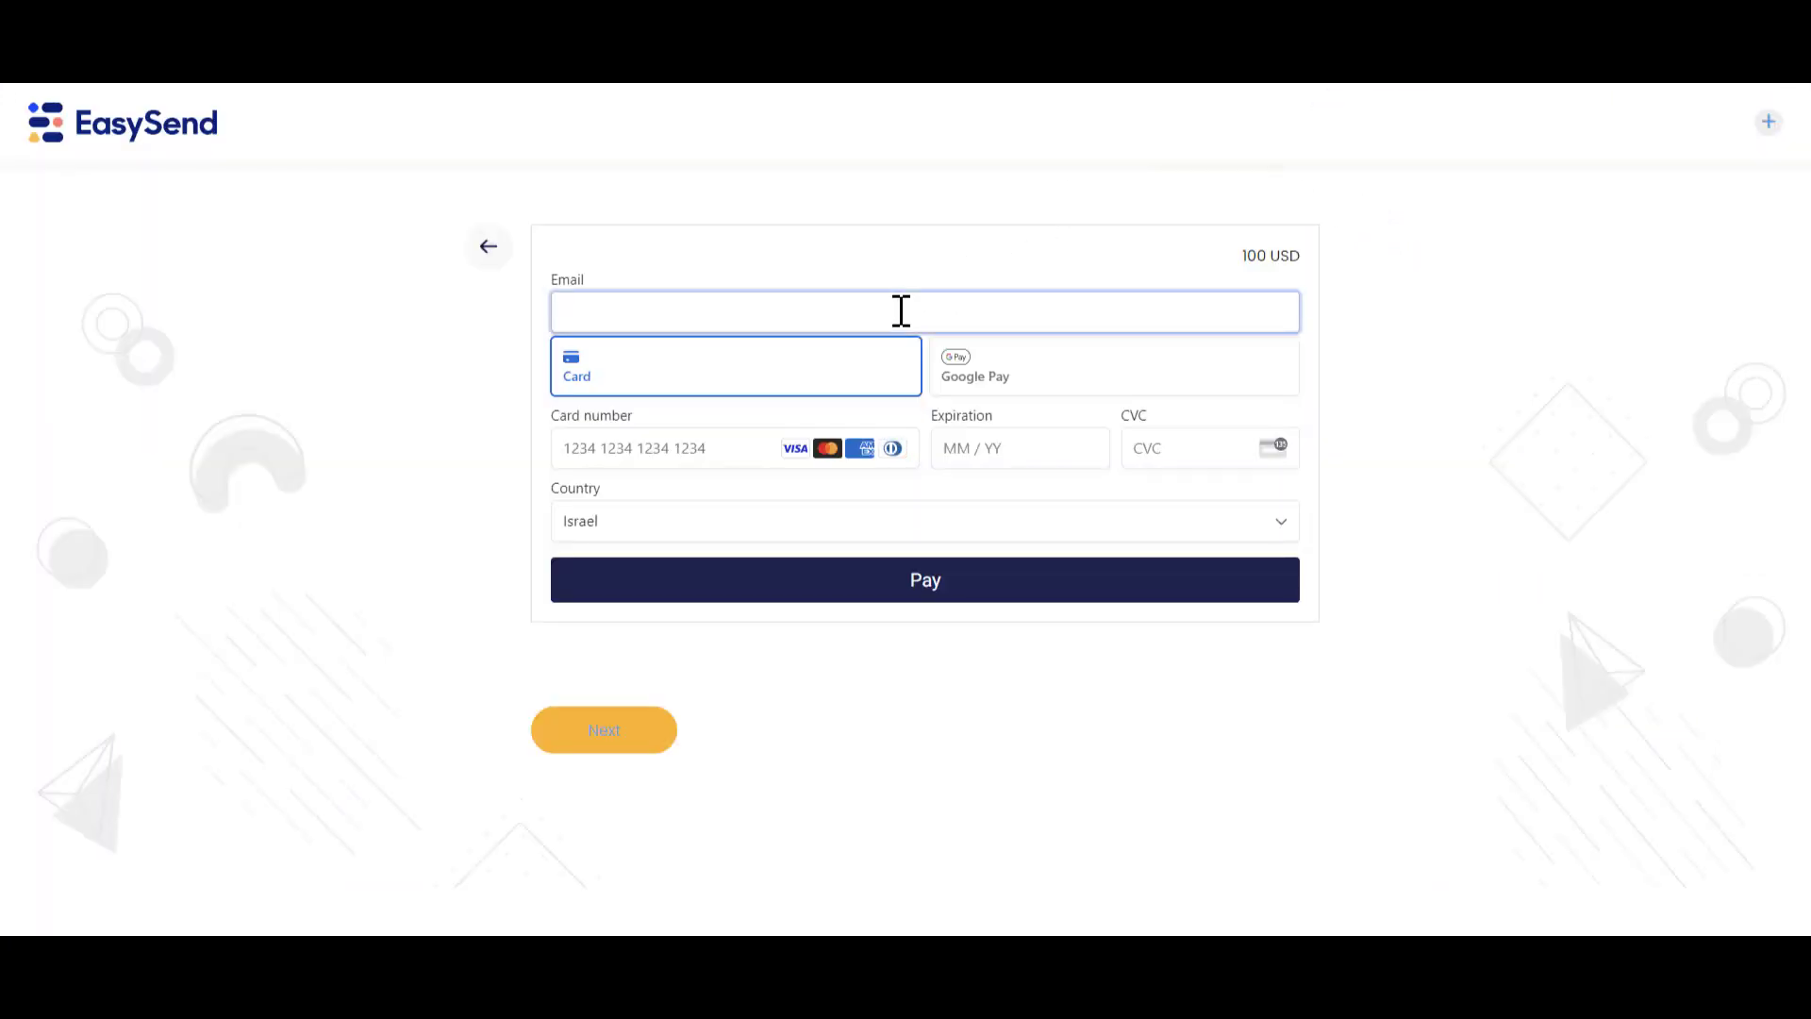
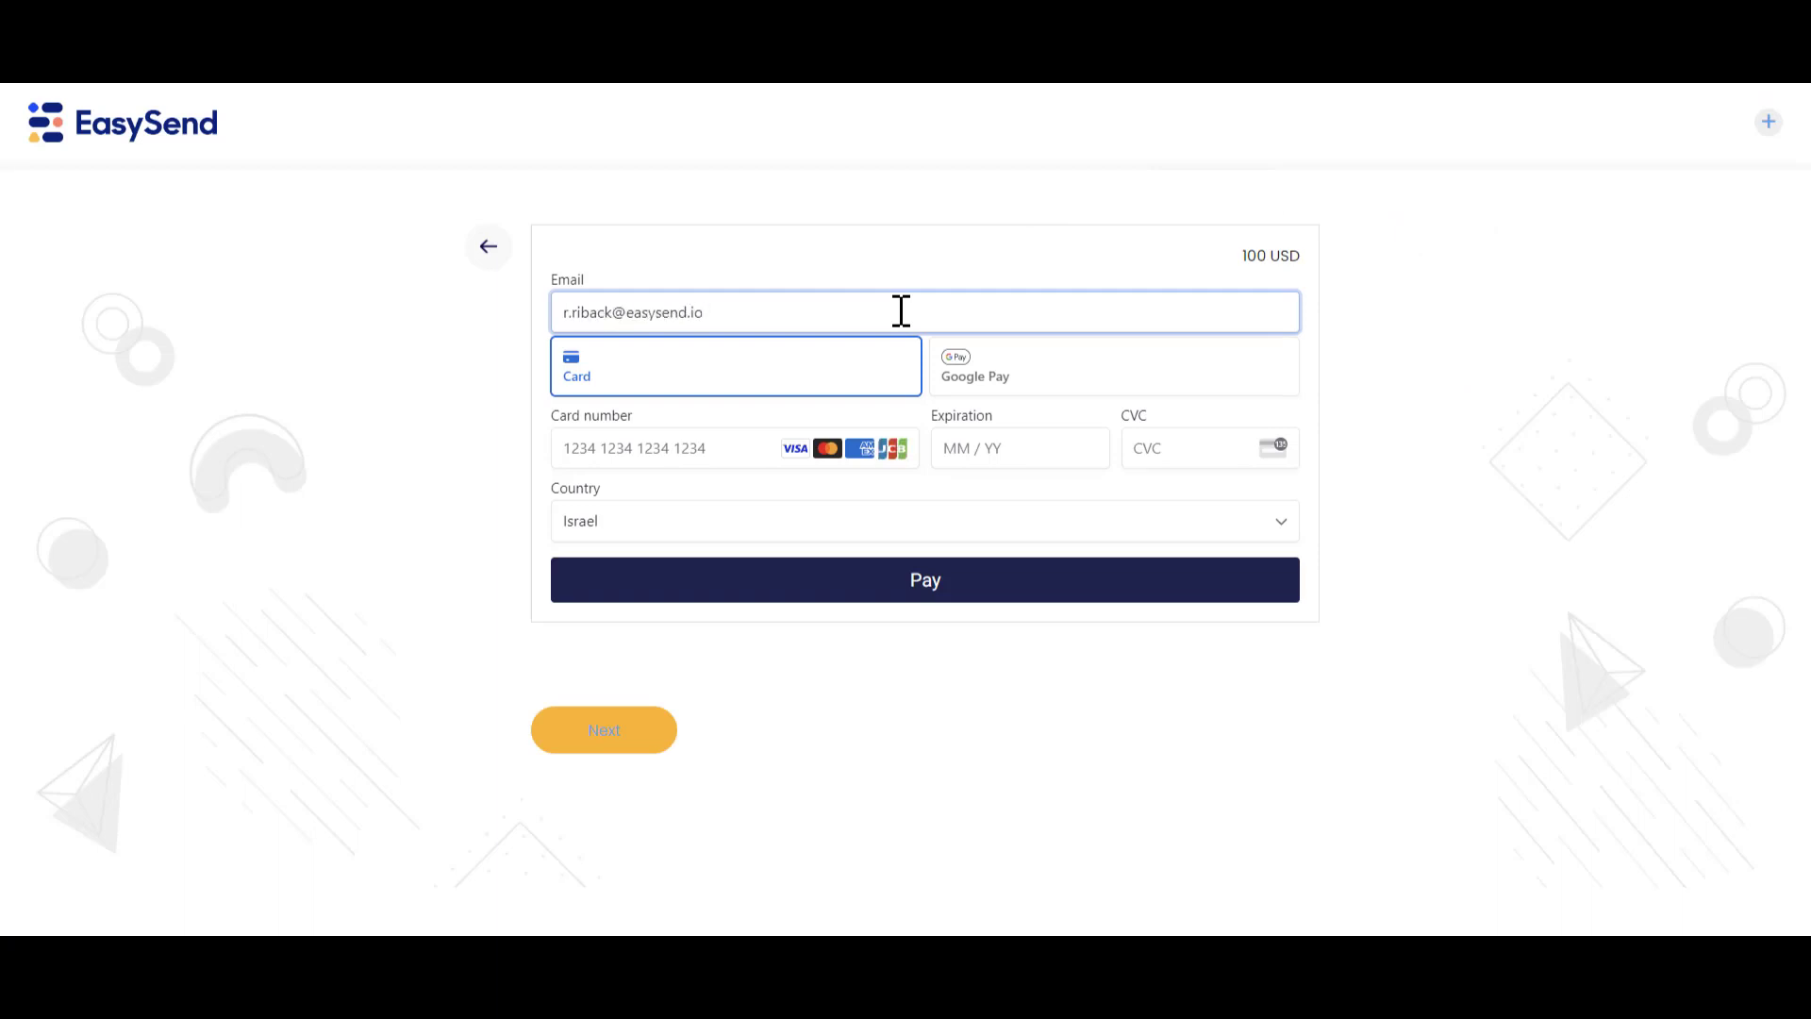
- Pay $100 with test card 4242…, expiry 09/25 and CVC 123
click(704, 449)
text(42424242 4242 4242)
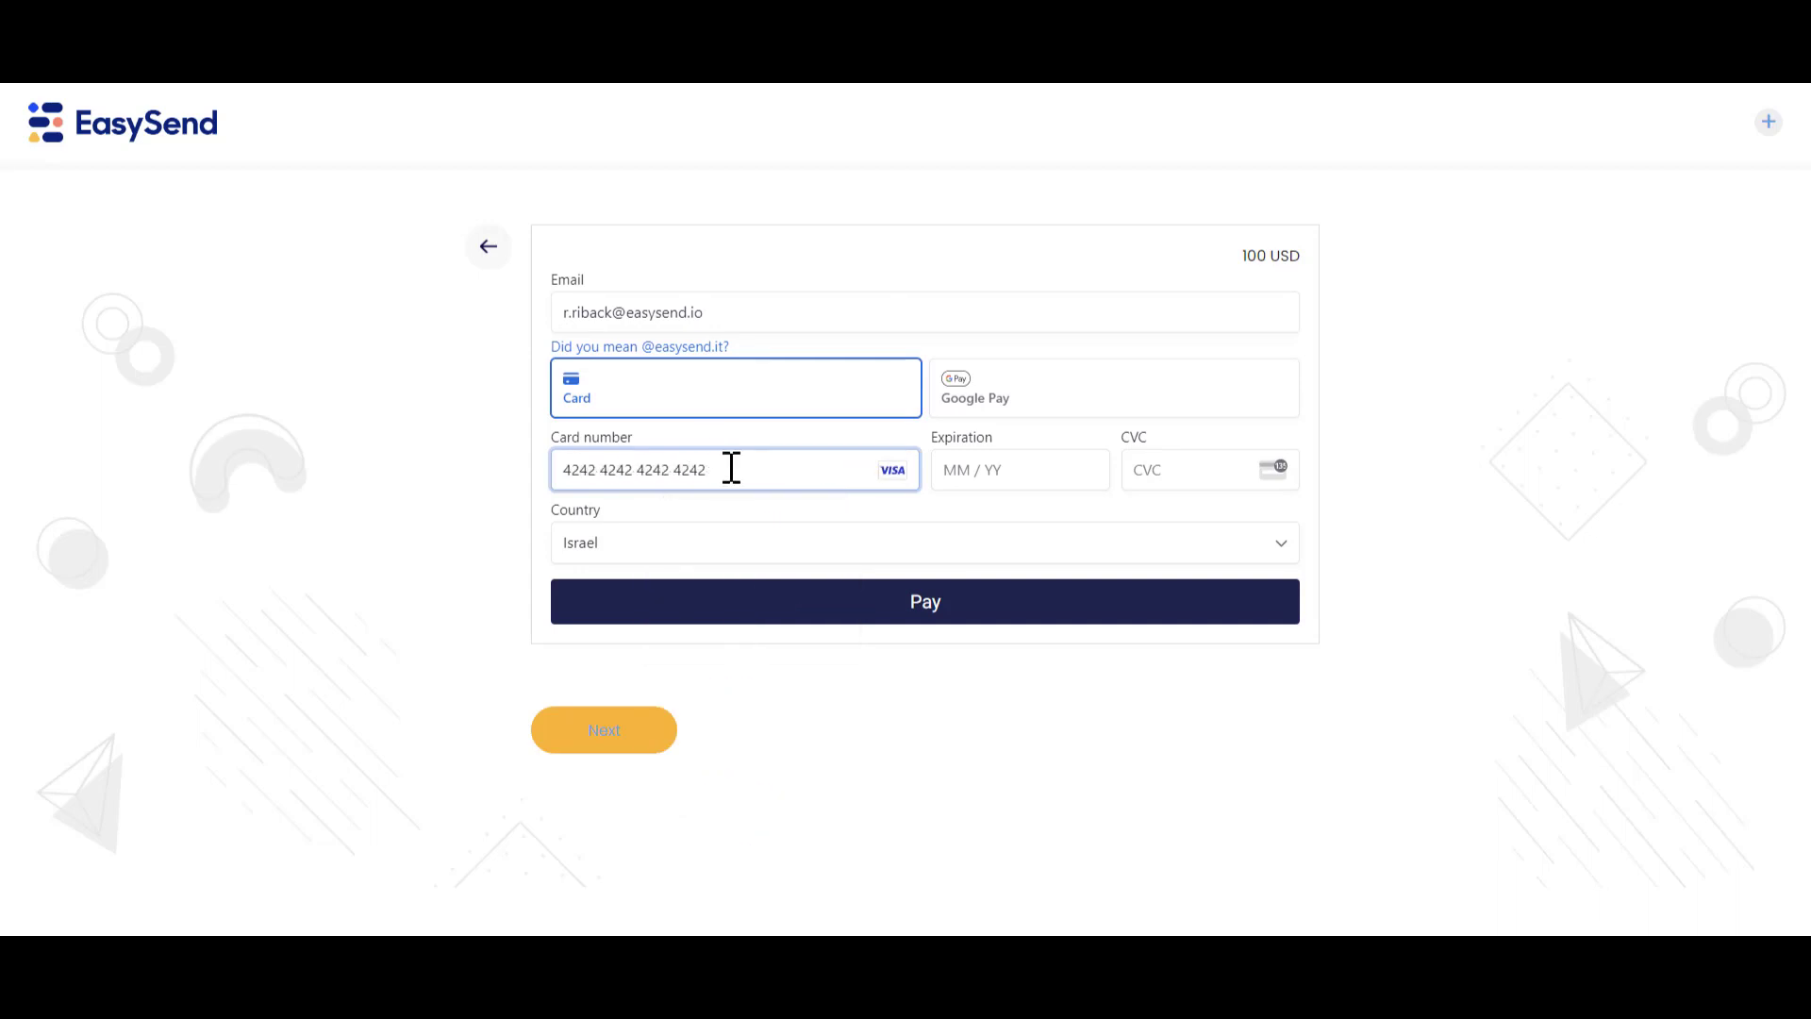
click(958, 472)
text(09 / 25)
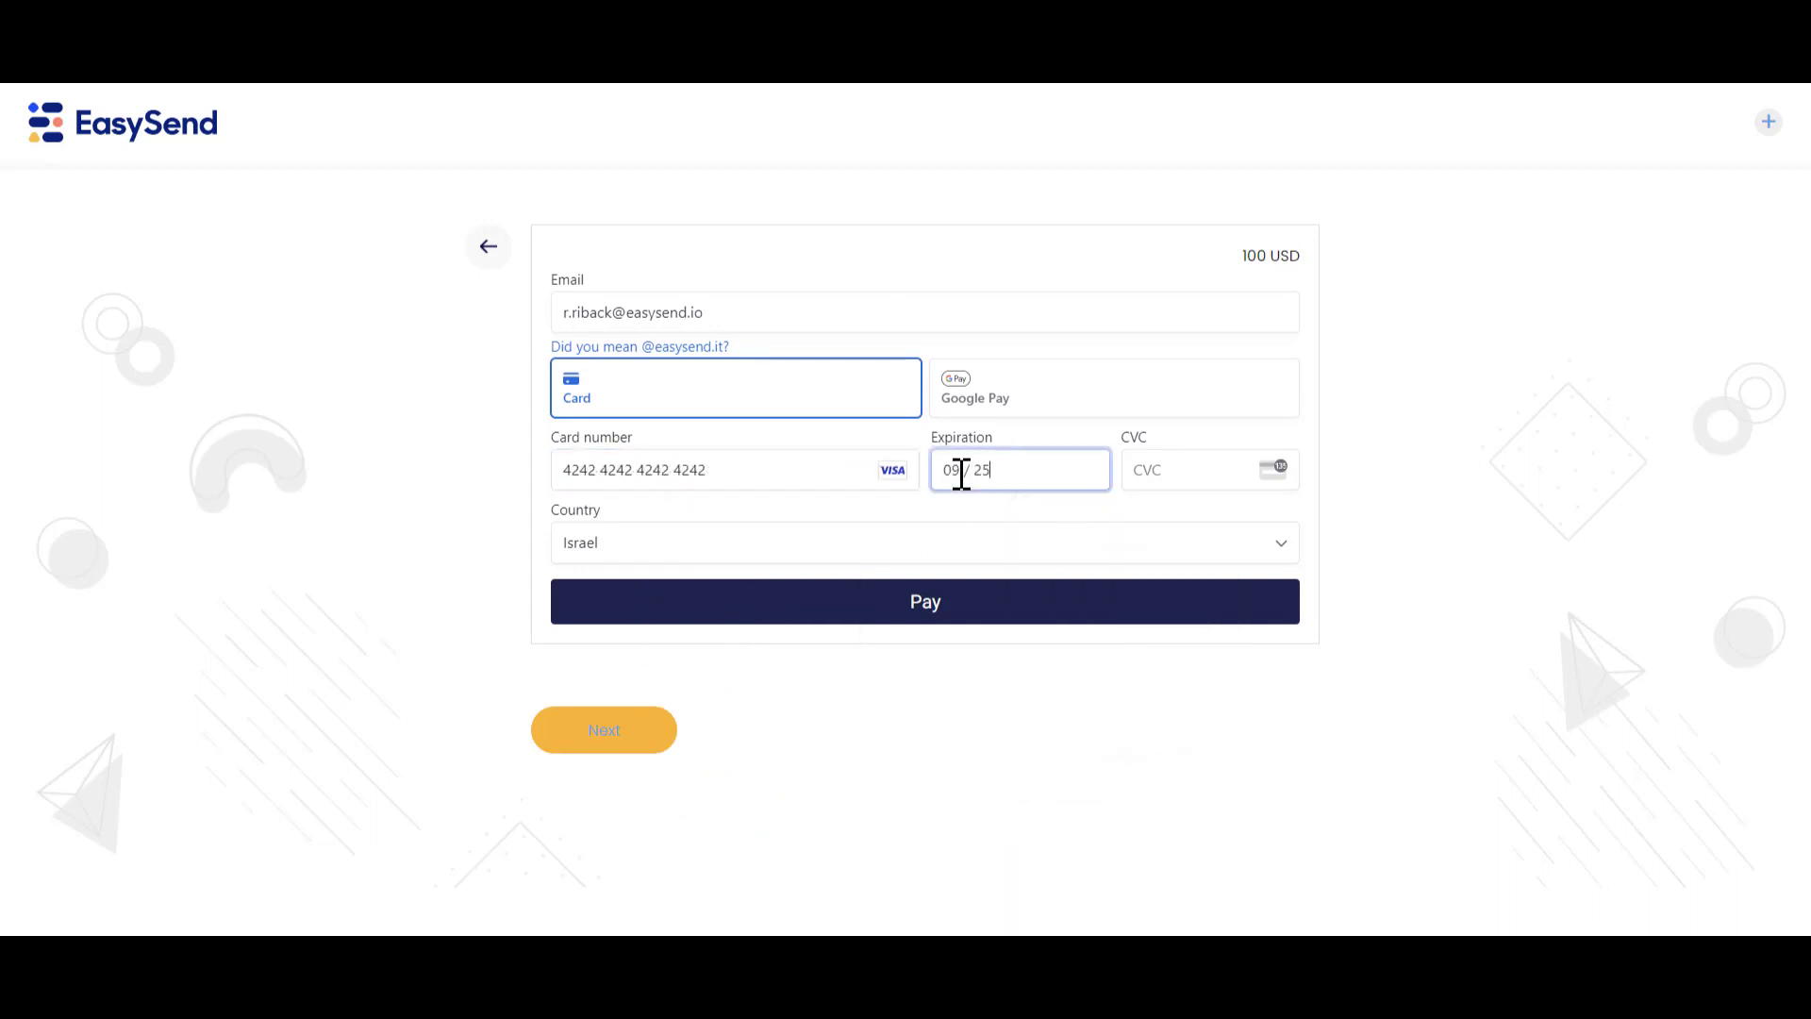
click(1164, 476)
text(123)
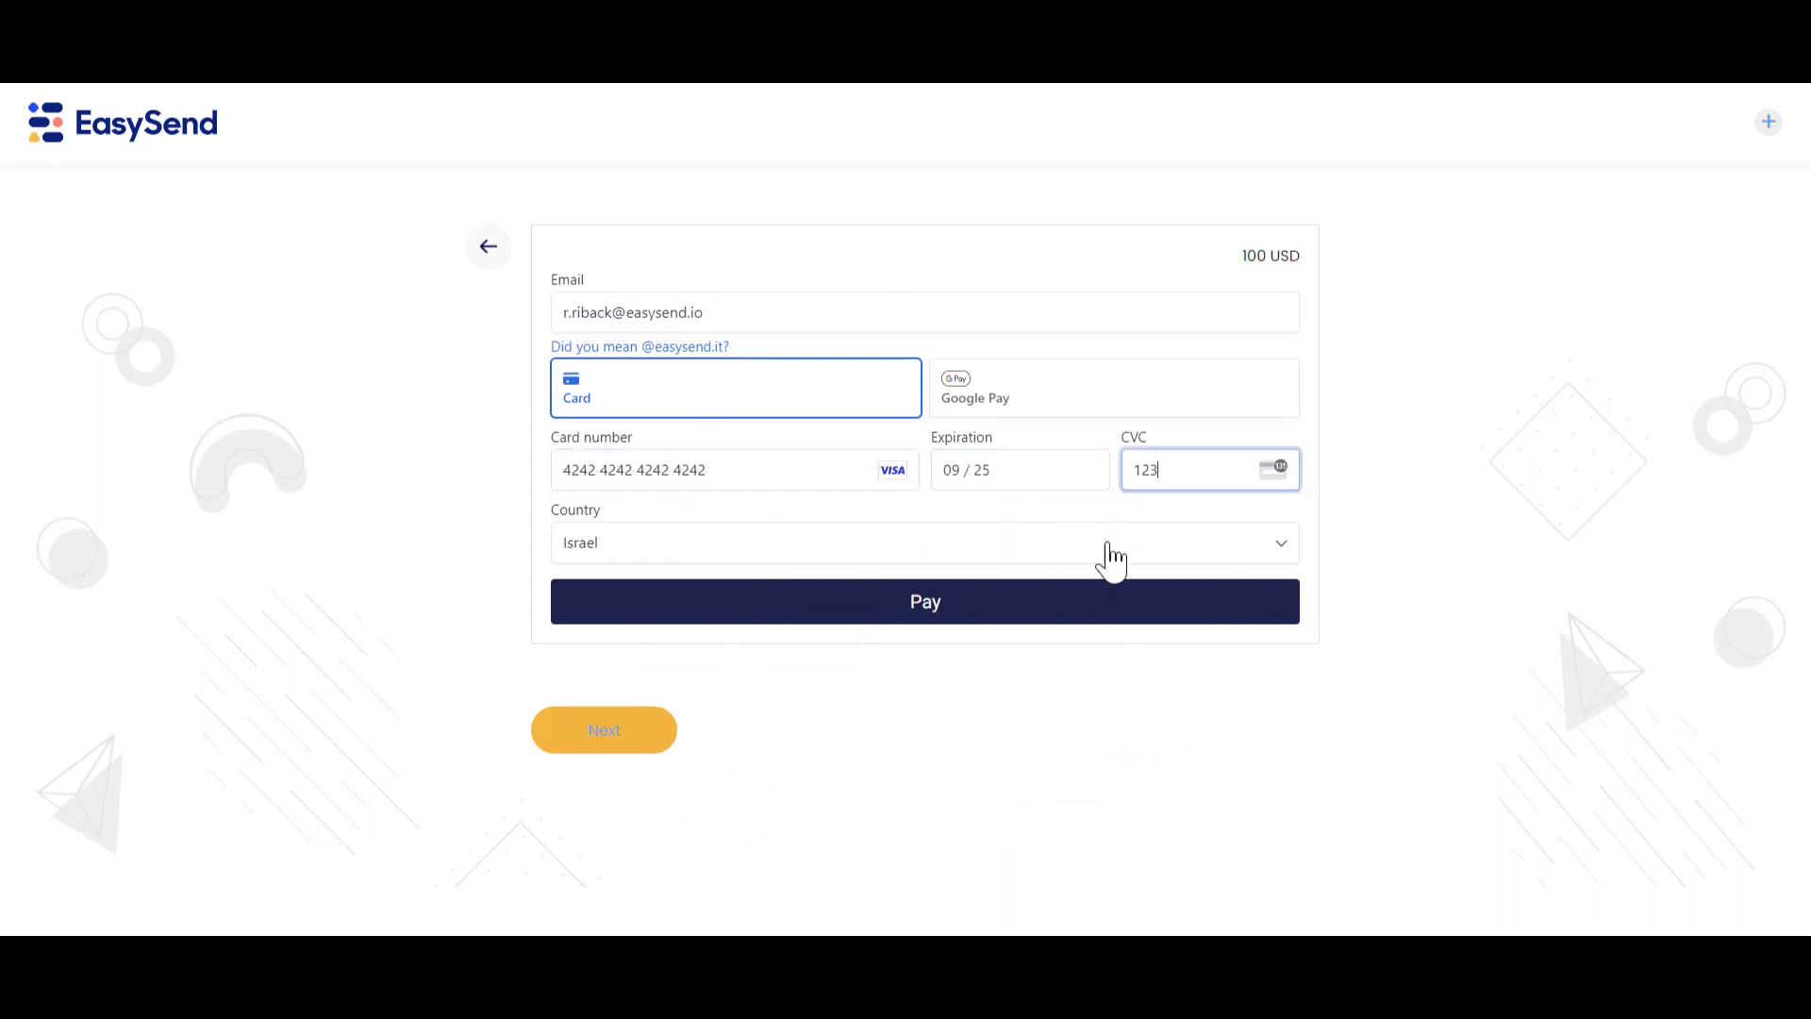
click(1019, 614)
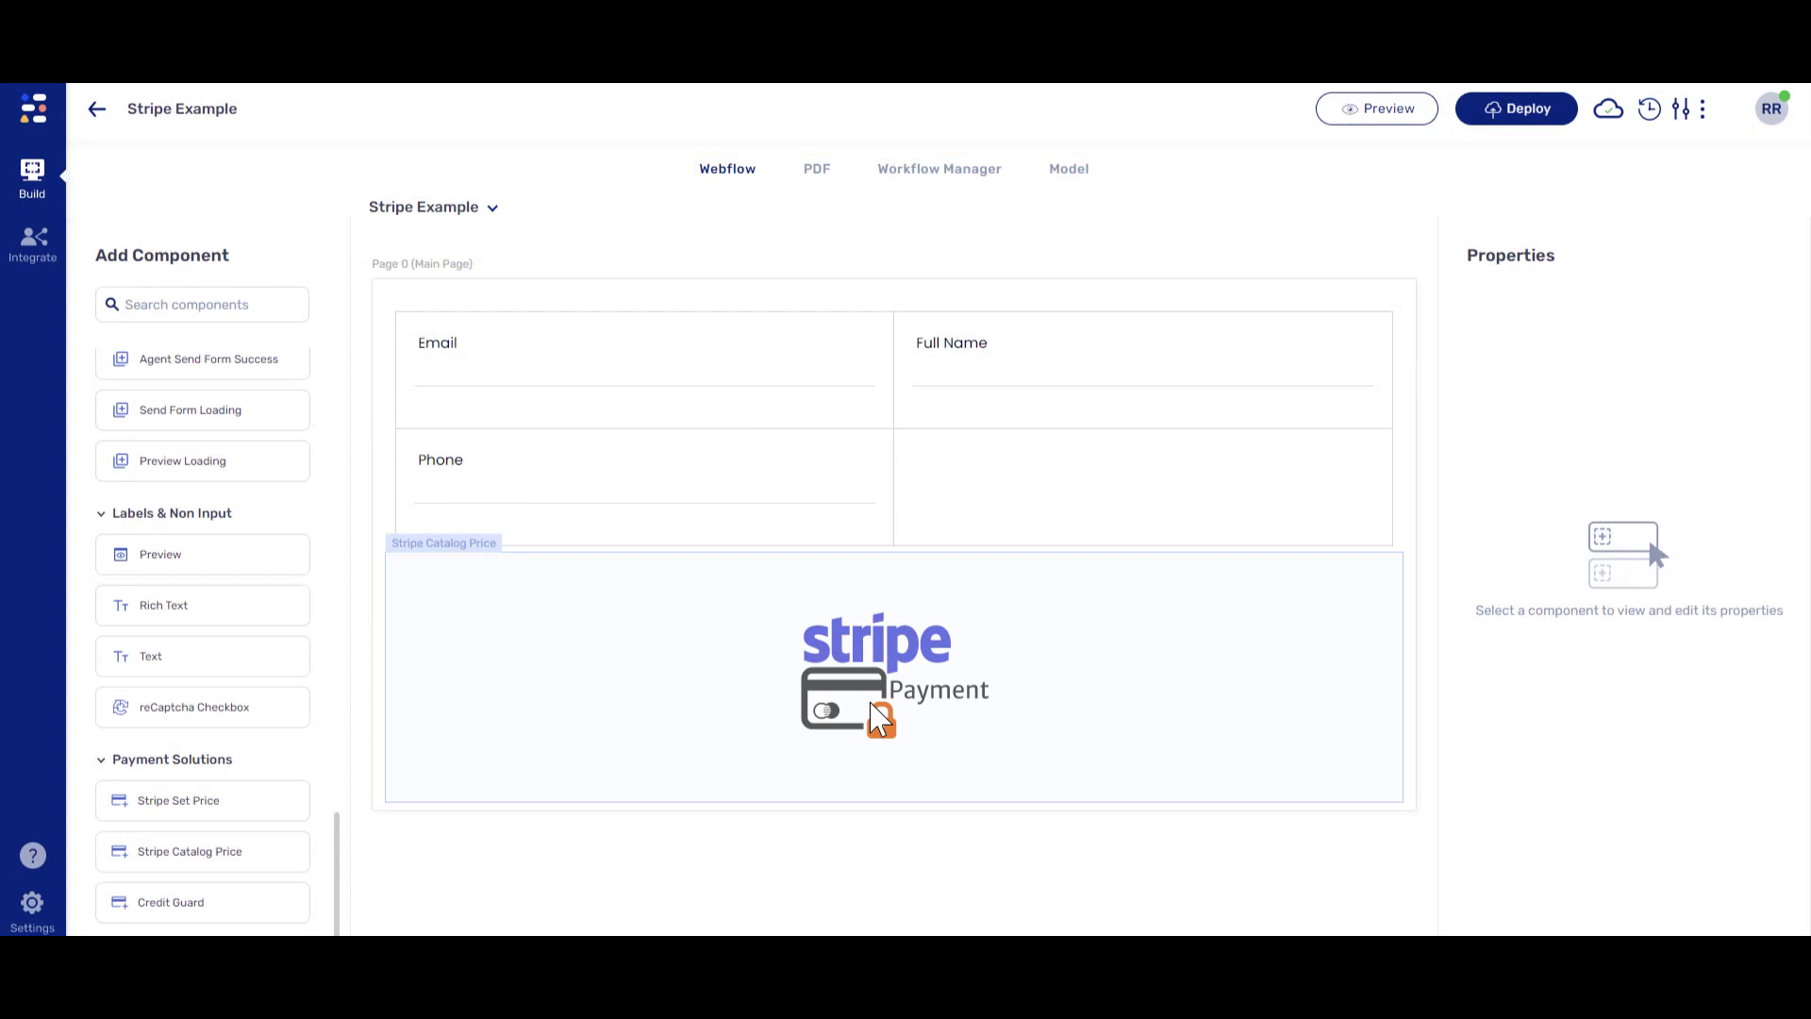
- Link the Stripe Catalog Price payment to the Stripe Example payment resource
click(878, 719)
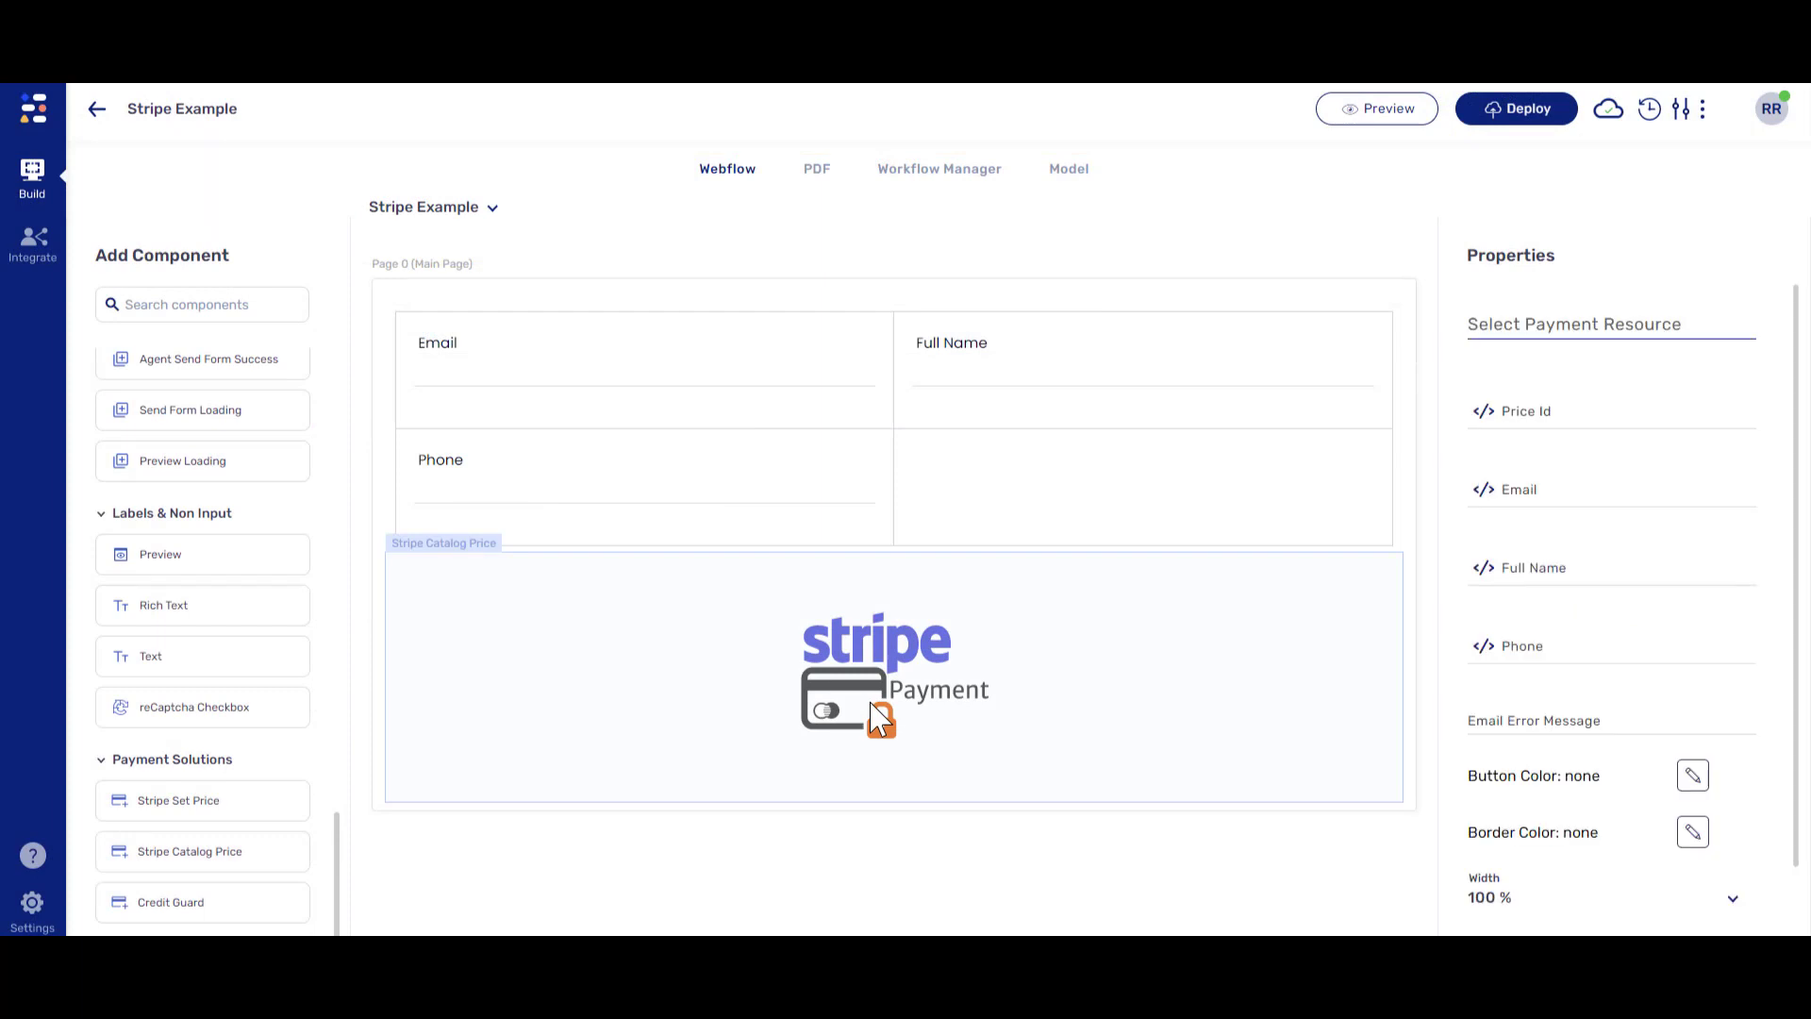
click(1478, 323)
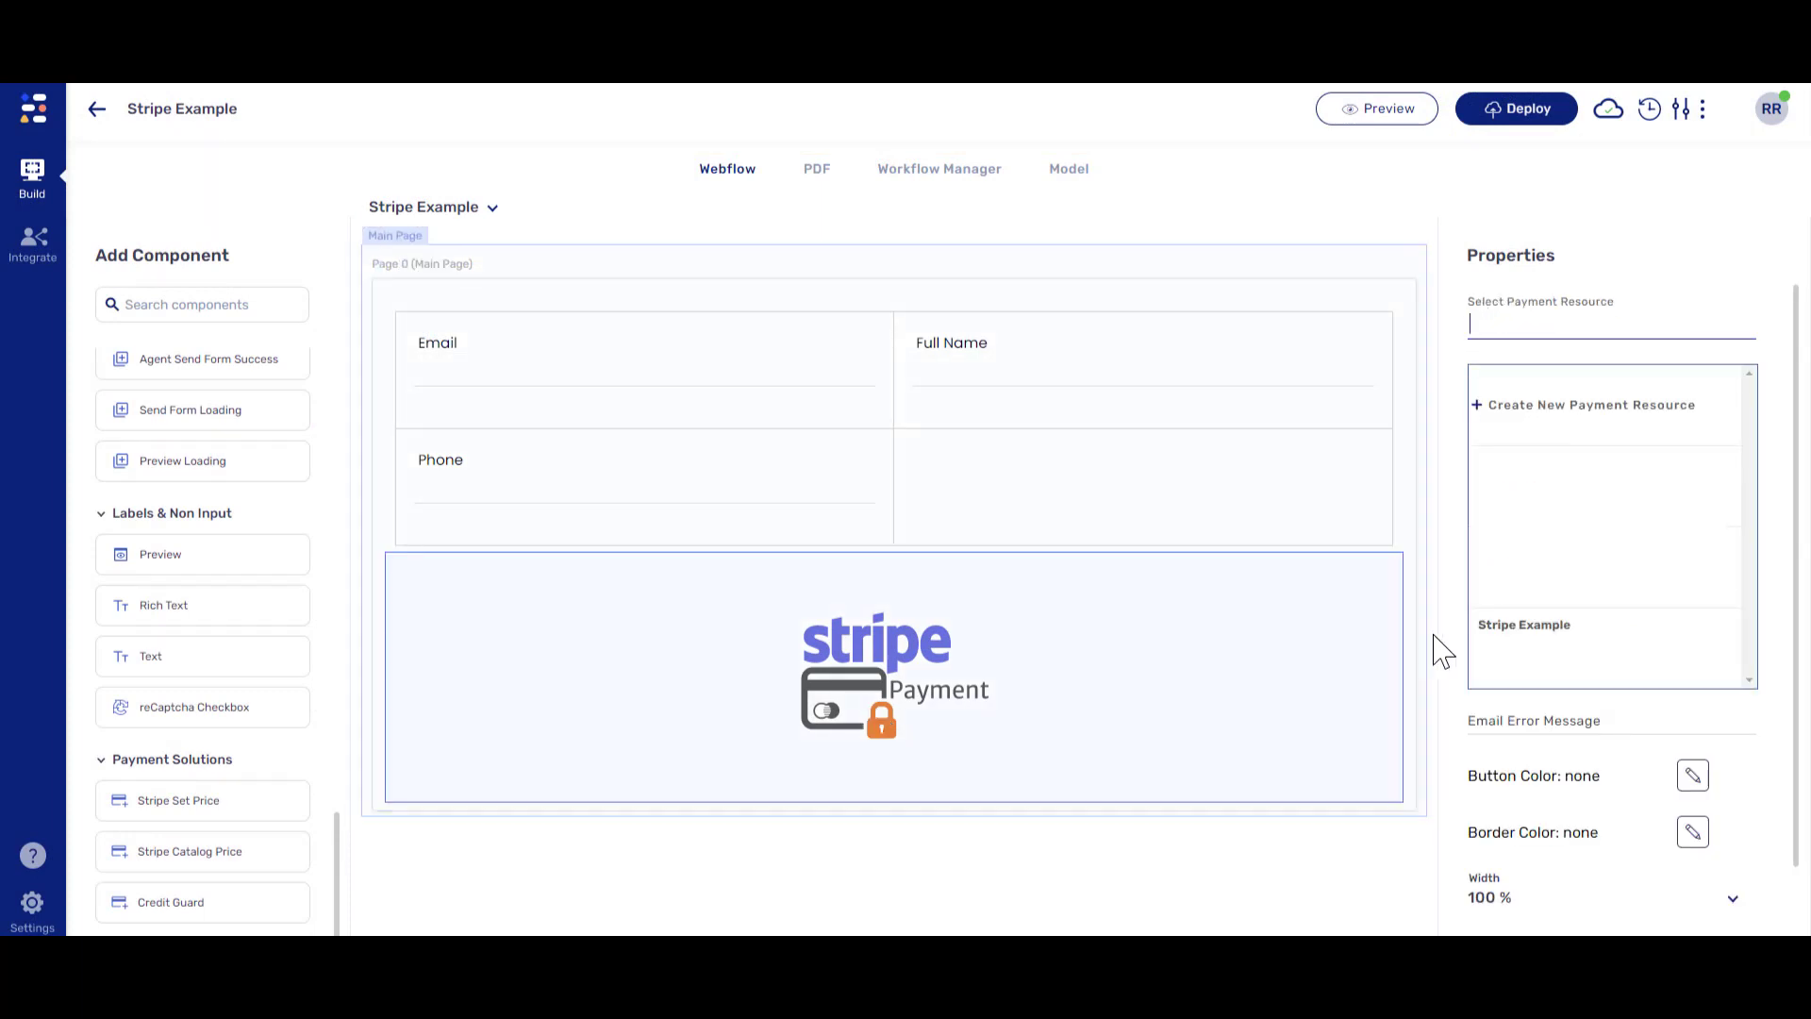
click(1513, 641)
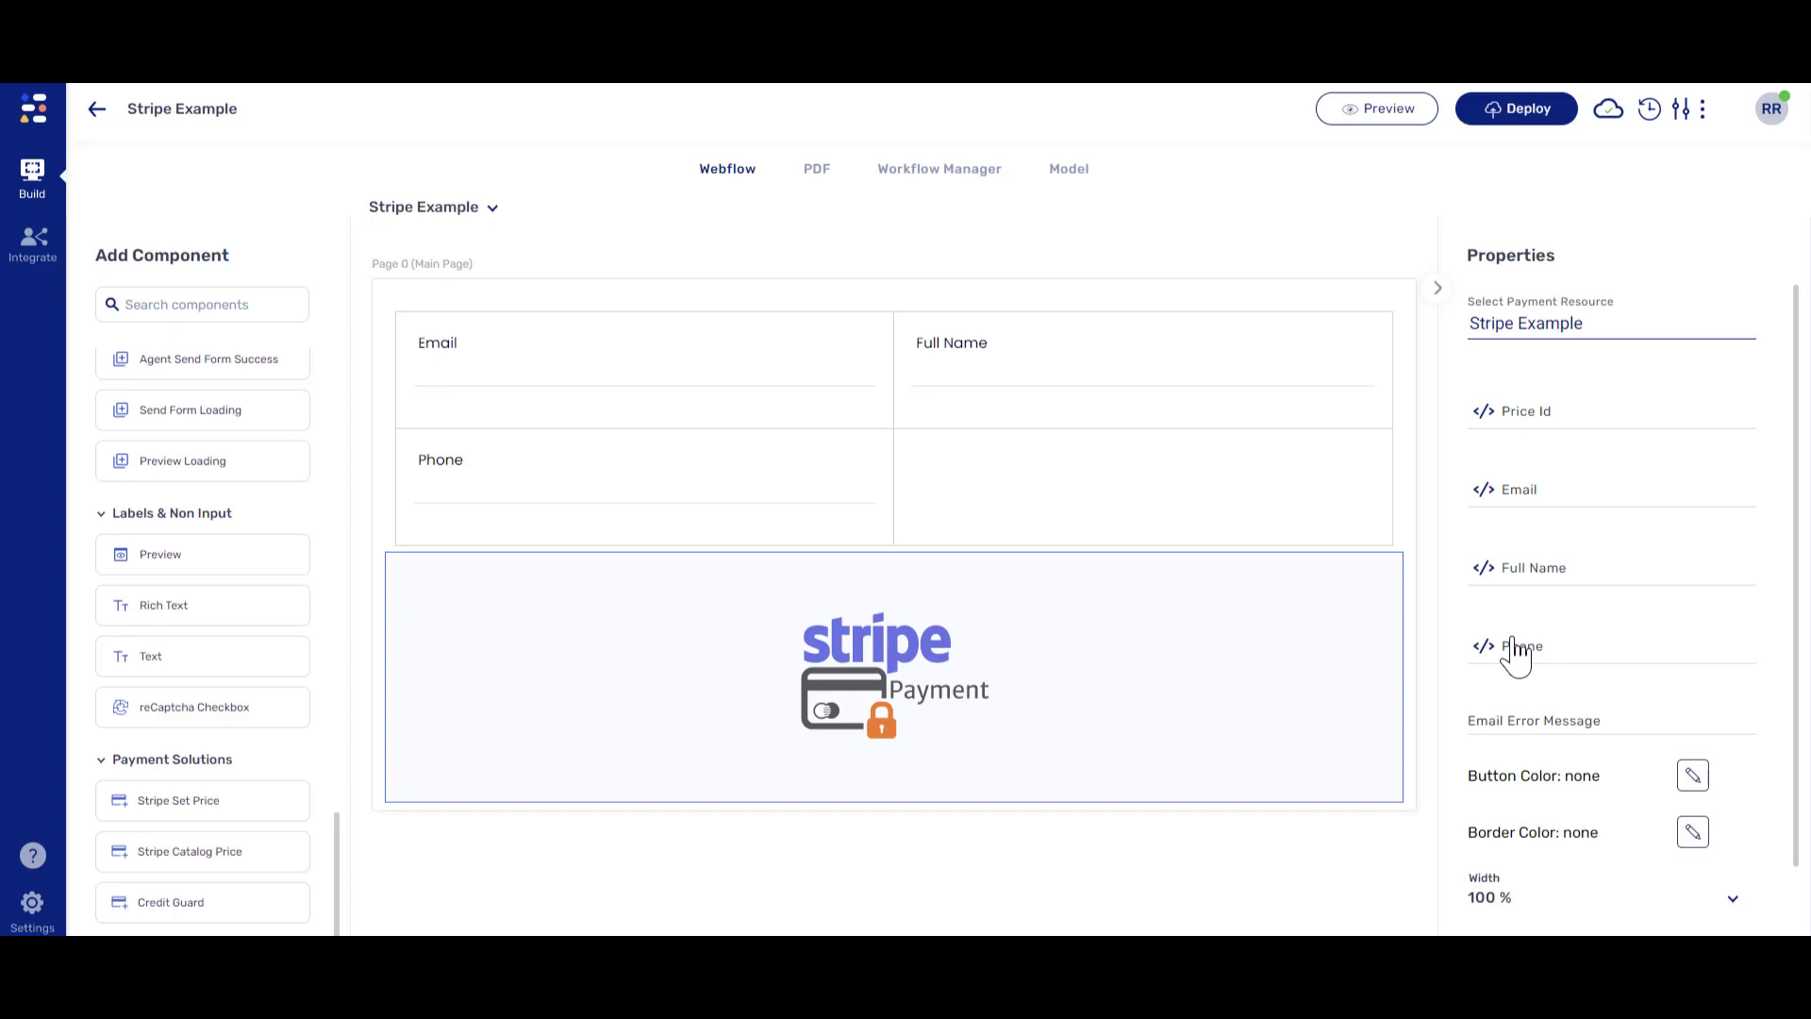
click(1075, 174)
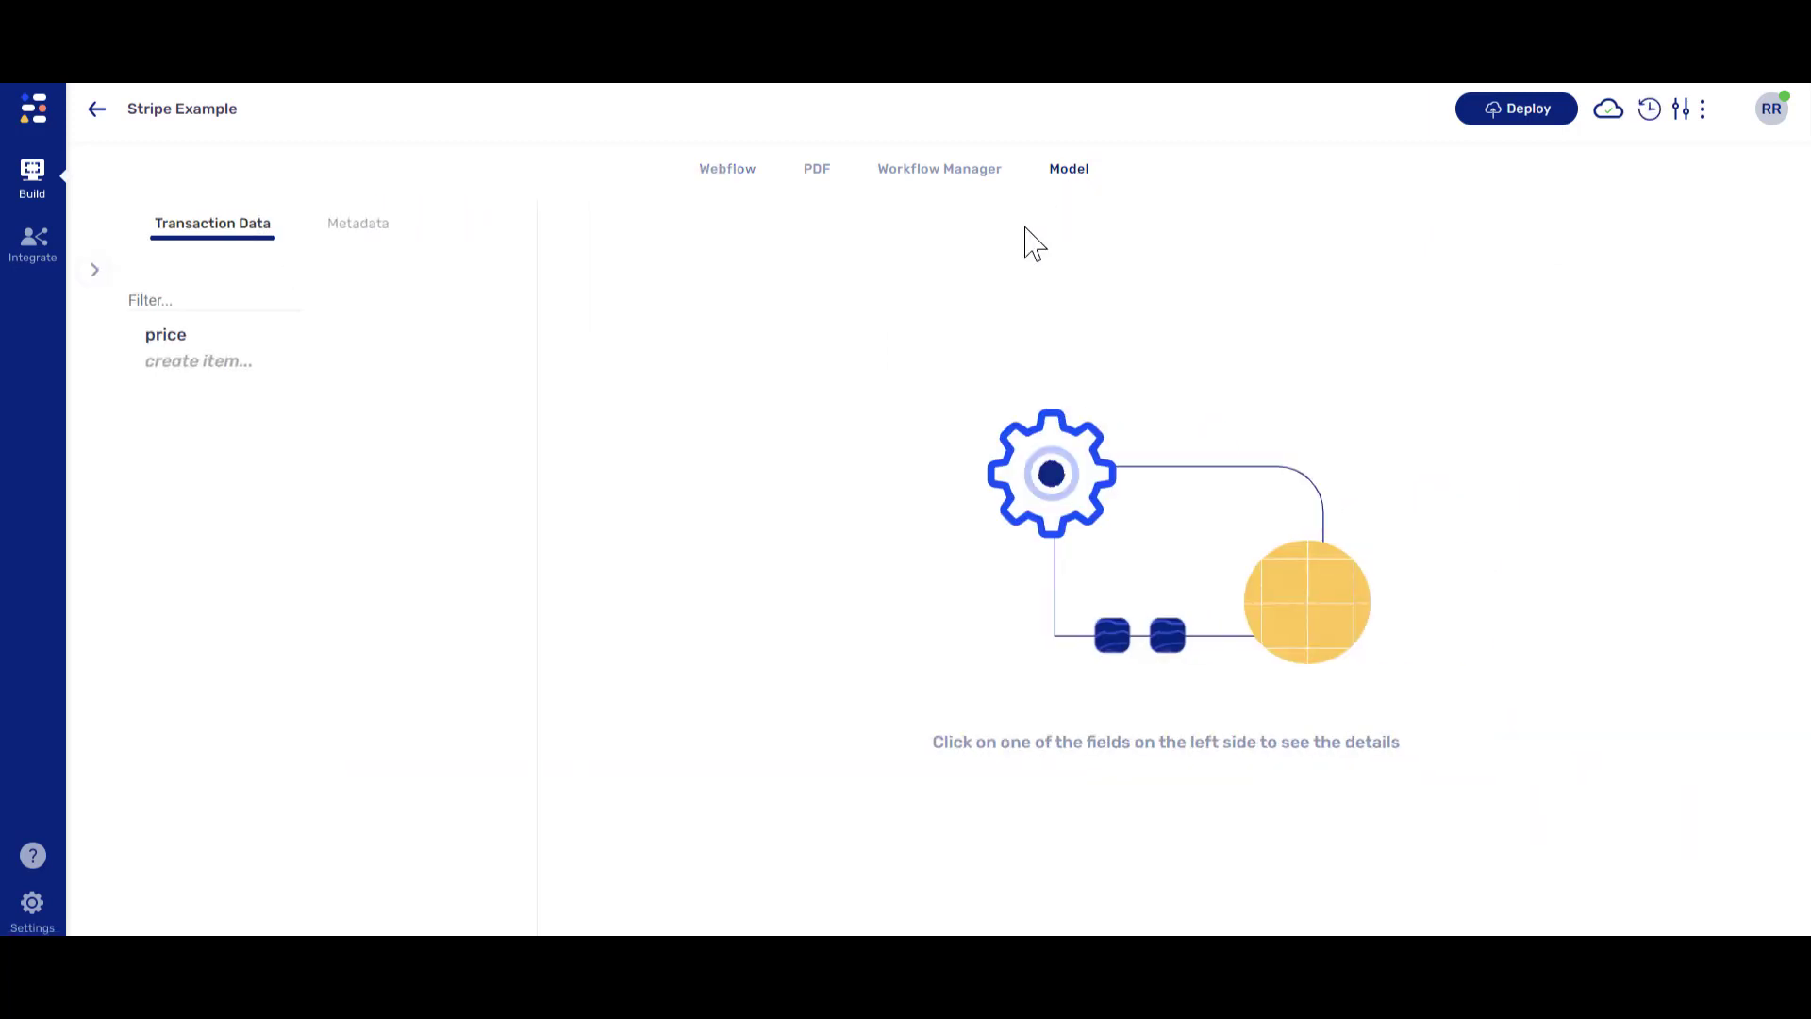
- Add a priceId field holding the pasted Stripe price ID, plus an email field, to the model
click(210, 364)
text(priceId)
key(Return)
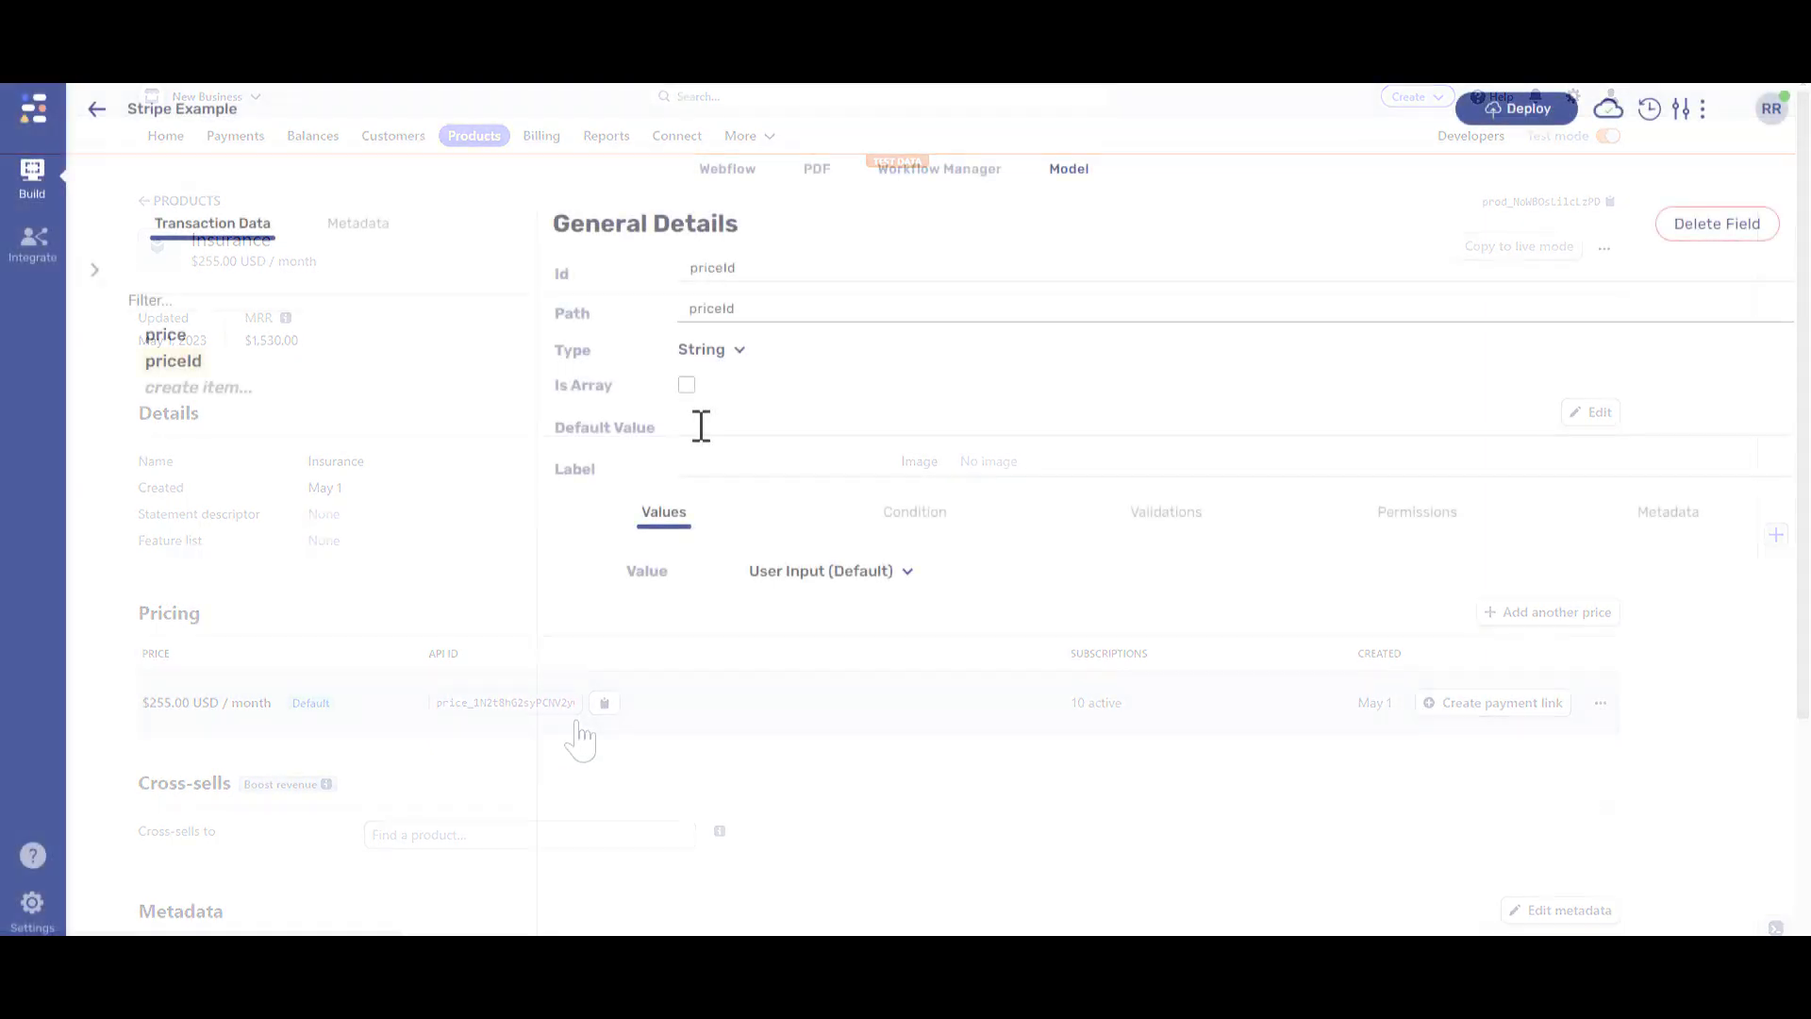
click(695, 422)
text(price_1N2t8hG2syPCNV2yOXI5WTX4)
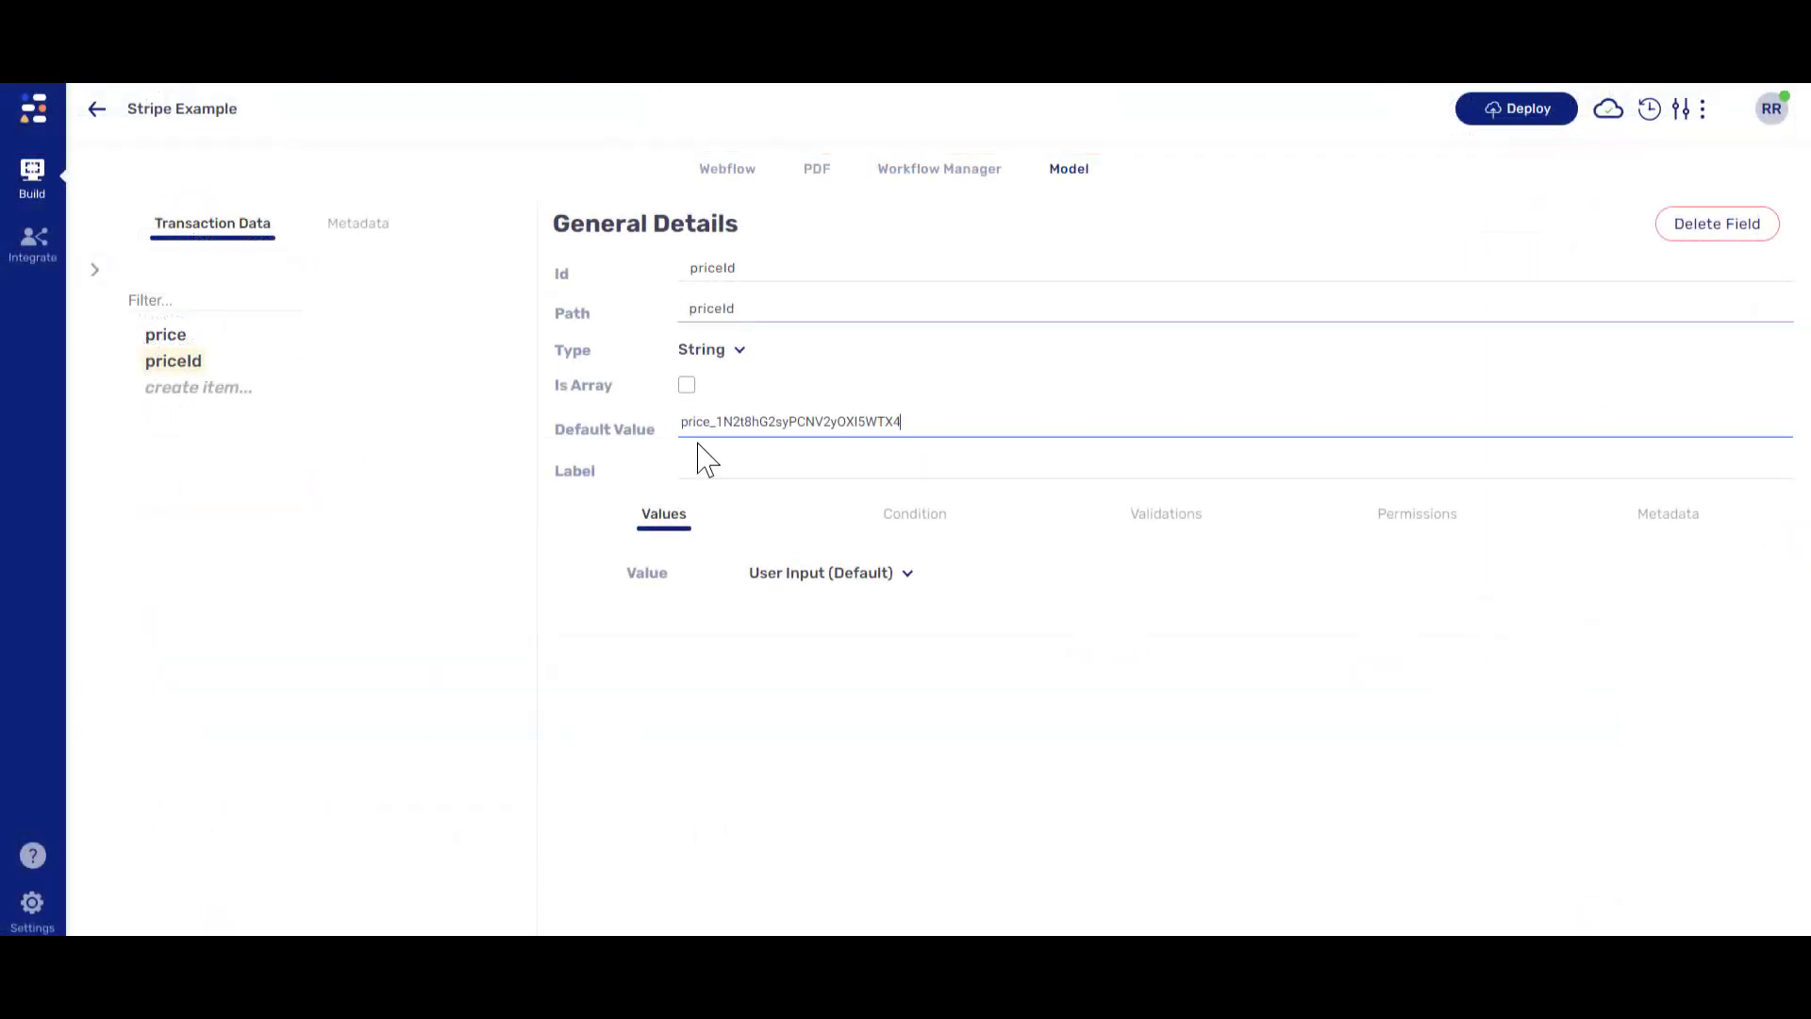
click(197, 389)
text(em)
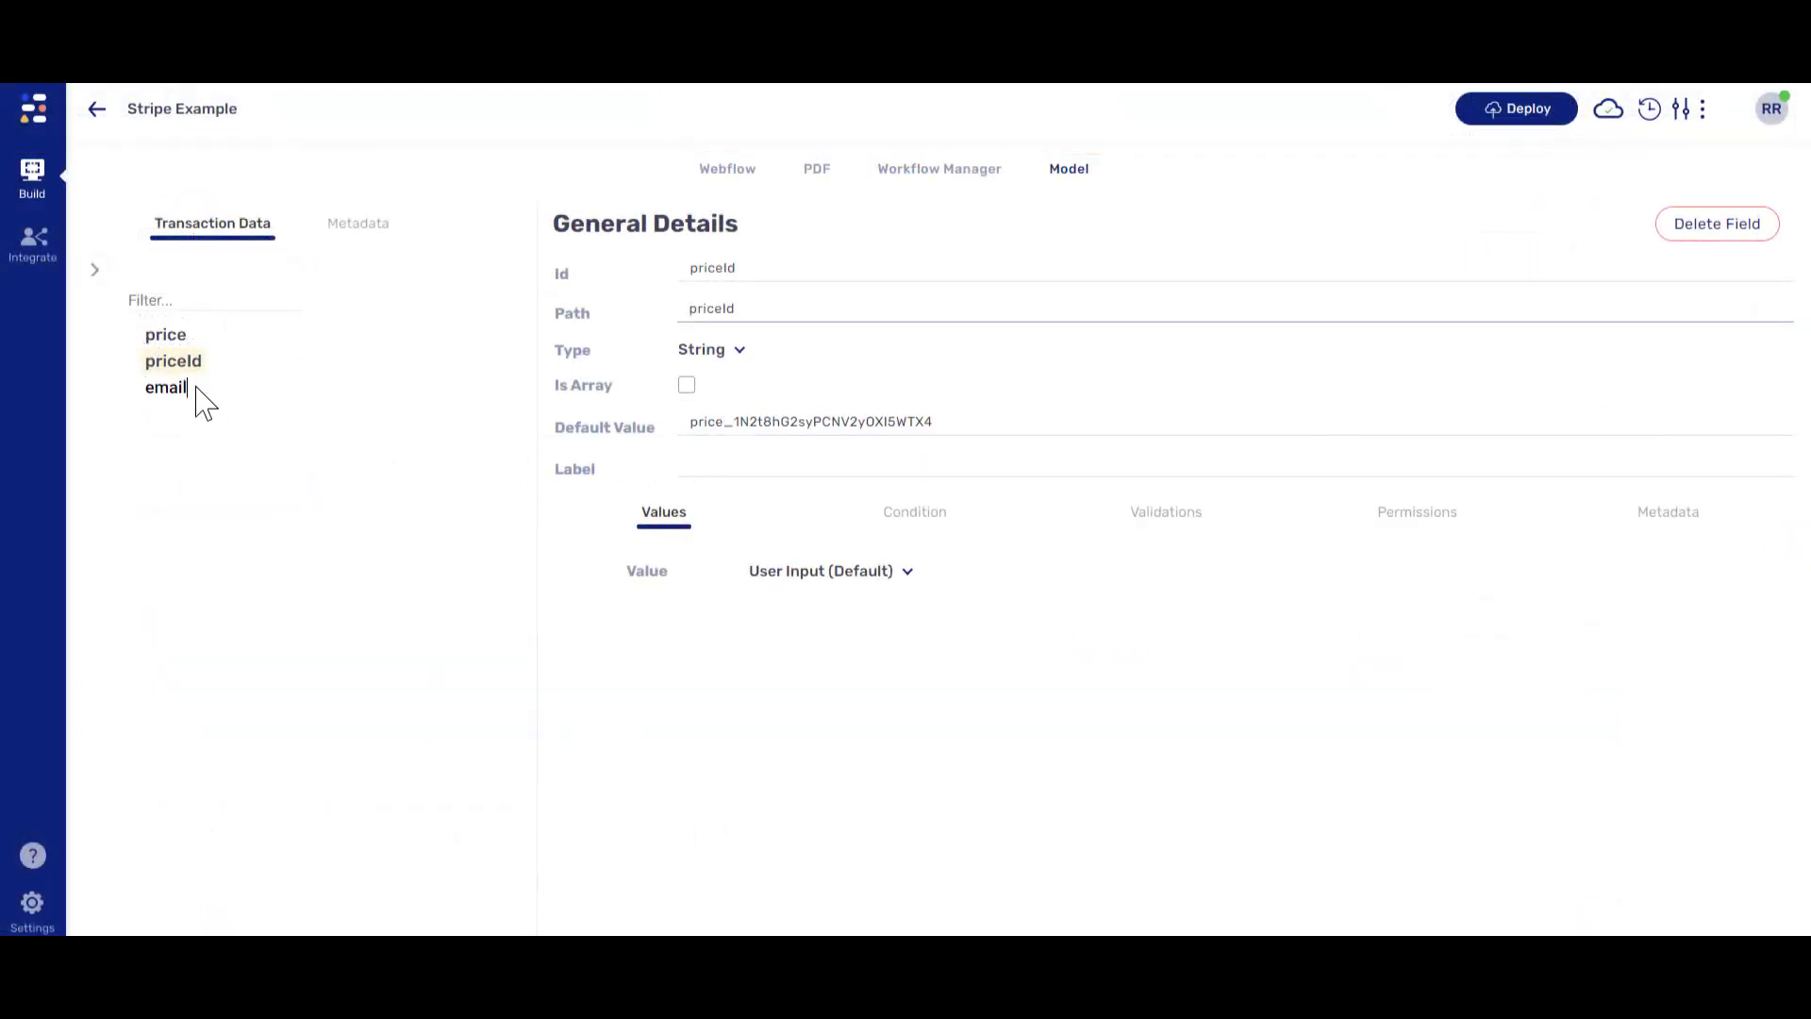
text(ail)
key(Return)
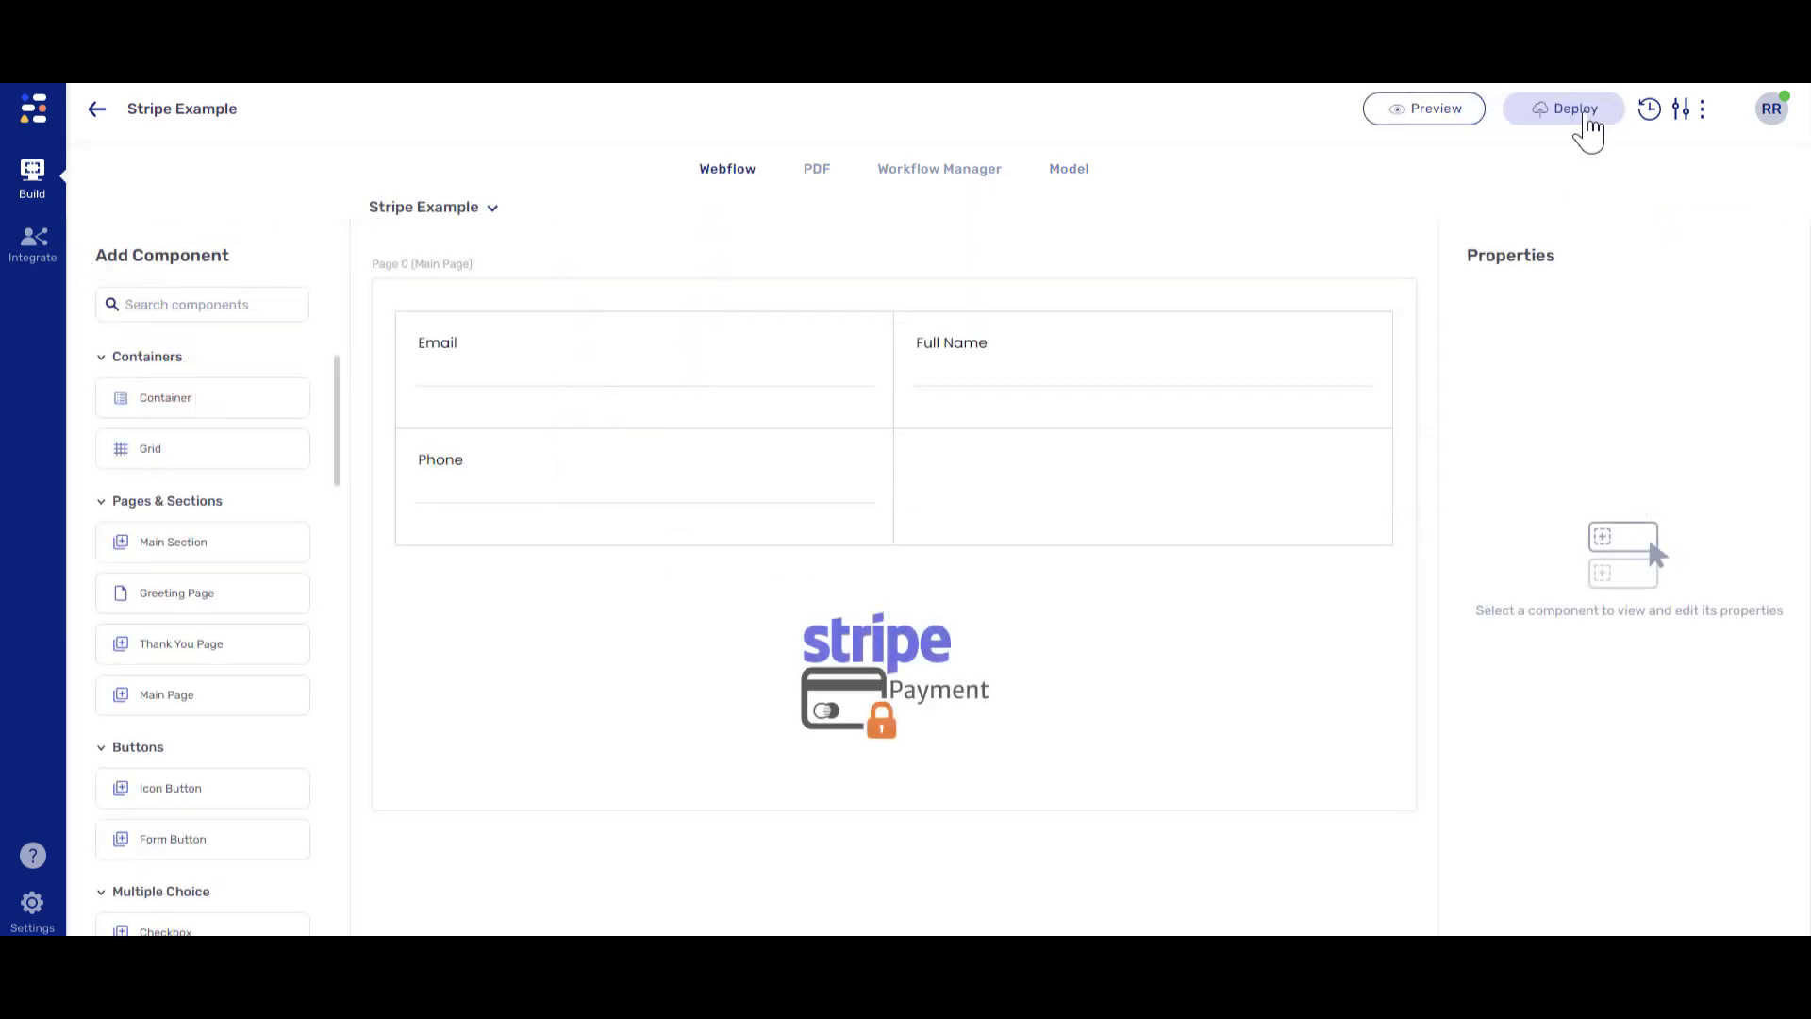
- Deploy to integration-qa-dev and add fullName and phone fields to the model
click(1583, 128)
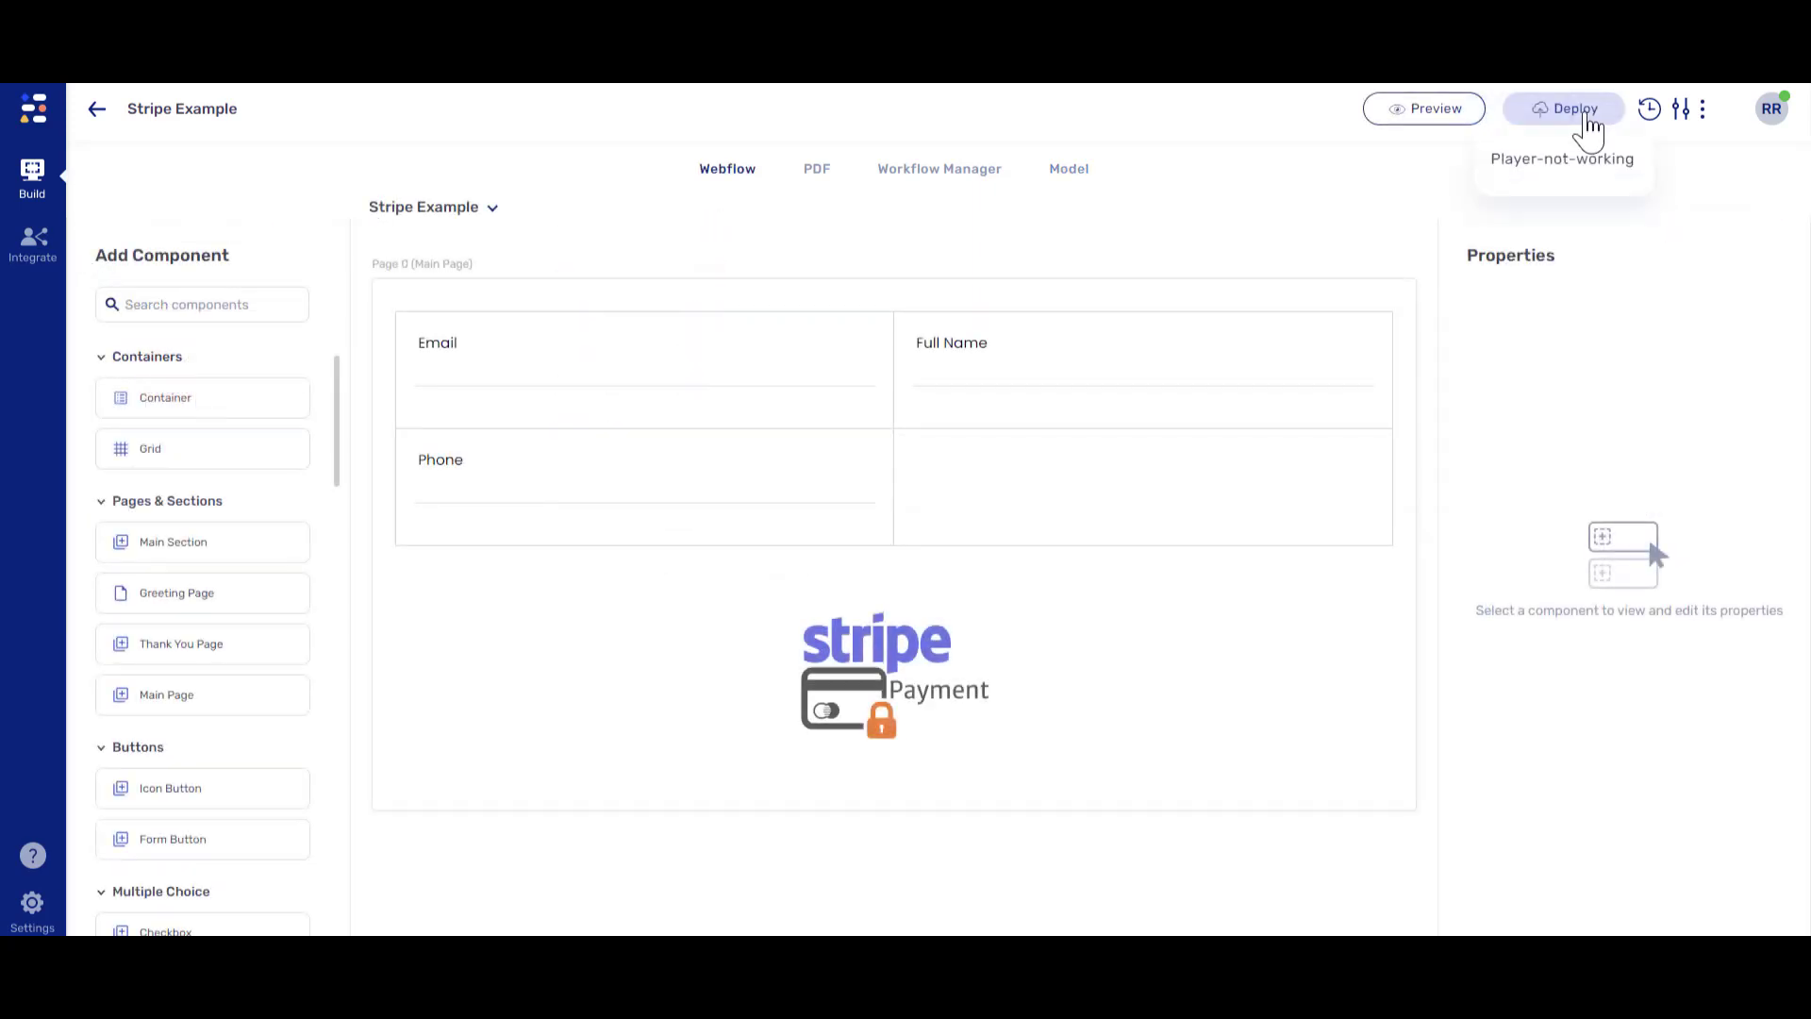
click(1559, 210)
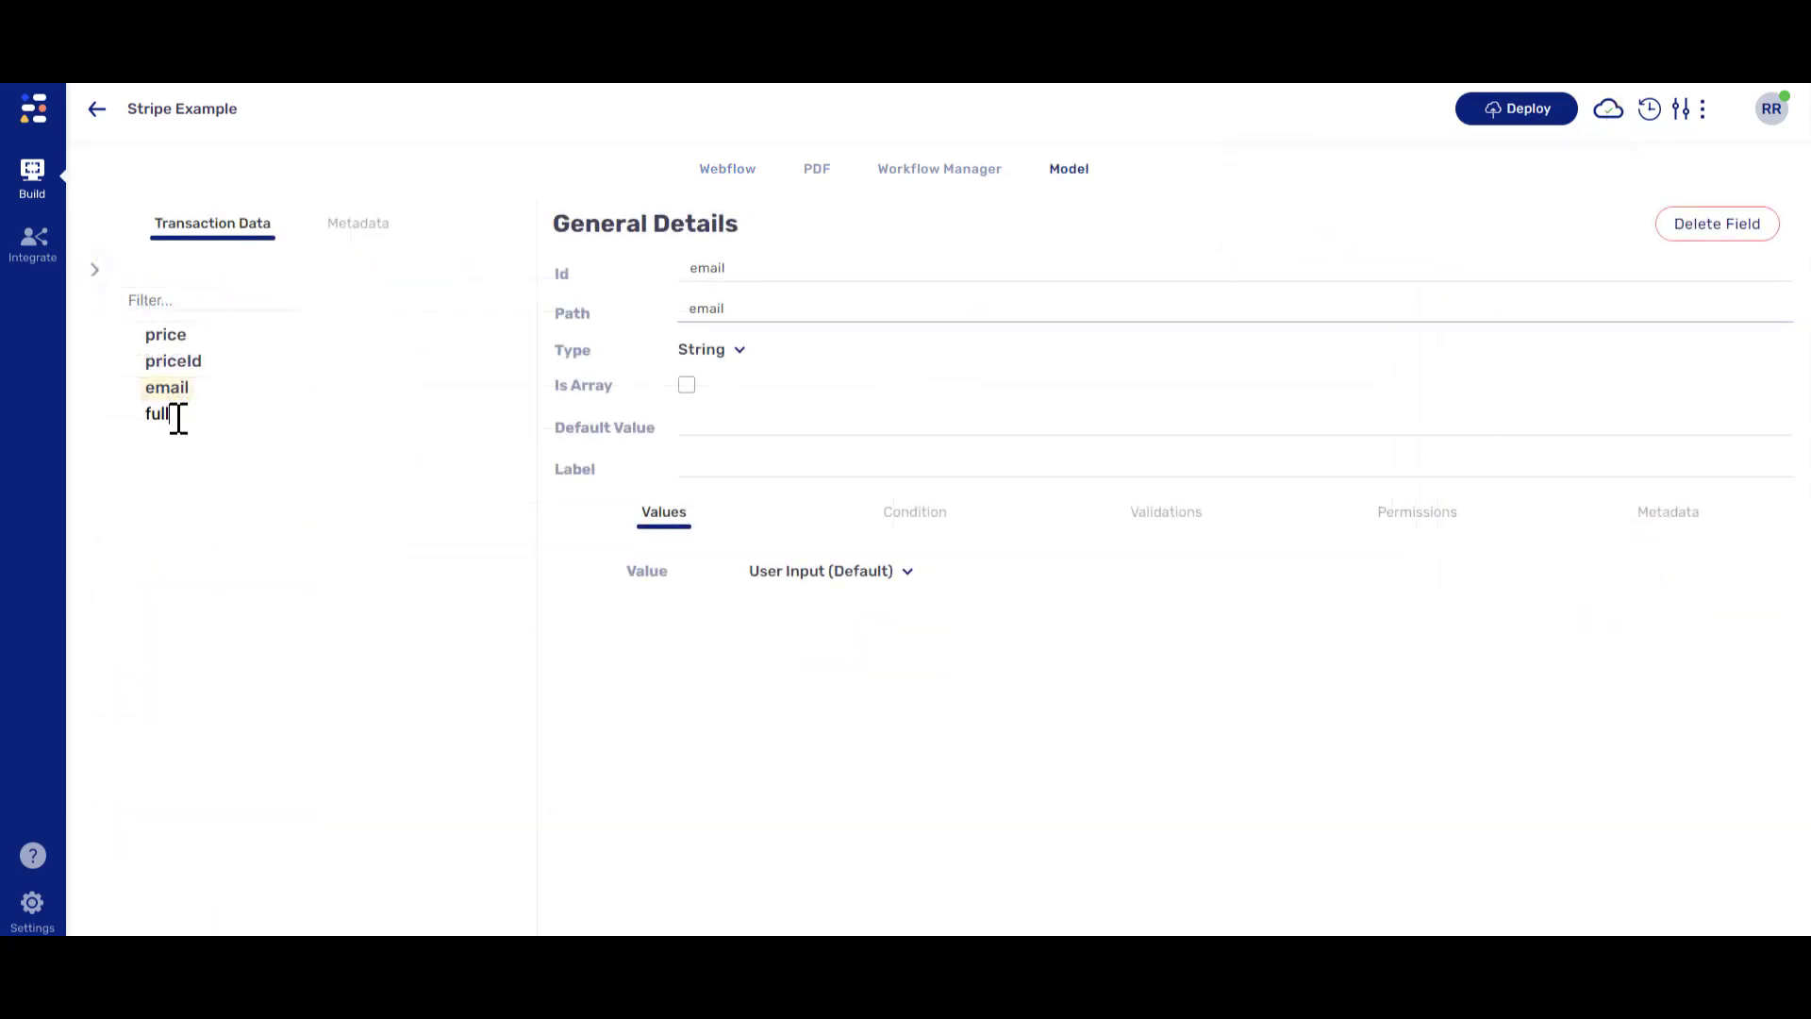
text(ame)
key(Return)
text(p)
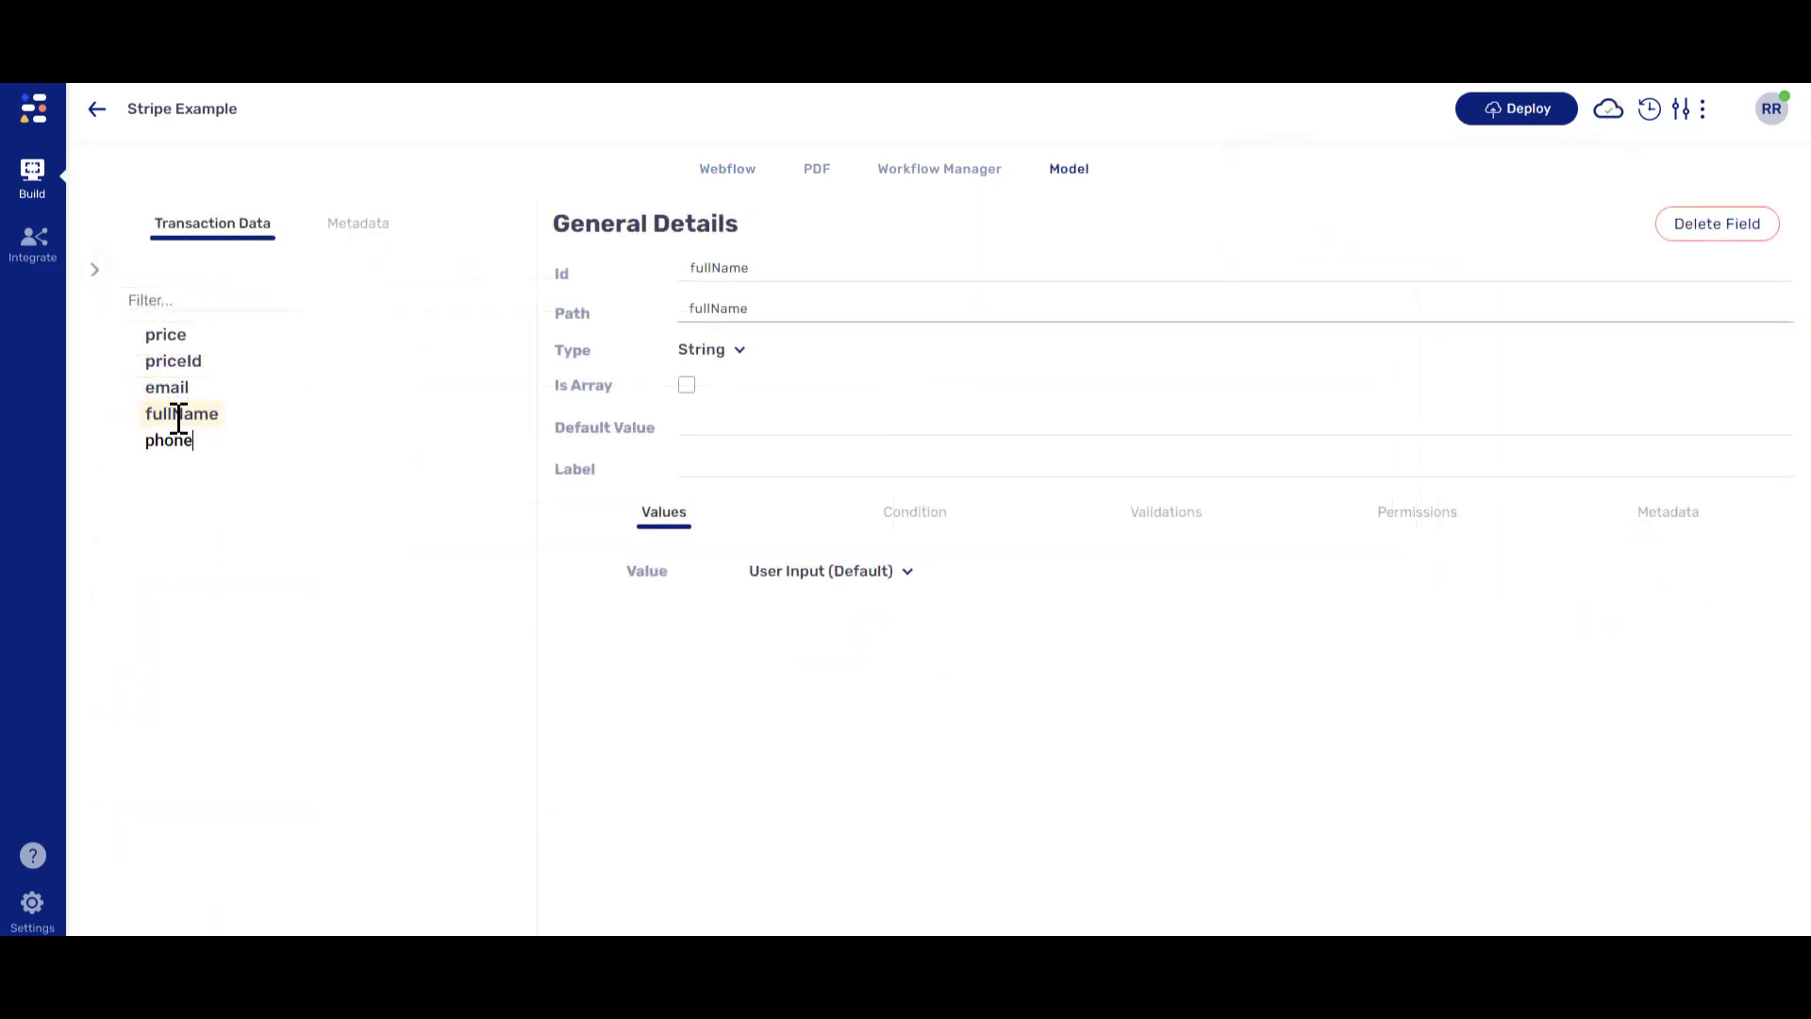
text(hone)
key(Return)
click(728, 171)
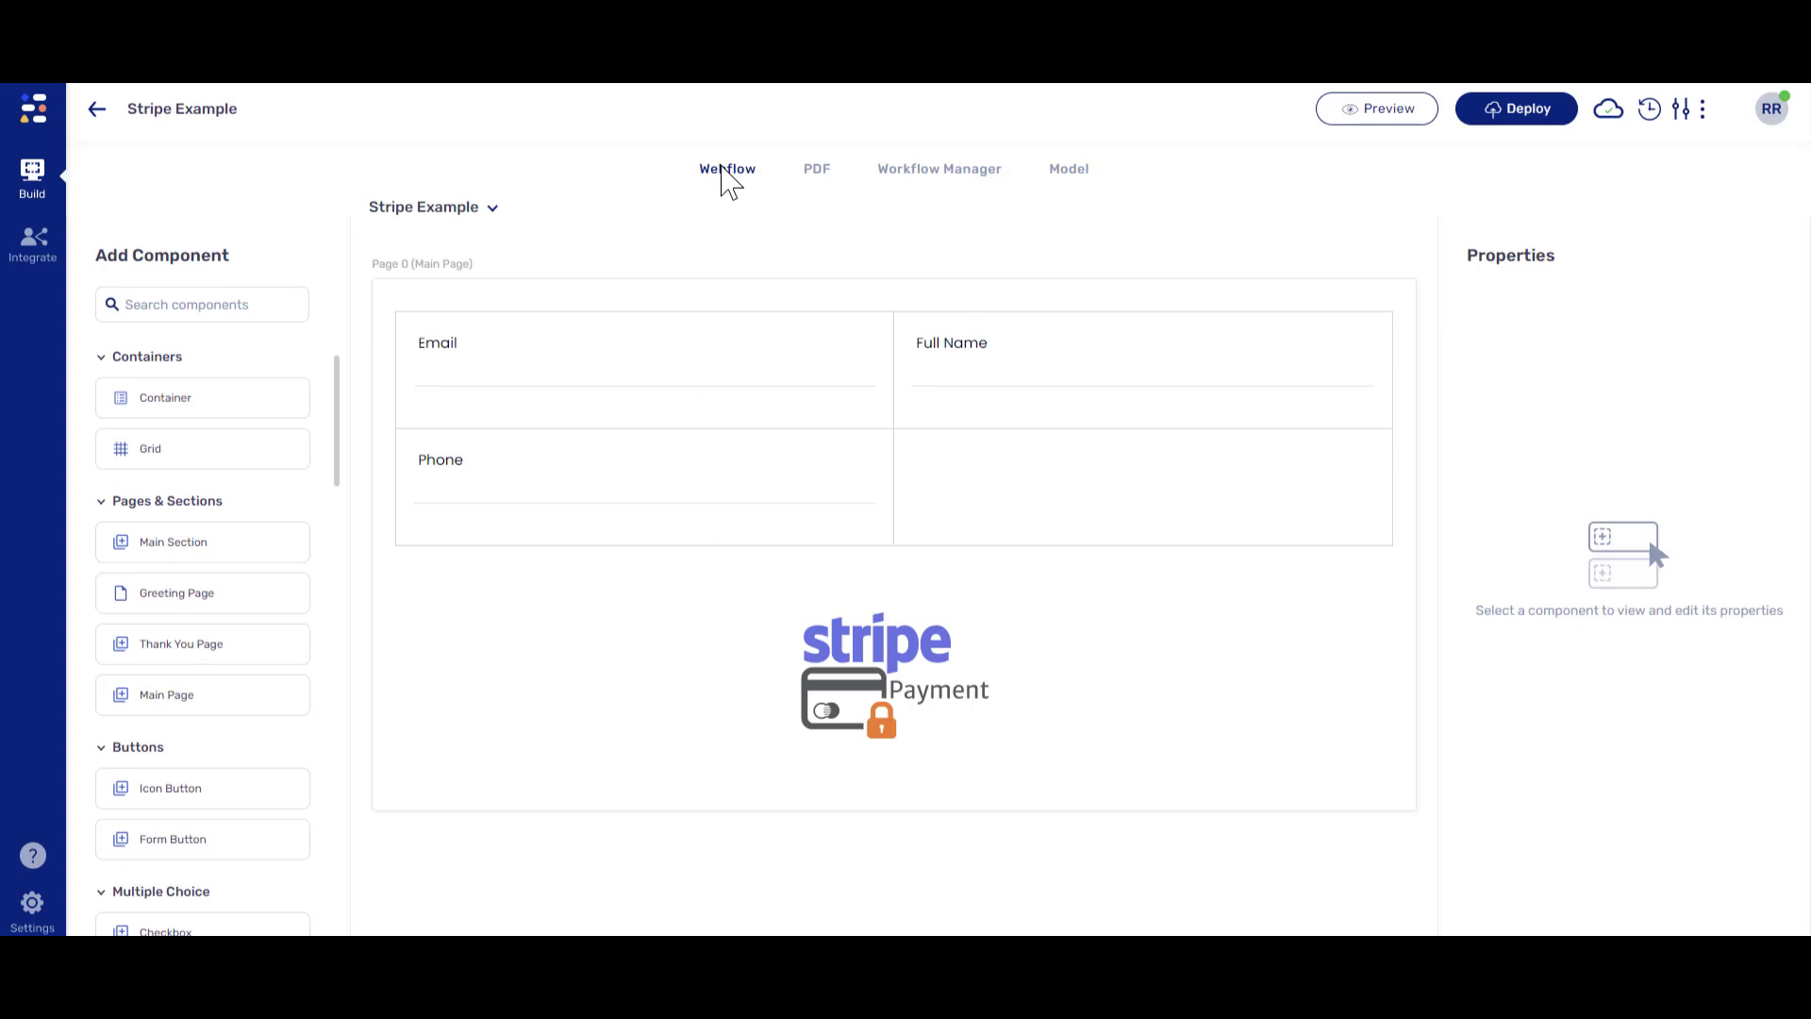
- Bind the Email input to the email model field
click(682, 382)
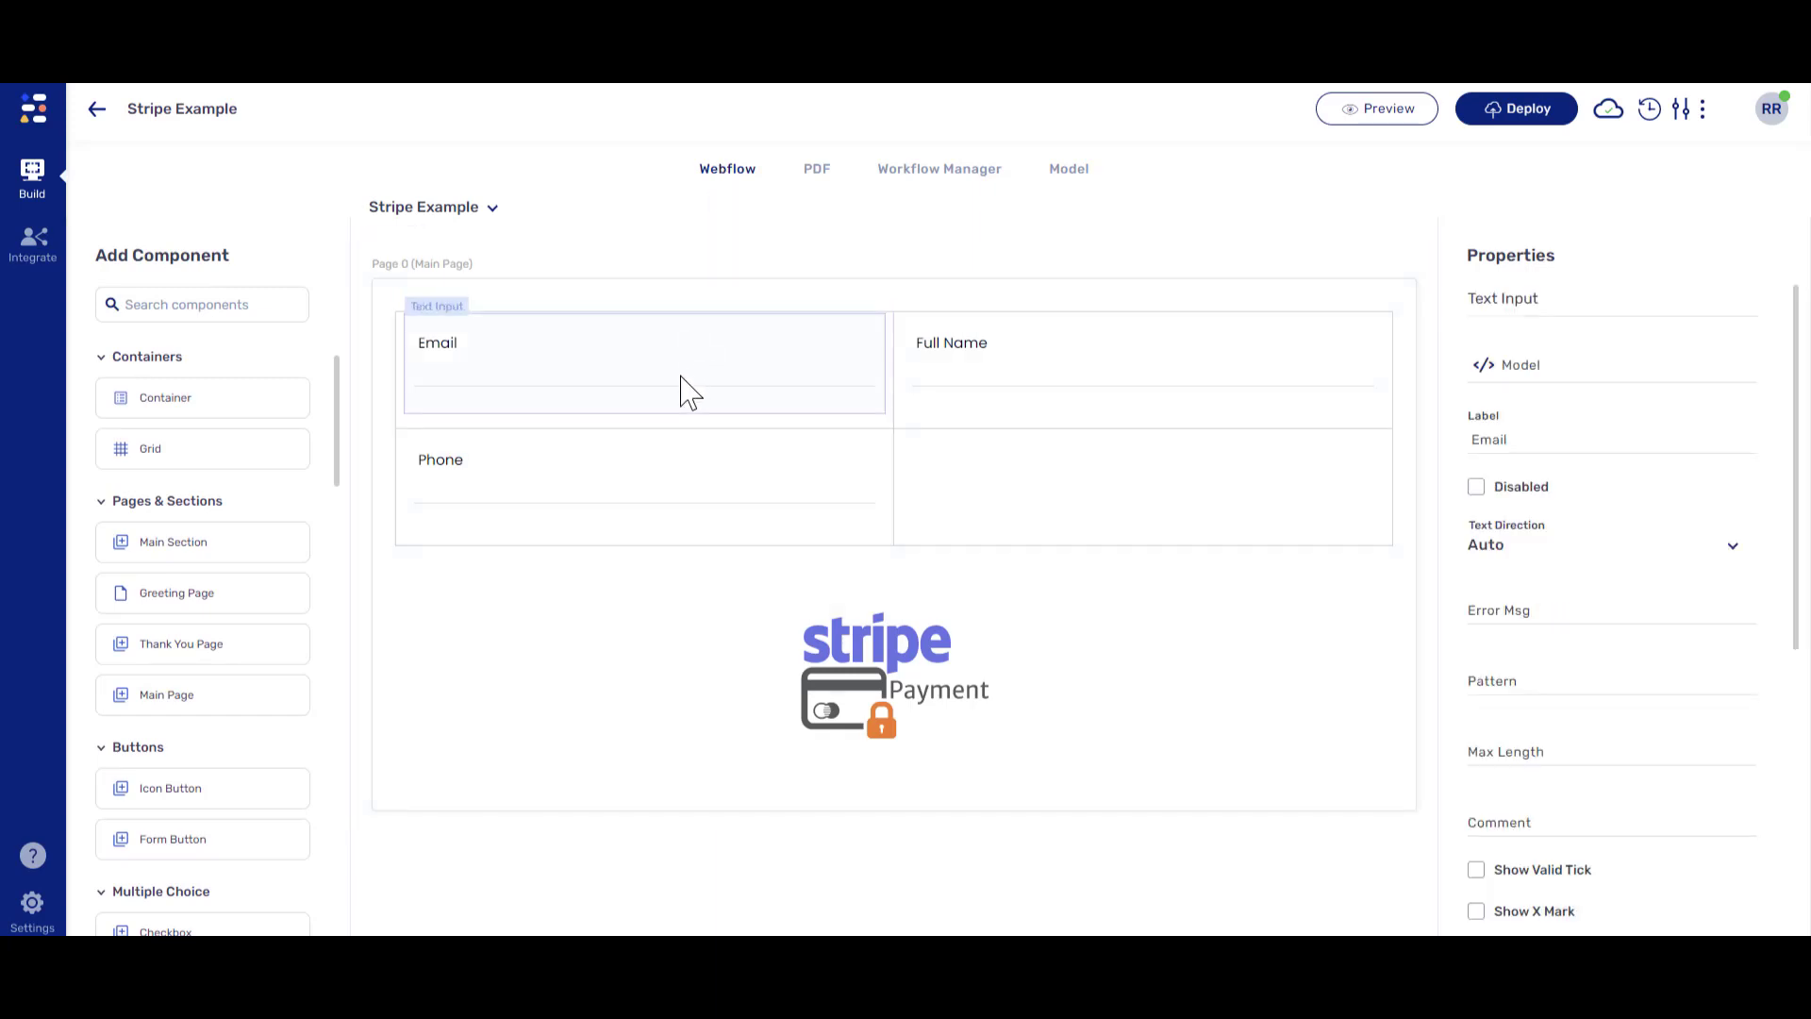
click(1488, 366)
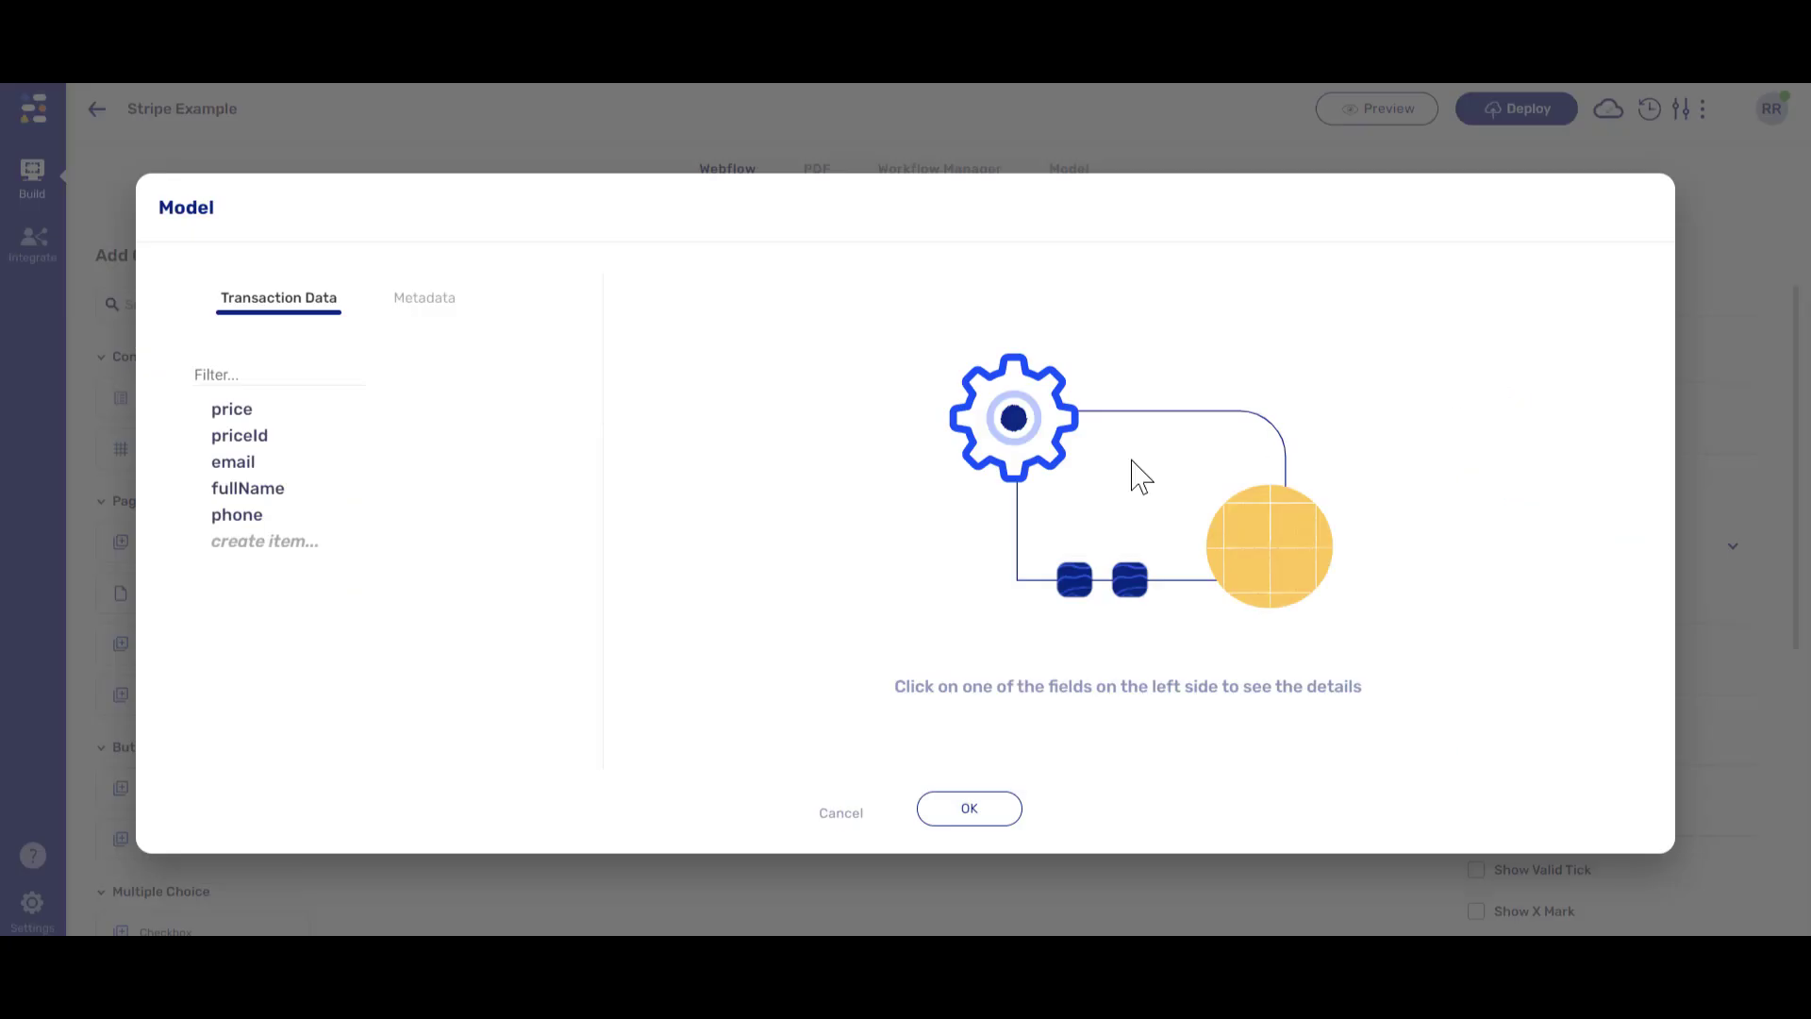
click(251, 464)
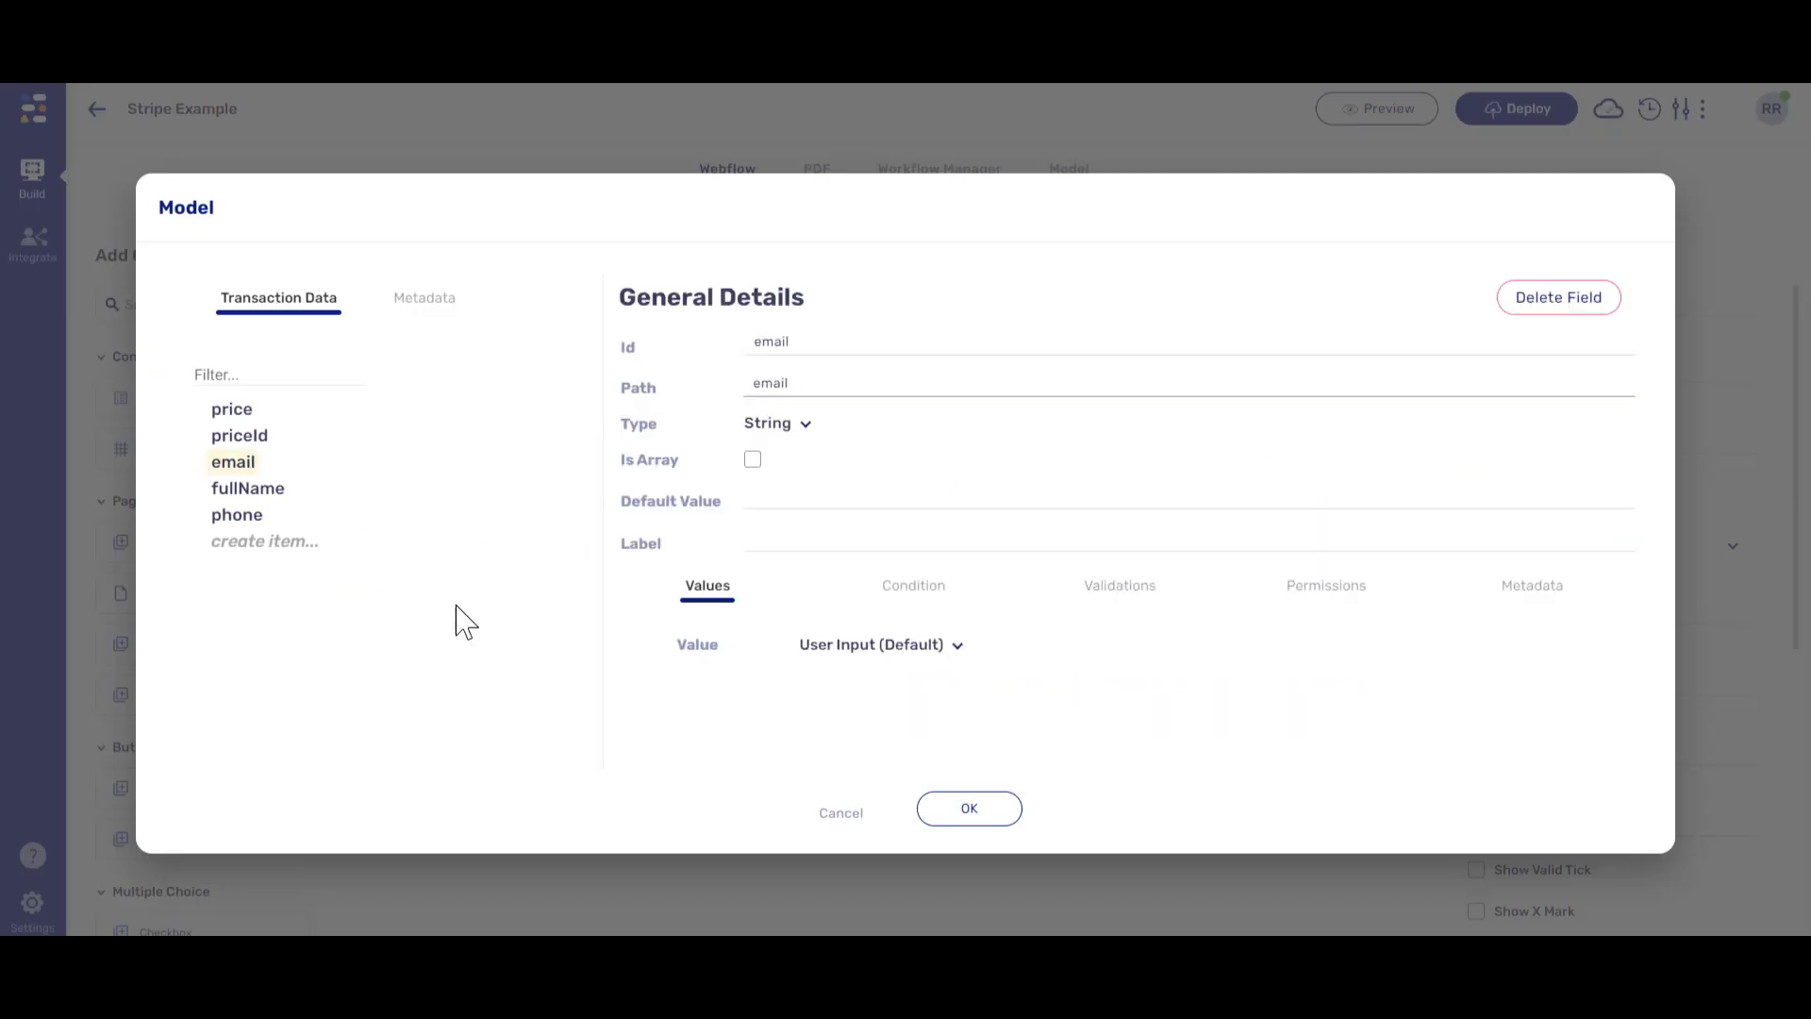
click(929, 809)
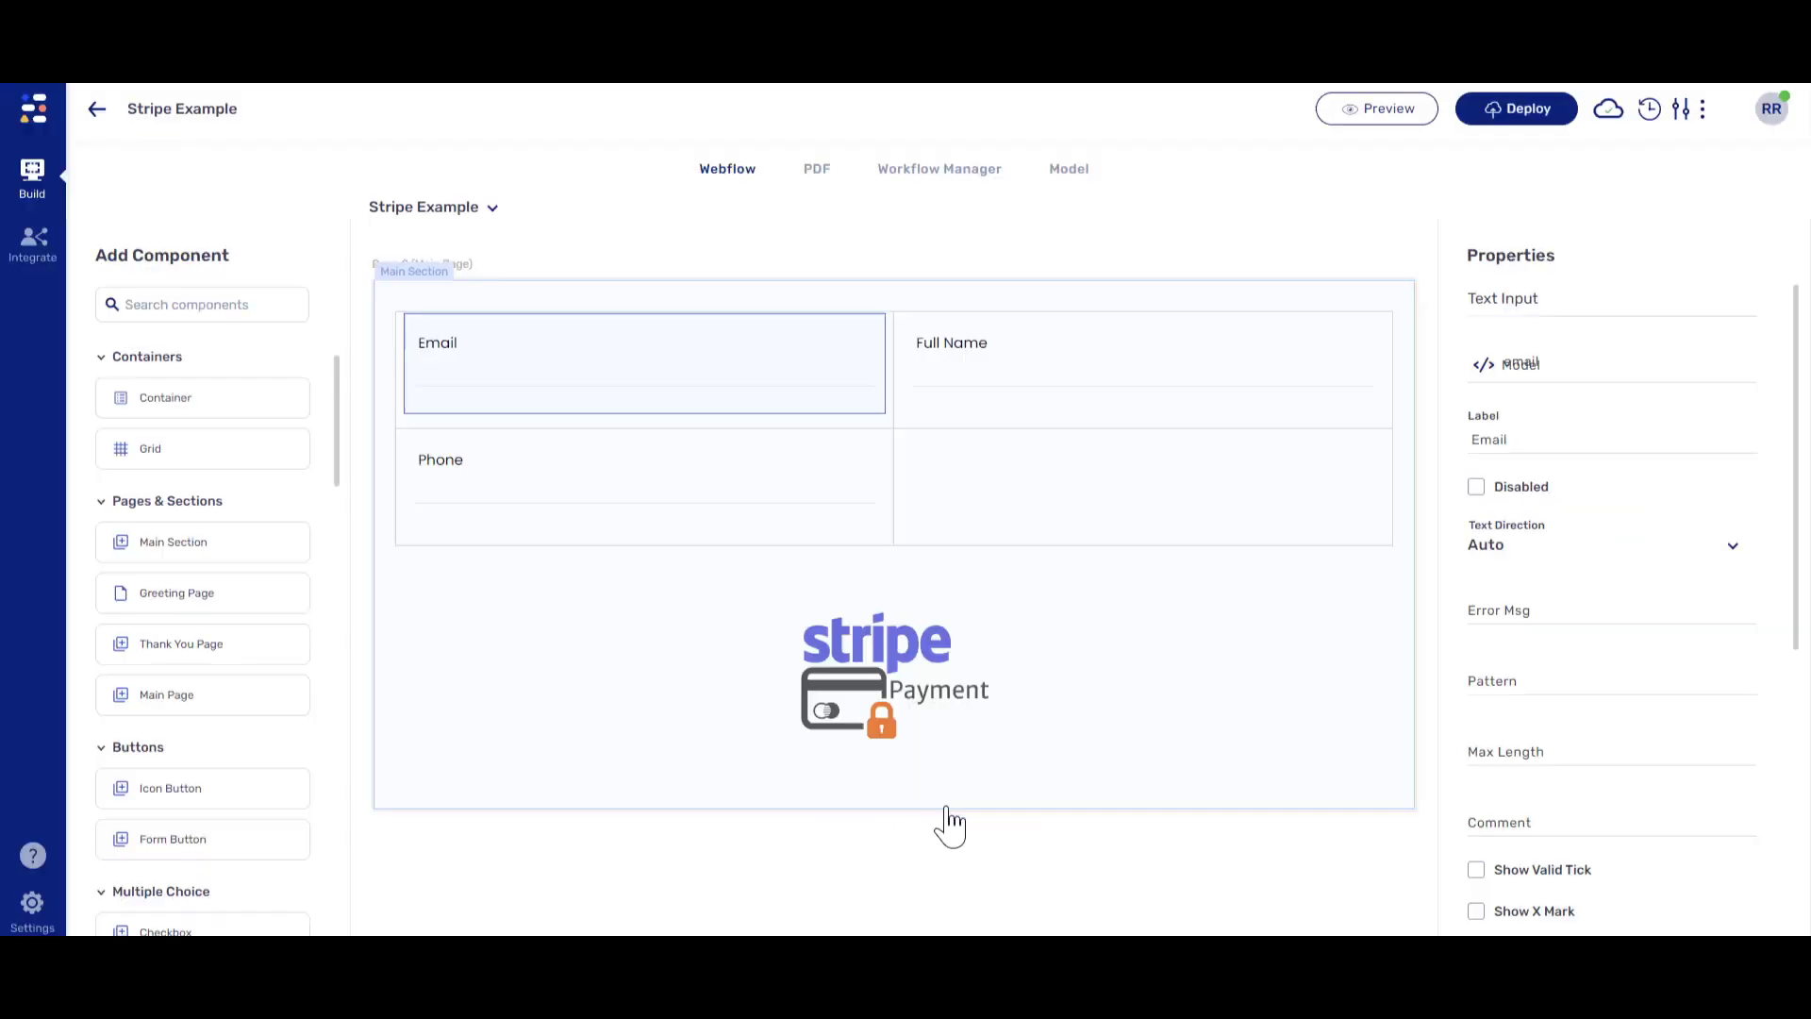
- Bind the Stripe payment's Email to email and its Price Id to priceId
click(981, 684)
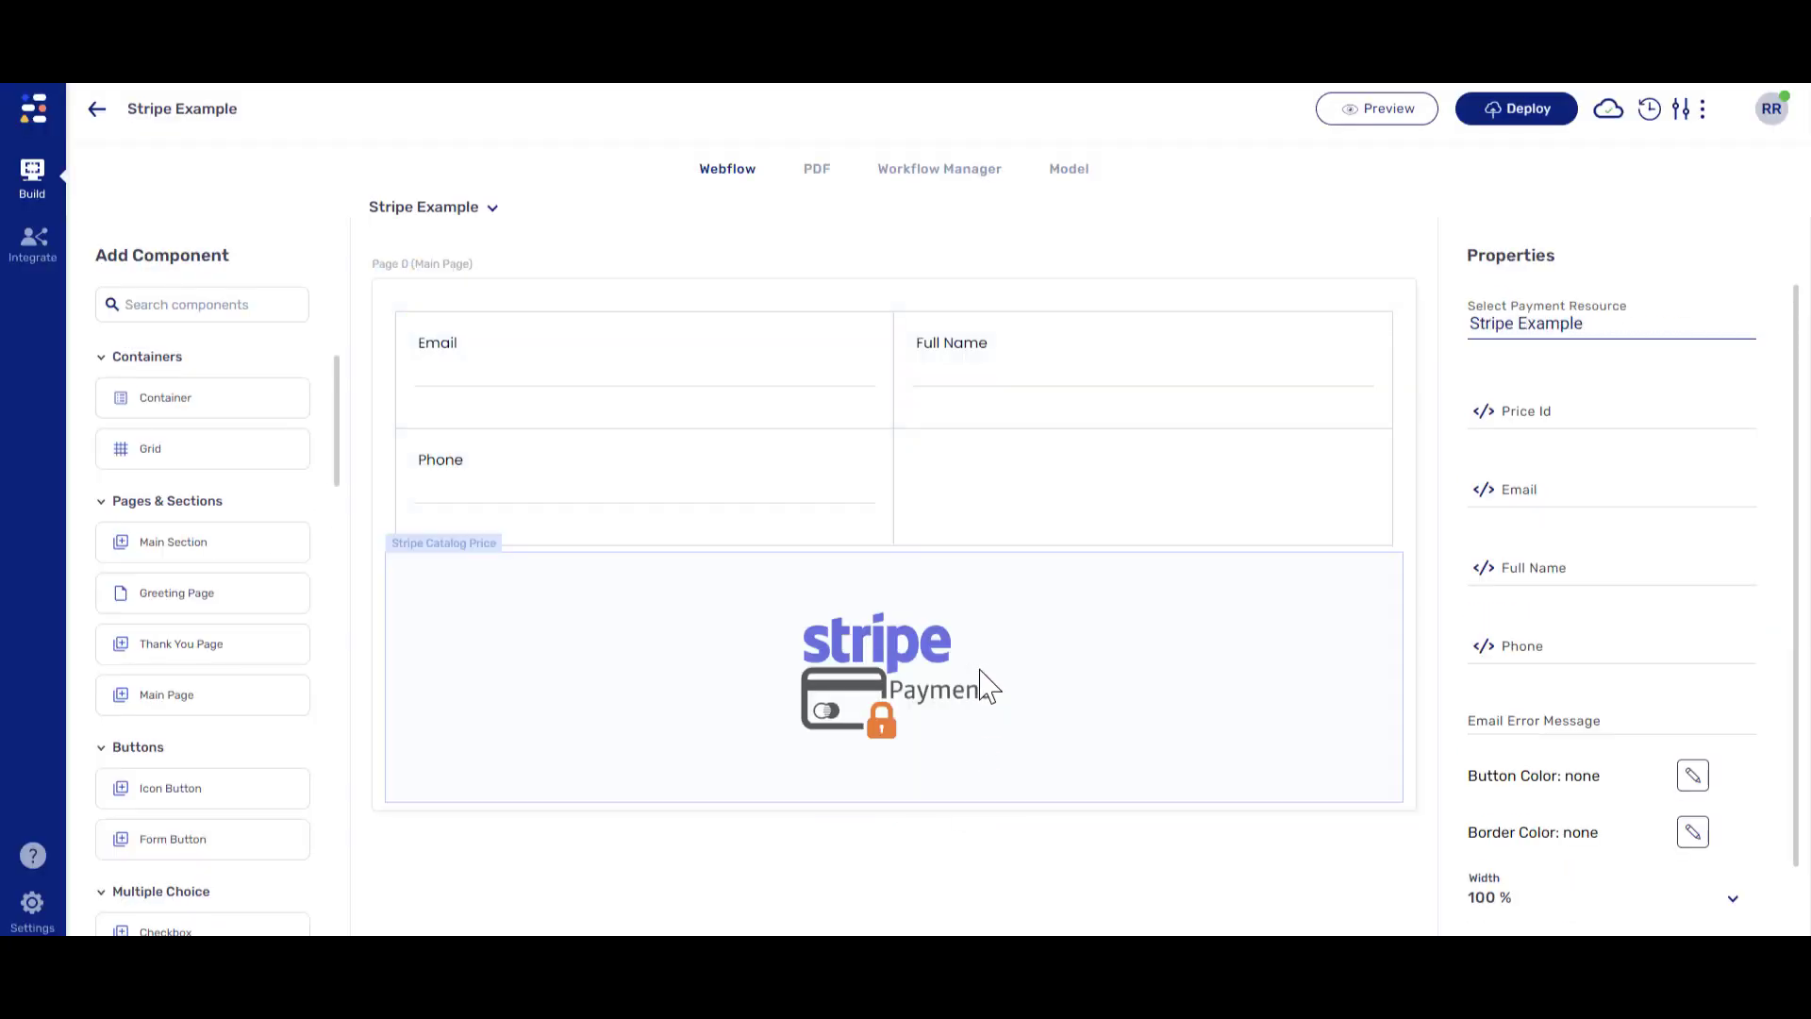
click(1484, 492)
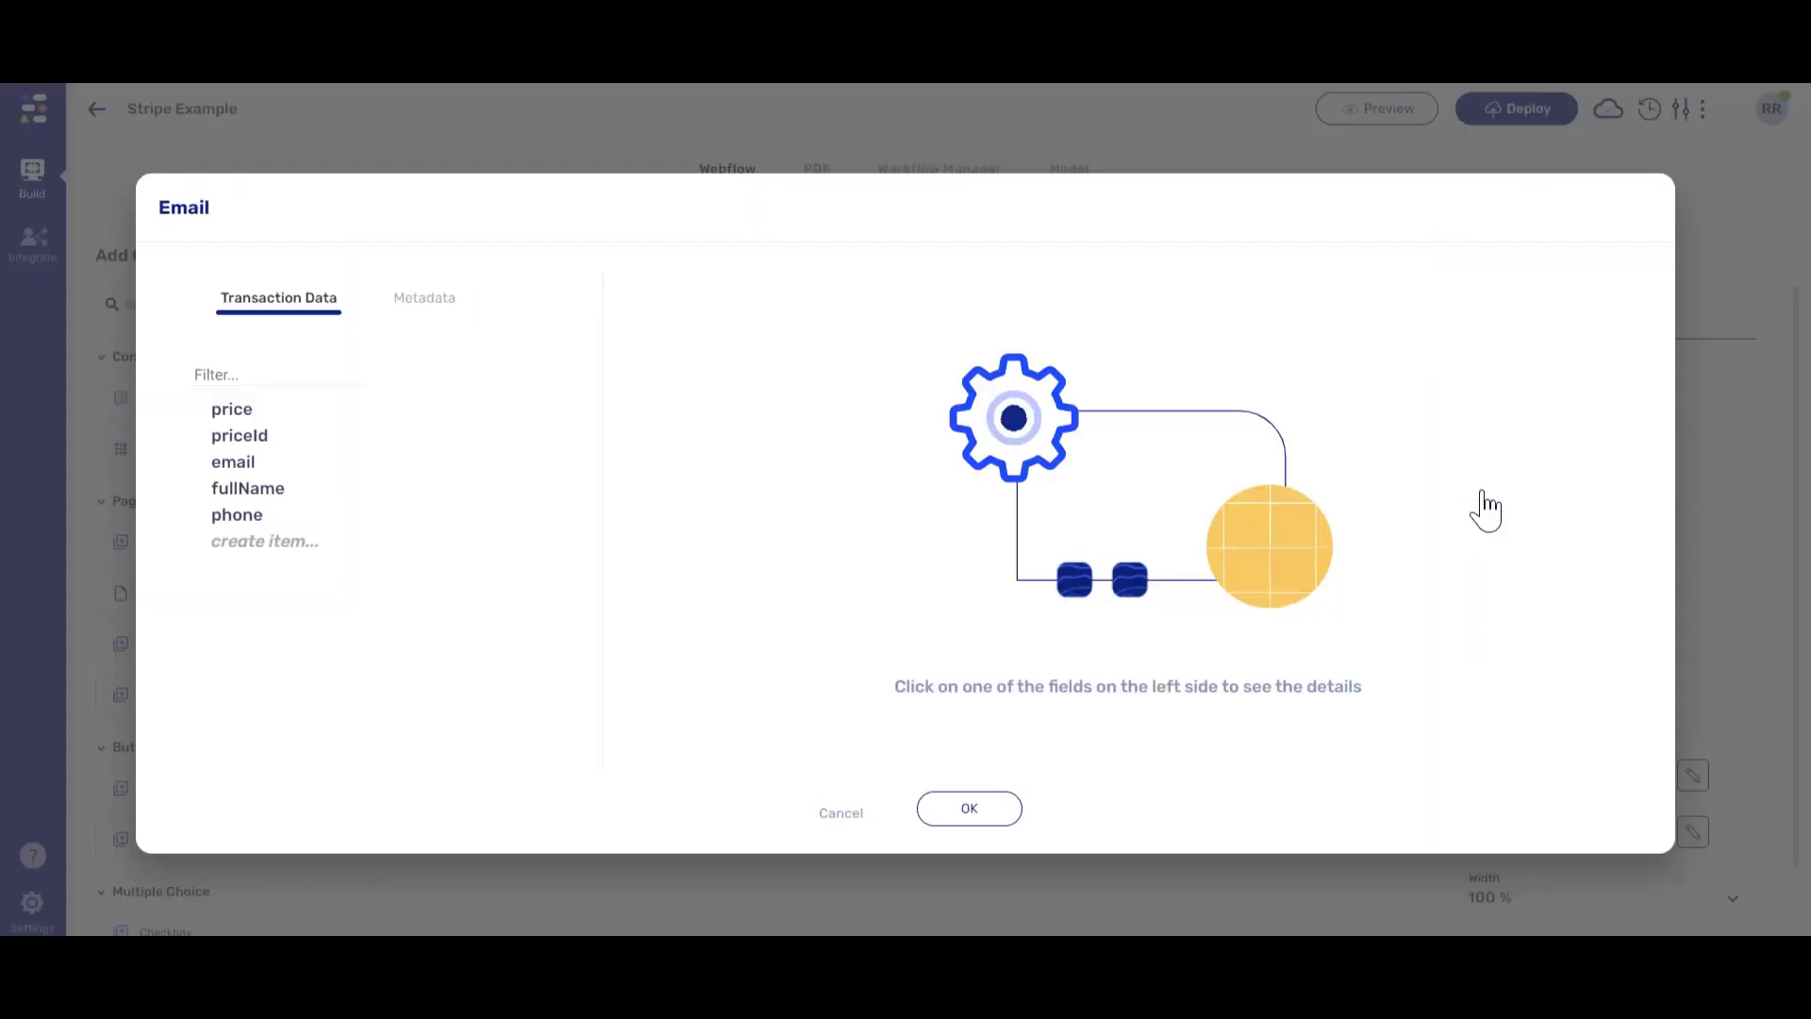
click(245, 462)
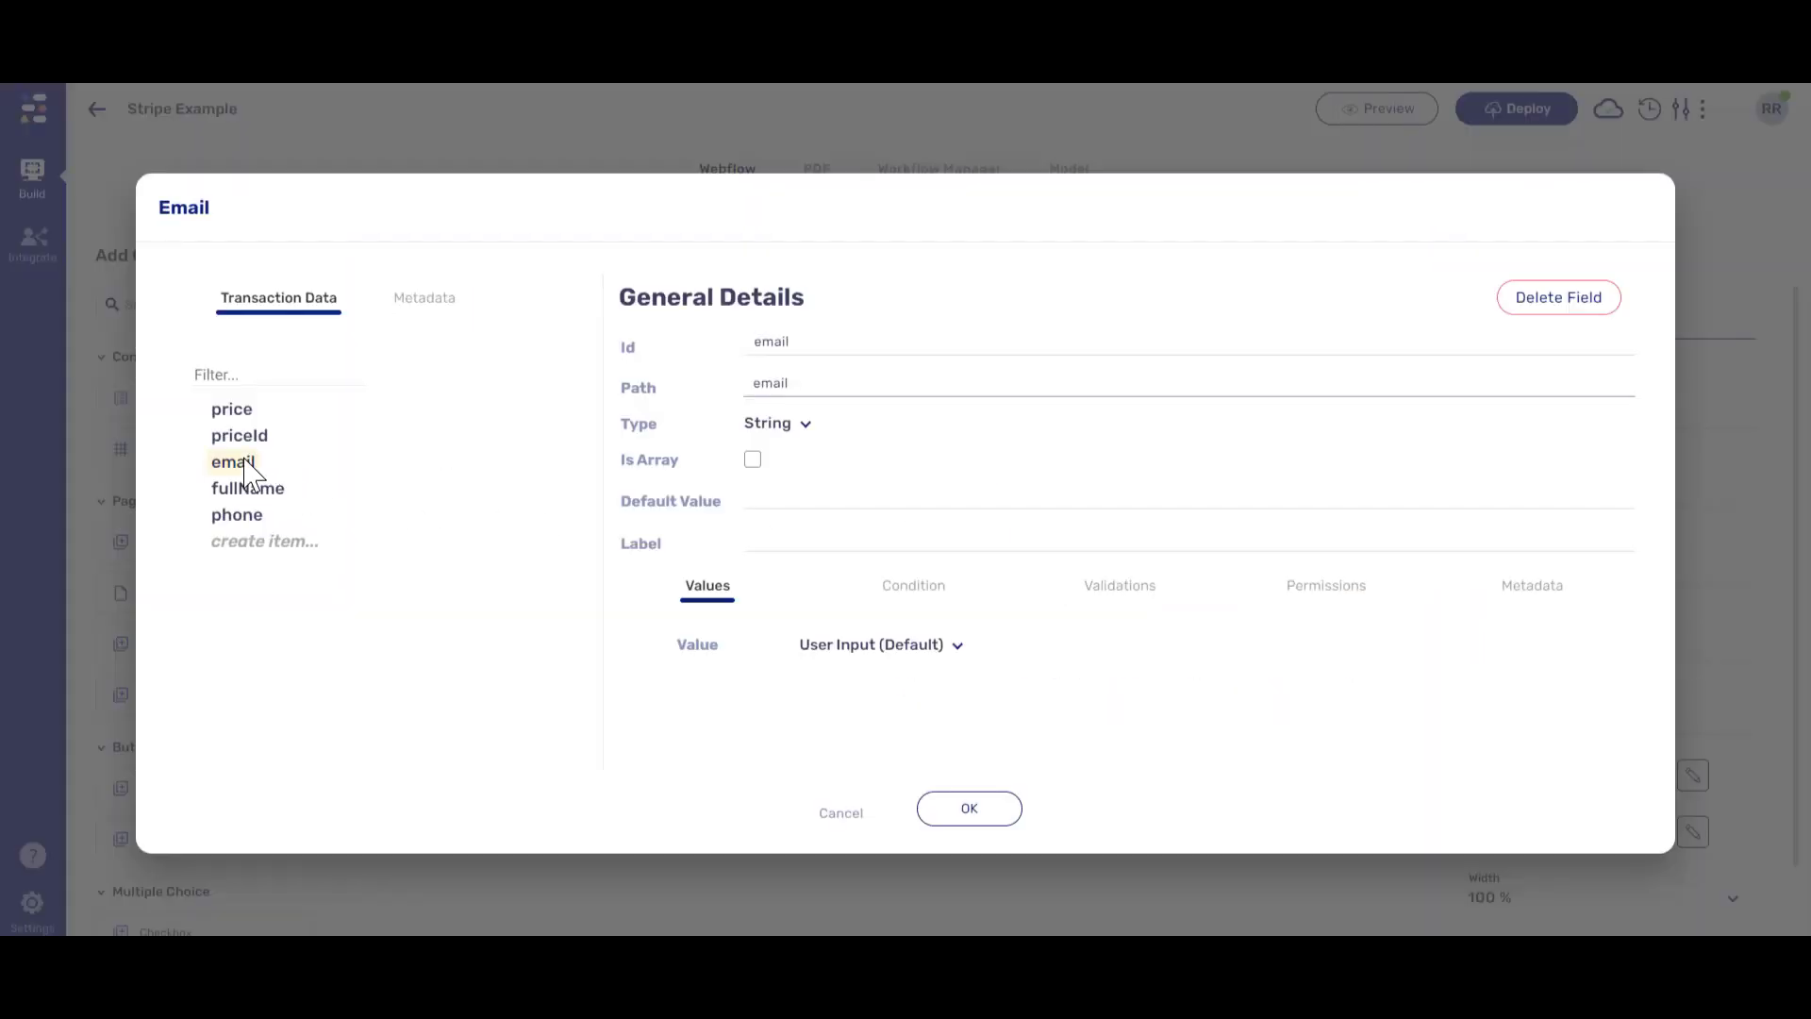
click(962, 809)
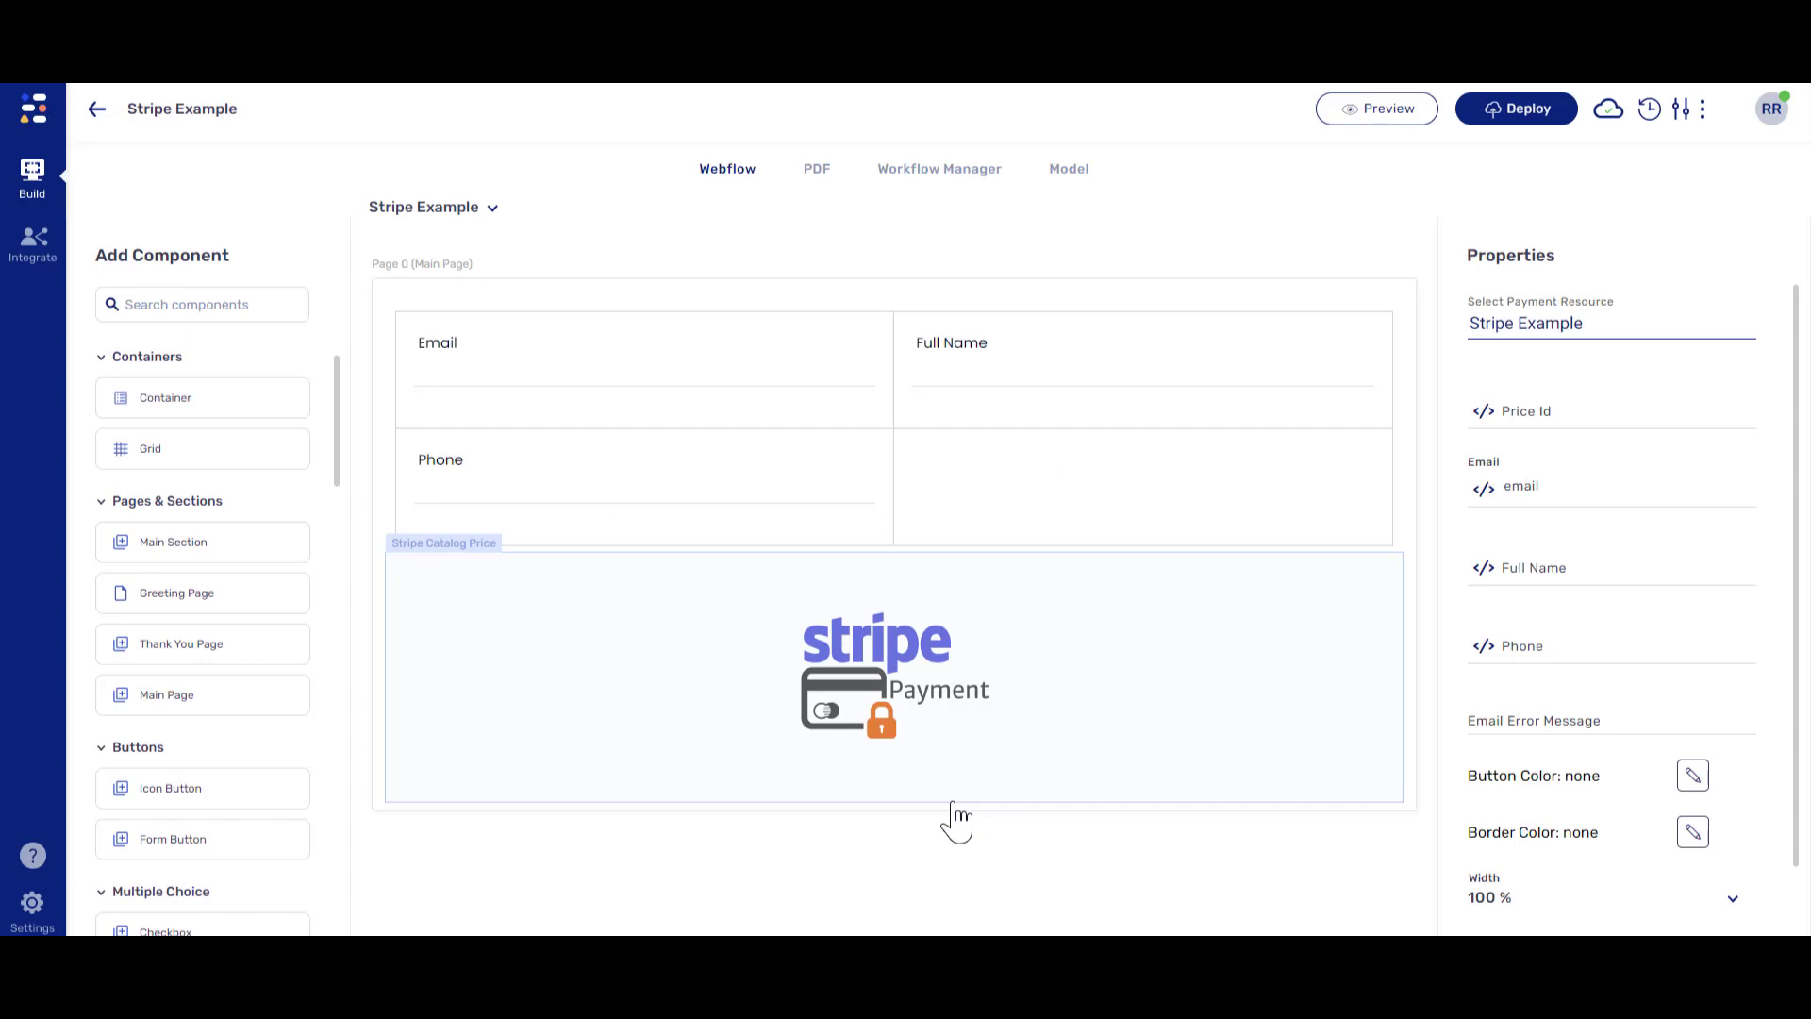
click(1484, 415)
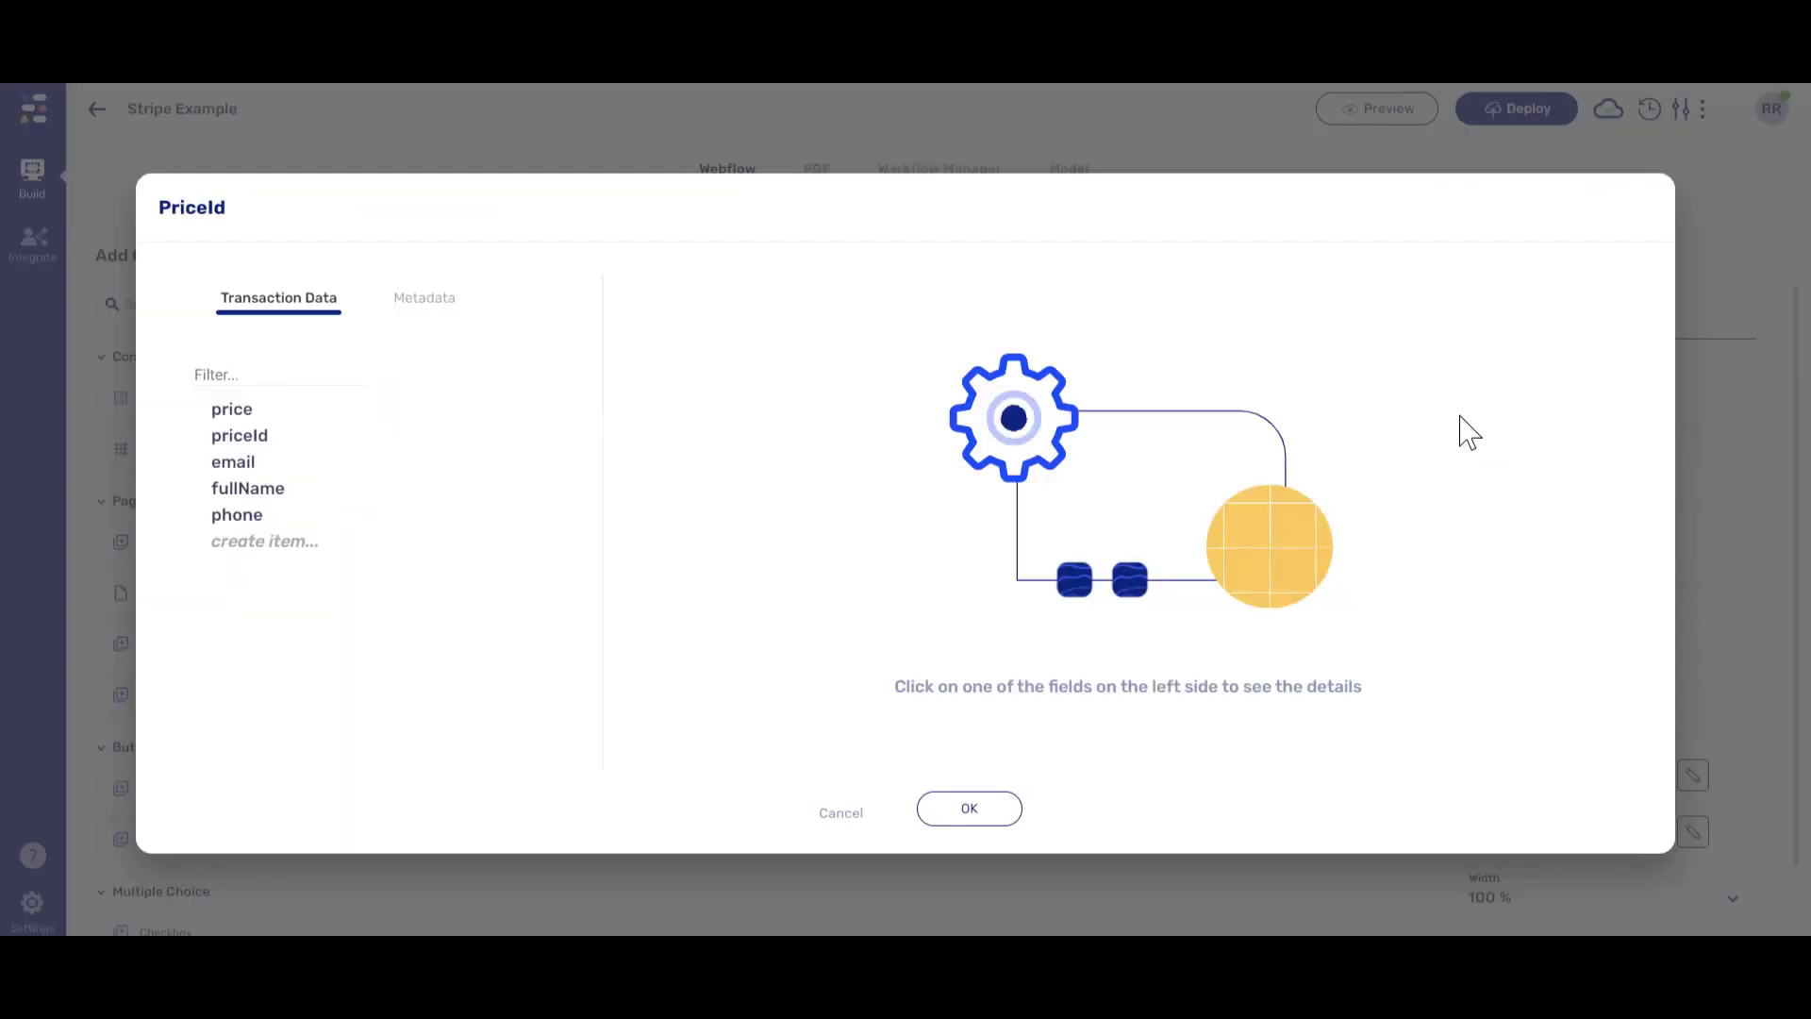
click(260, 438)
click(962, 812)
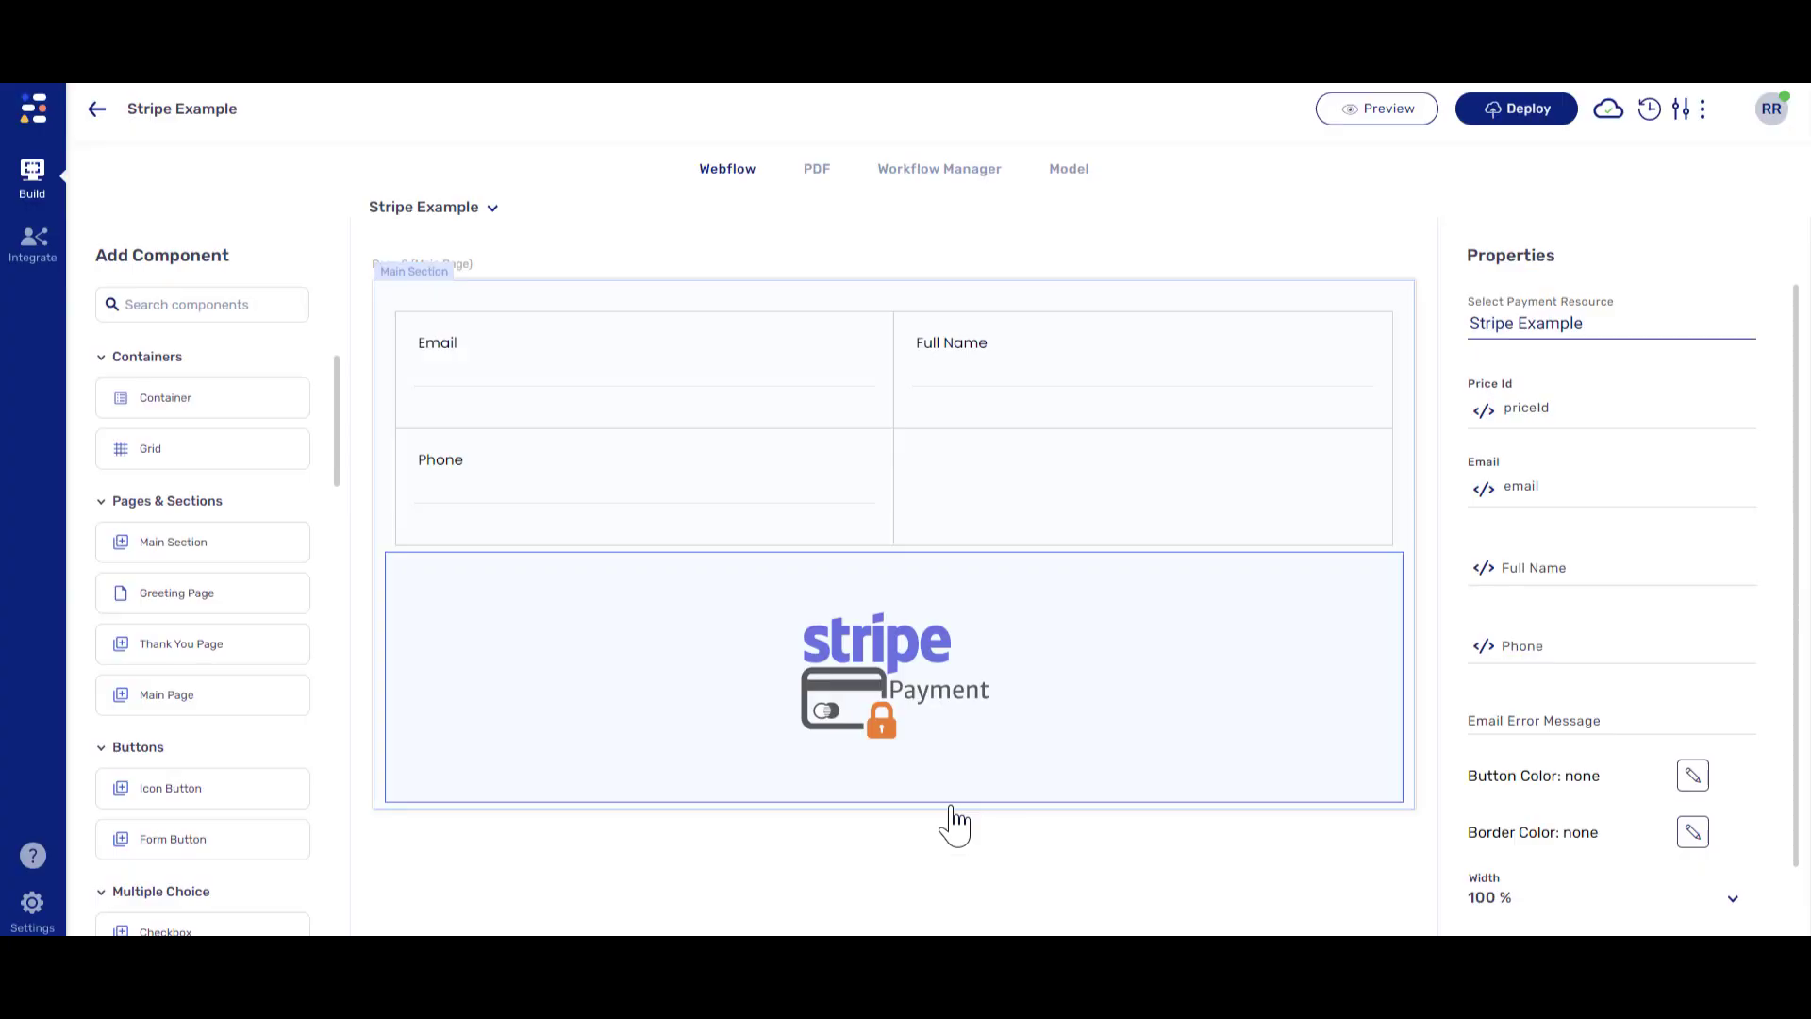
- Bind the Full Name input to fullName and the Phone input to phone
click(995, 406)
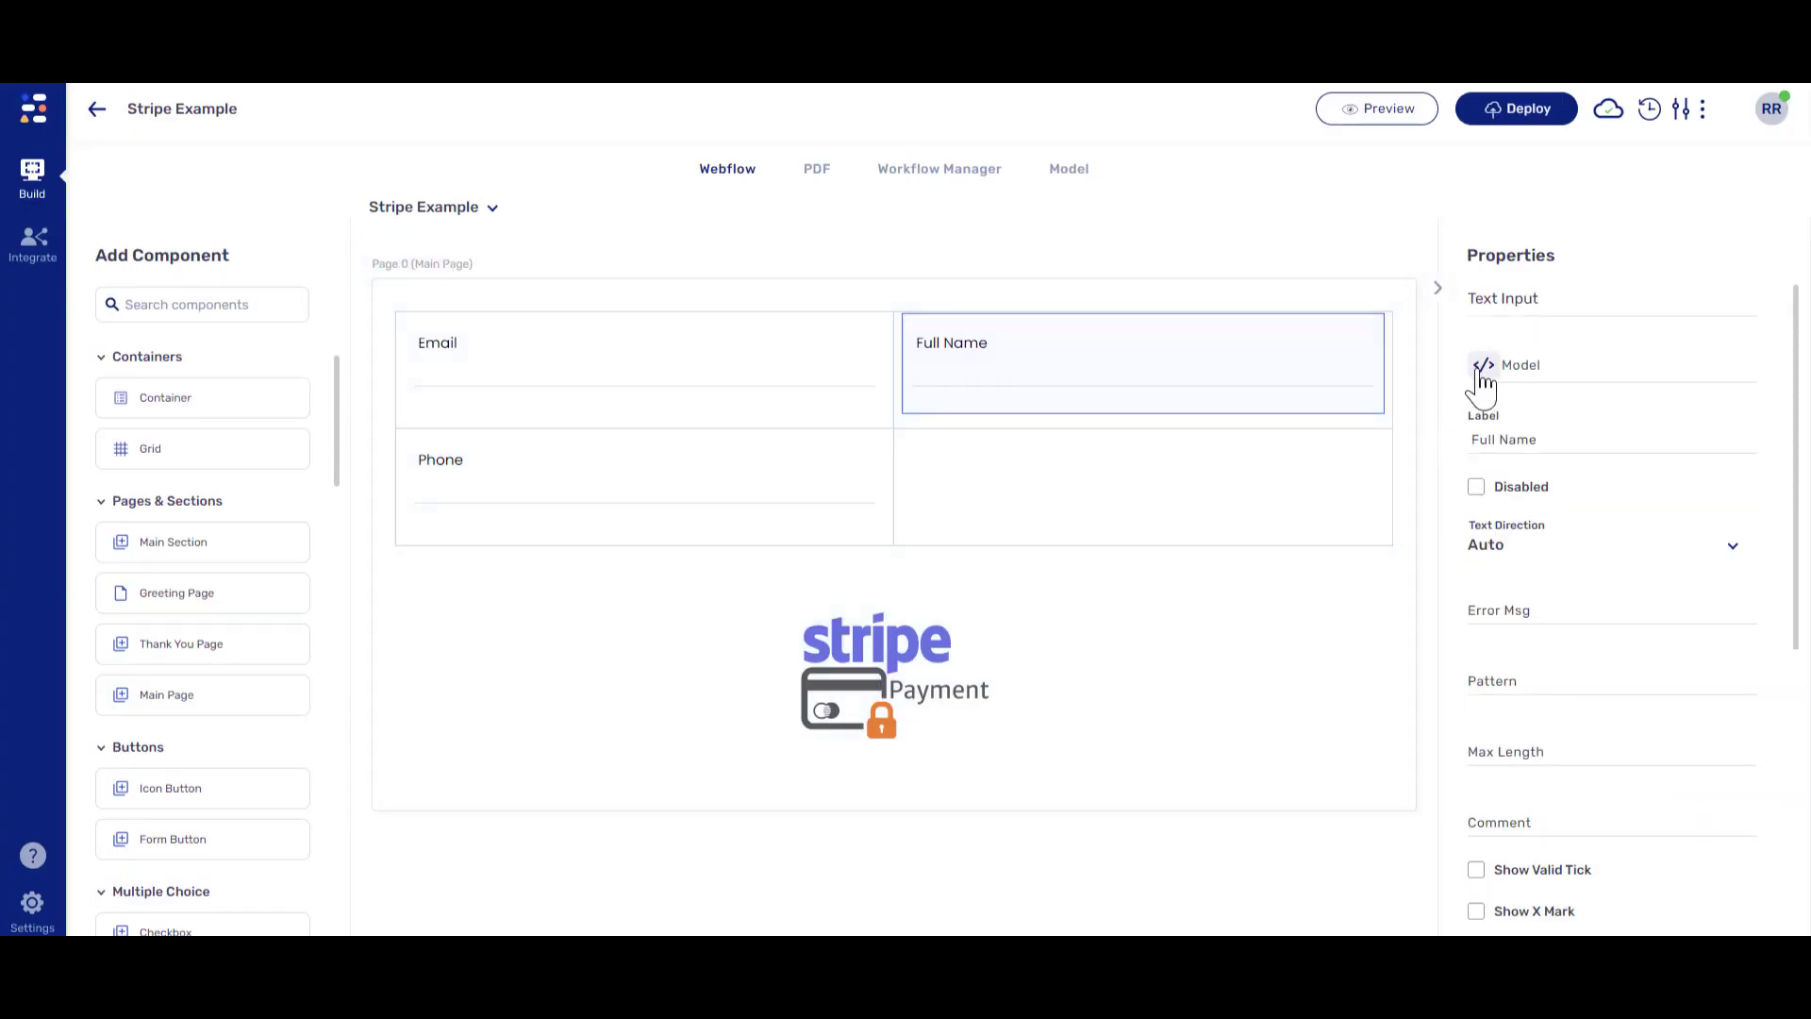
click(1484, 375)
click(281, 490)
click(964, 808)
click(792, 518)
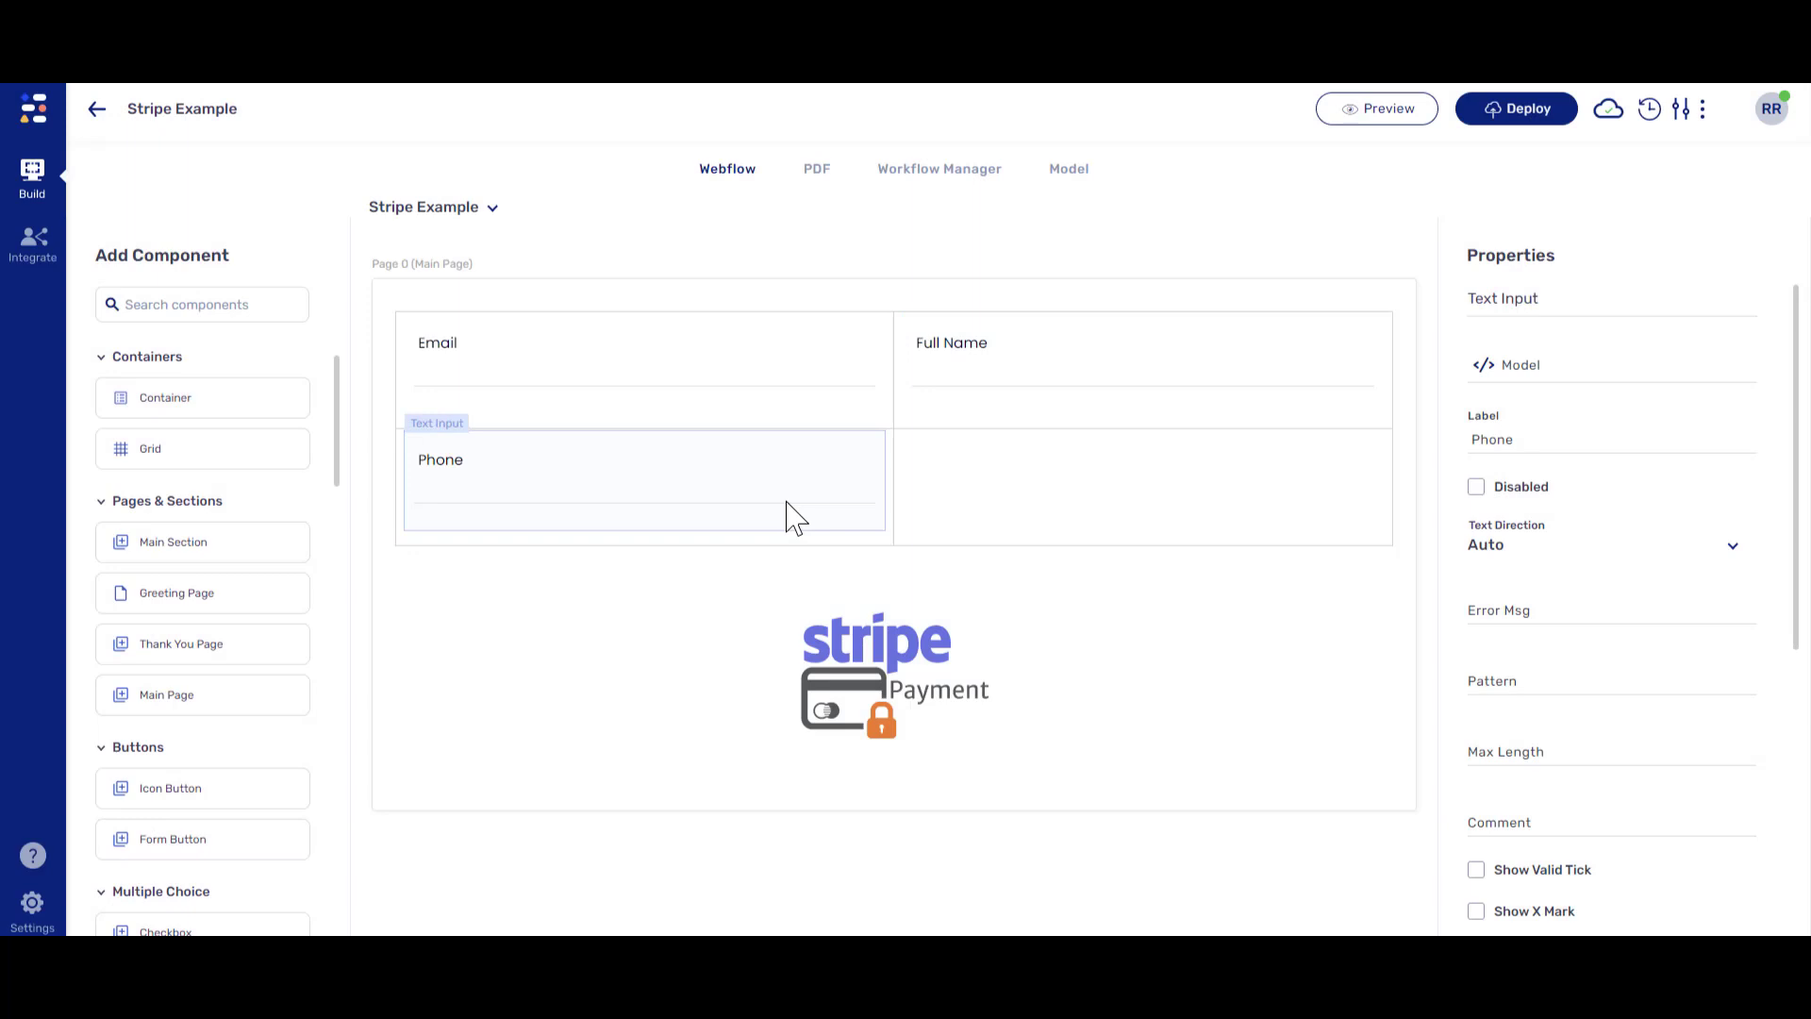
click(1484, 373)
click(249, 517)
click(1002, 809)
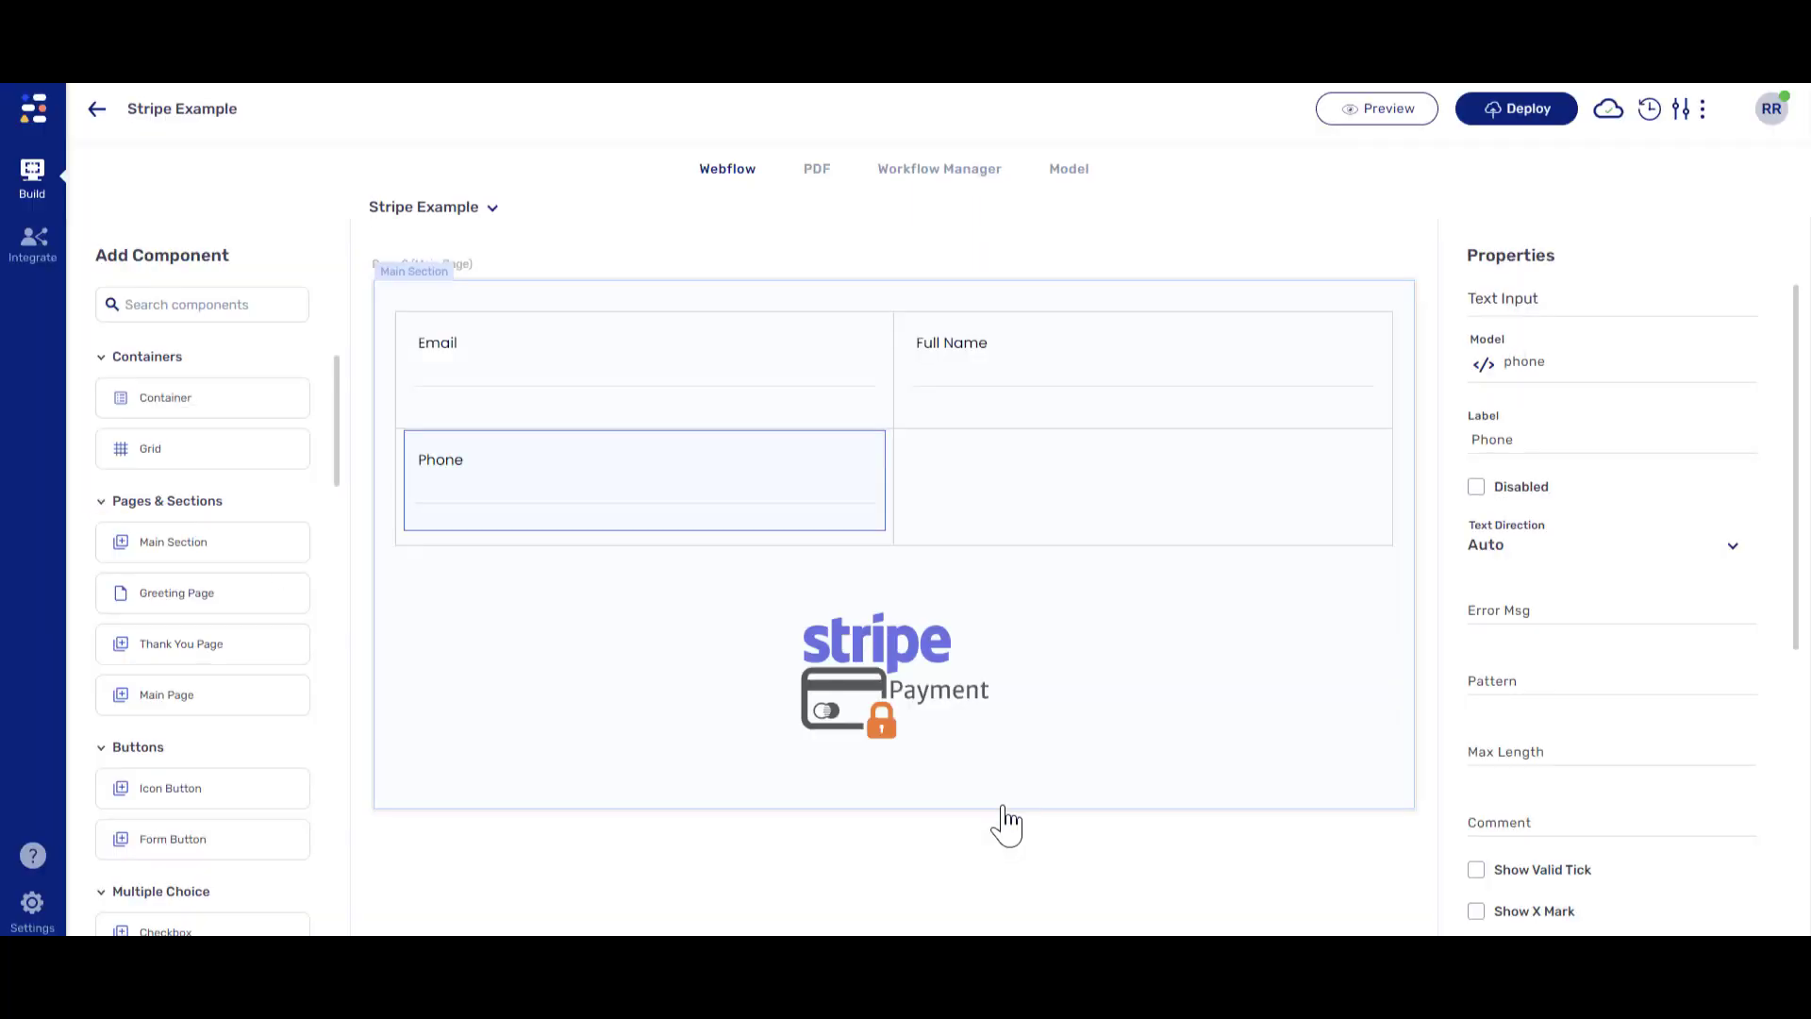
- Bind the Stripe payment's Full Name to fullName and its Phone to phone
click(1019, 732)
click(1486, 567)
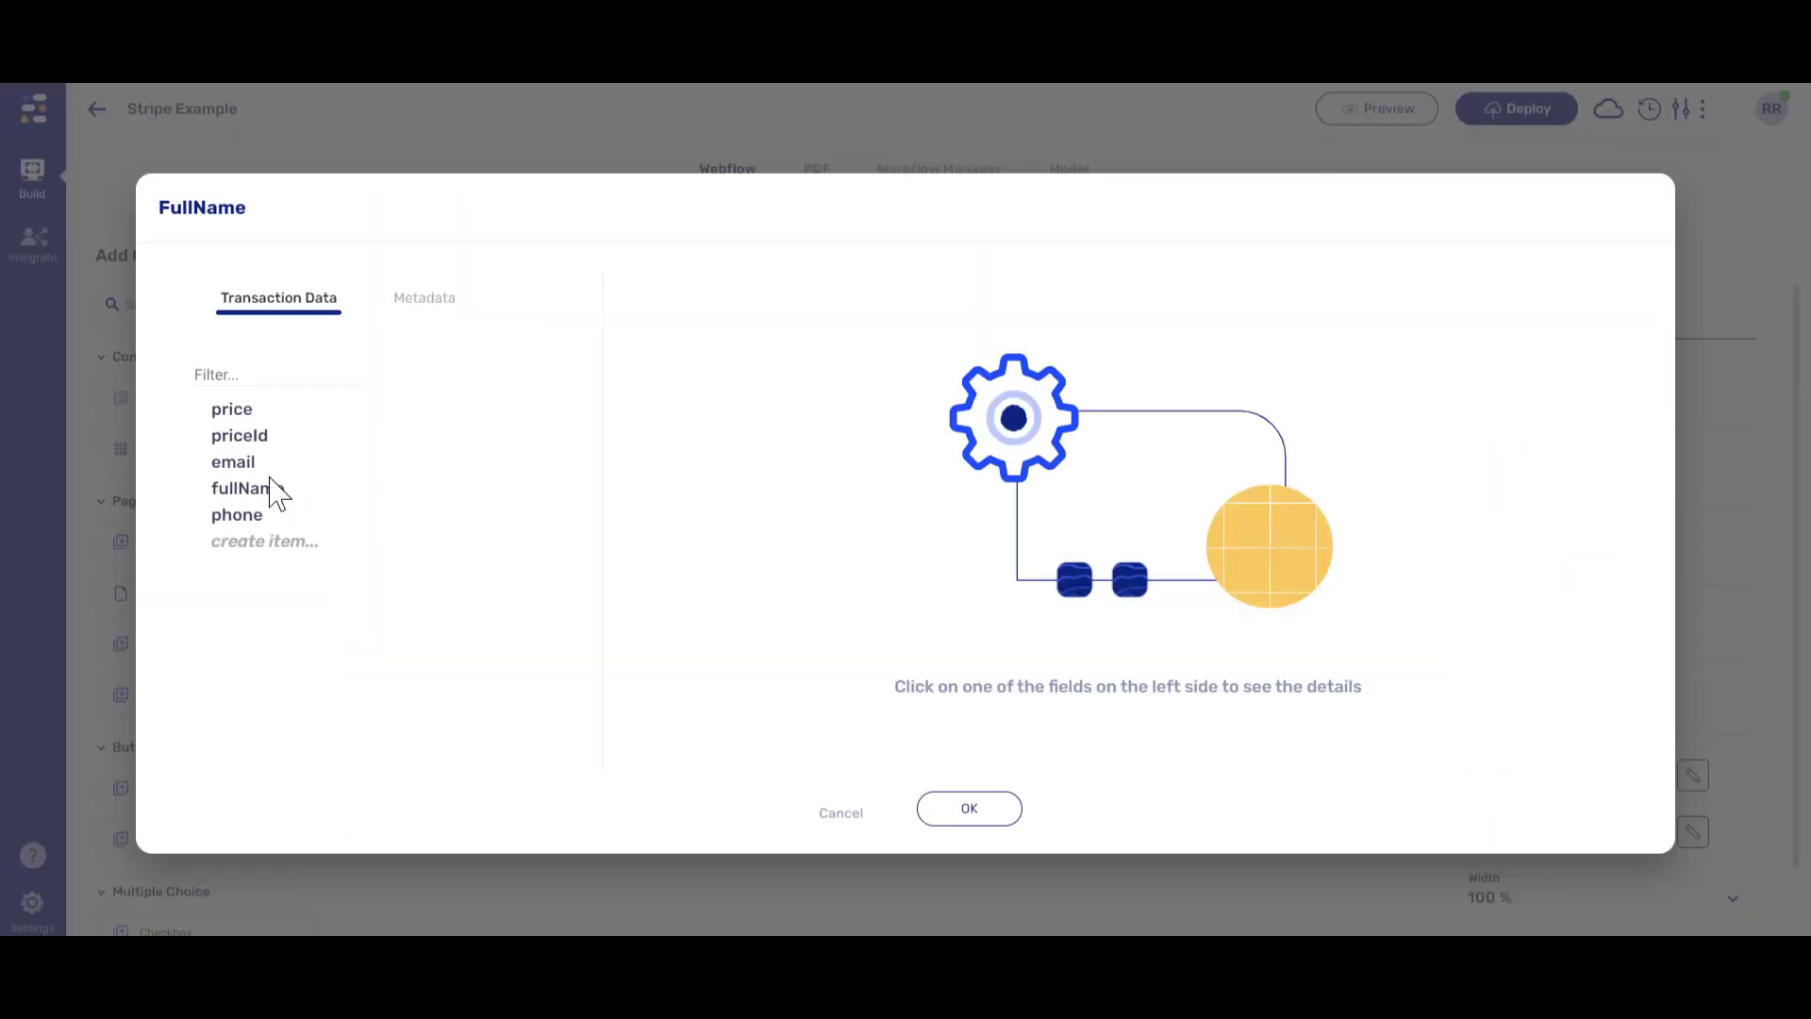
click(271, 488)
click(955, 811)
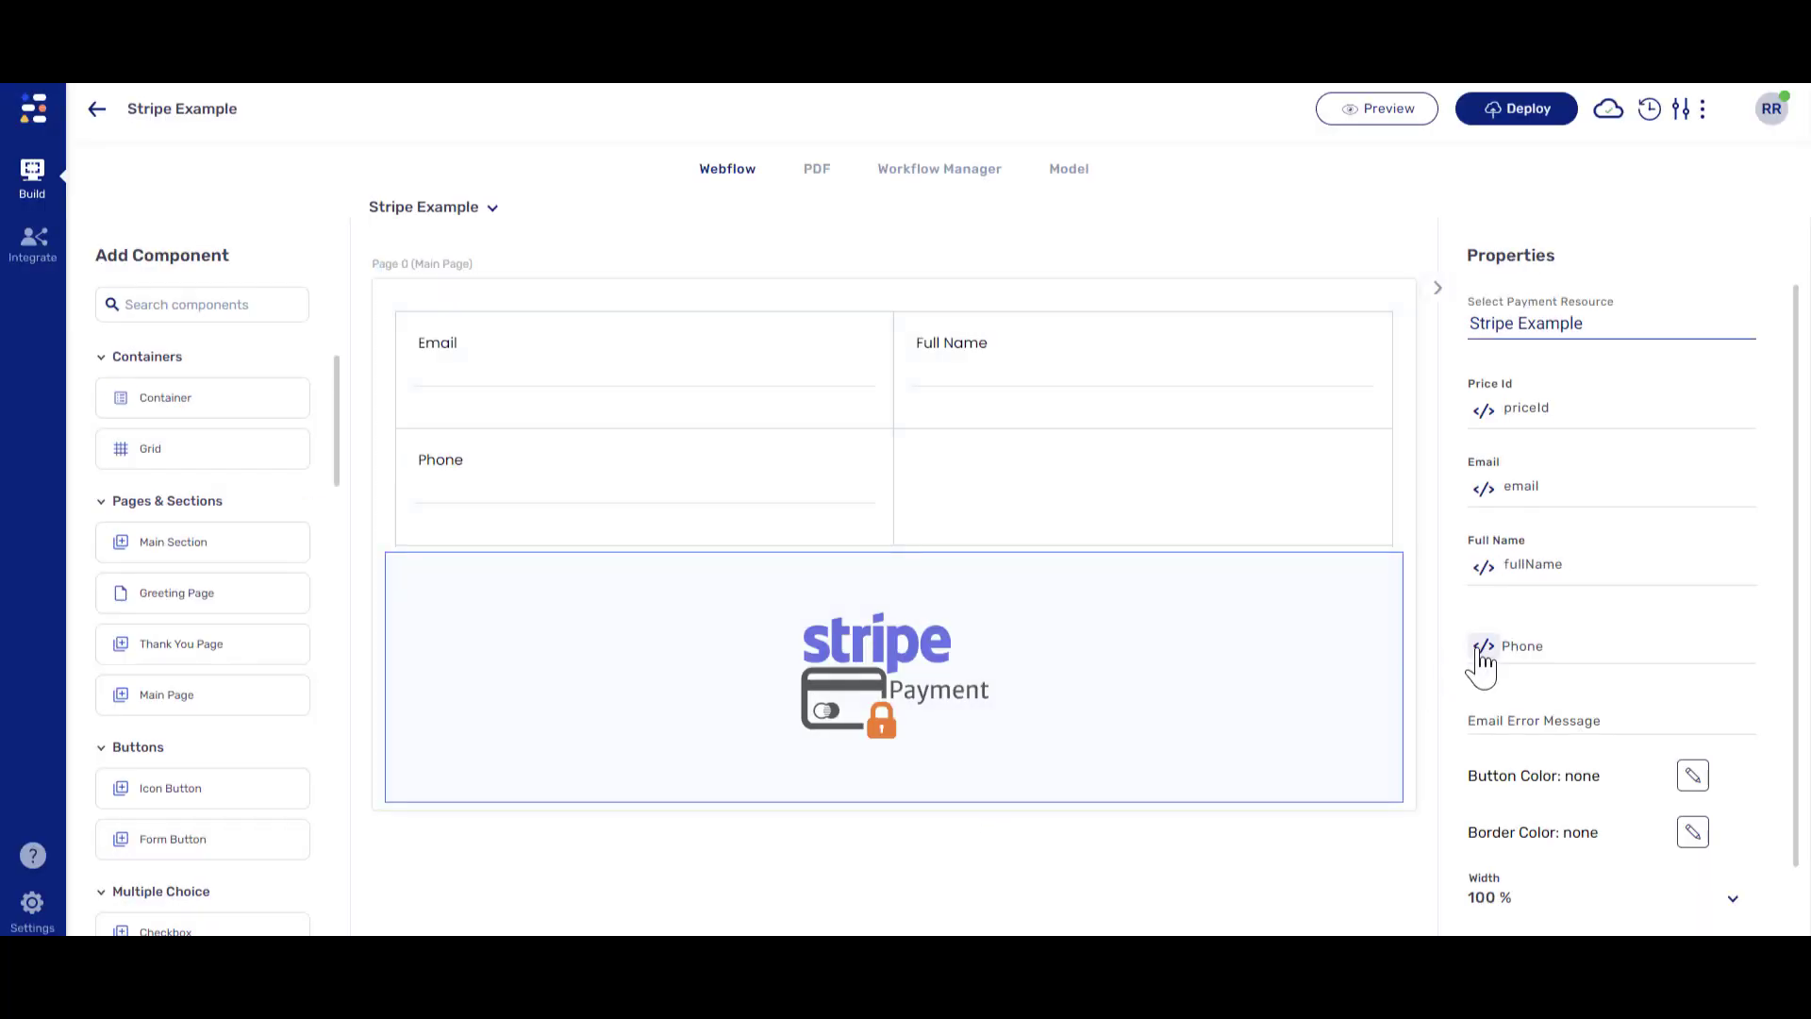
click(1482, 651)
click(244, 516)
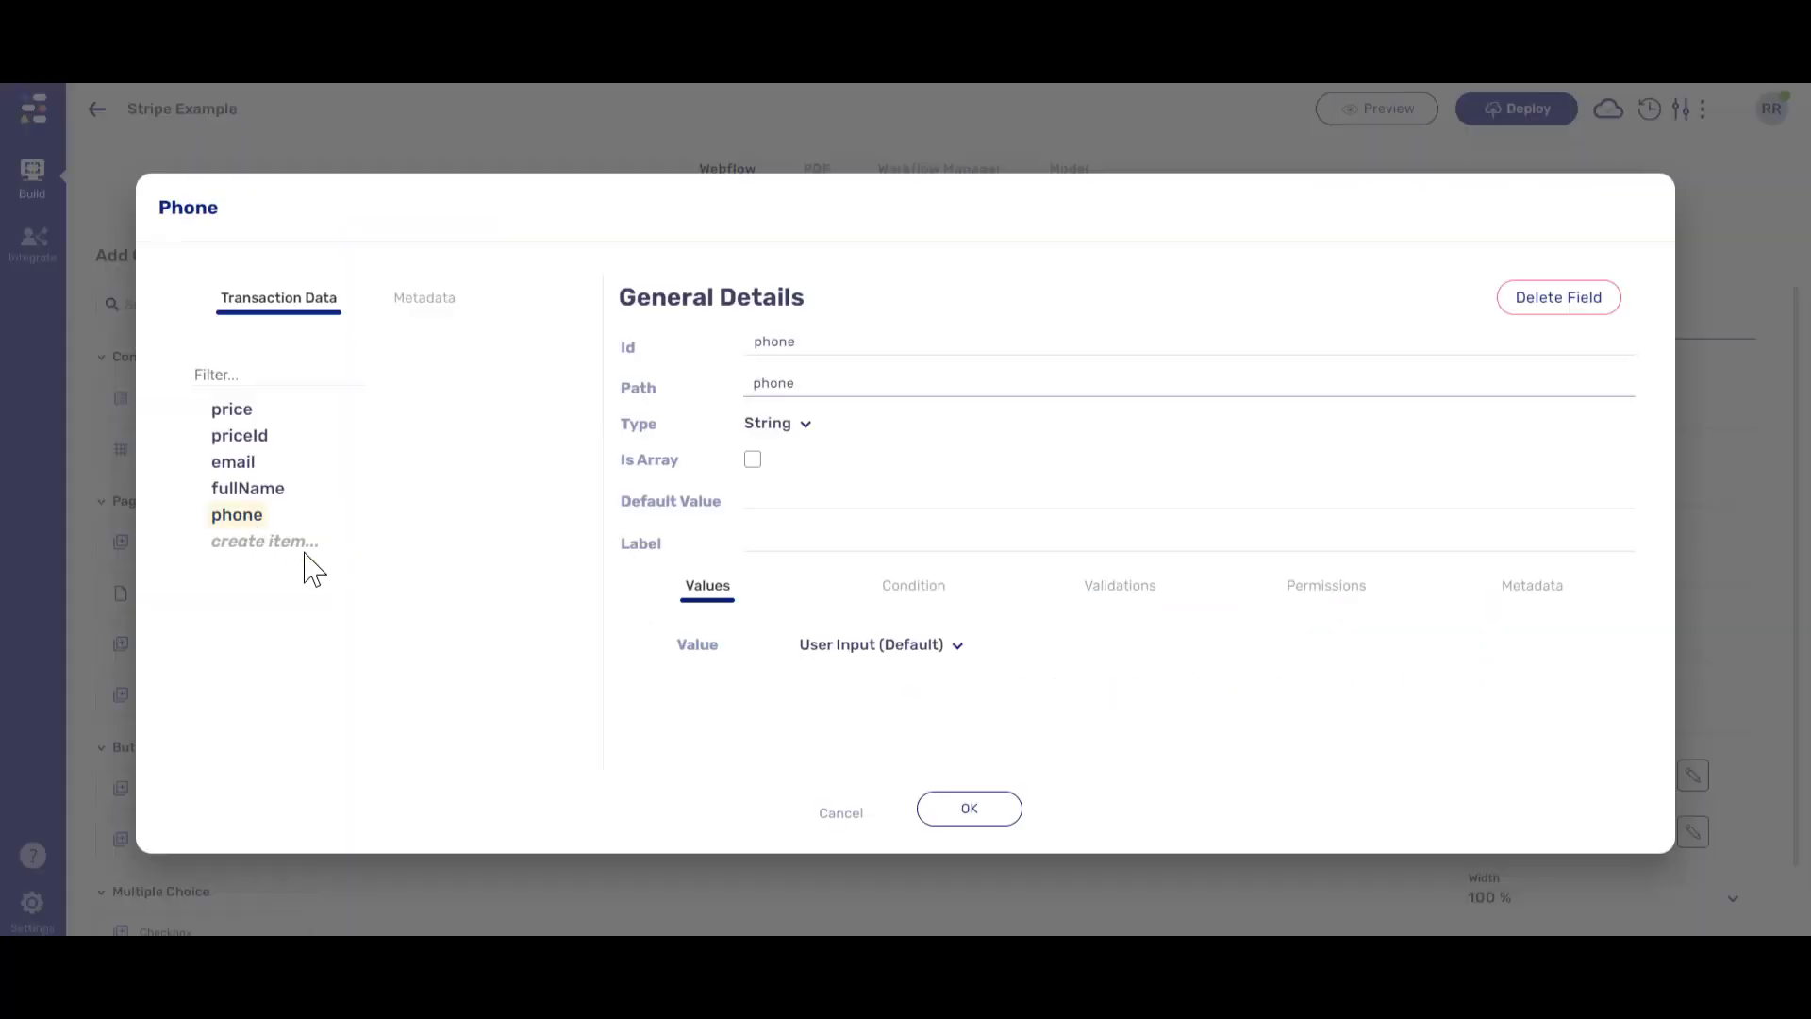
click(970, 810)
click(1516, 109)
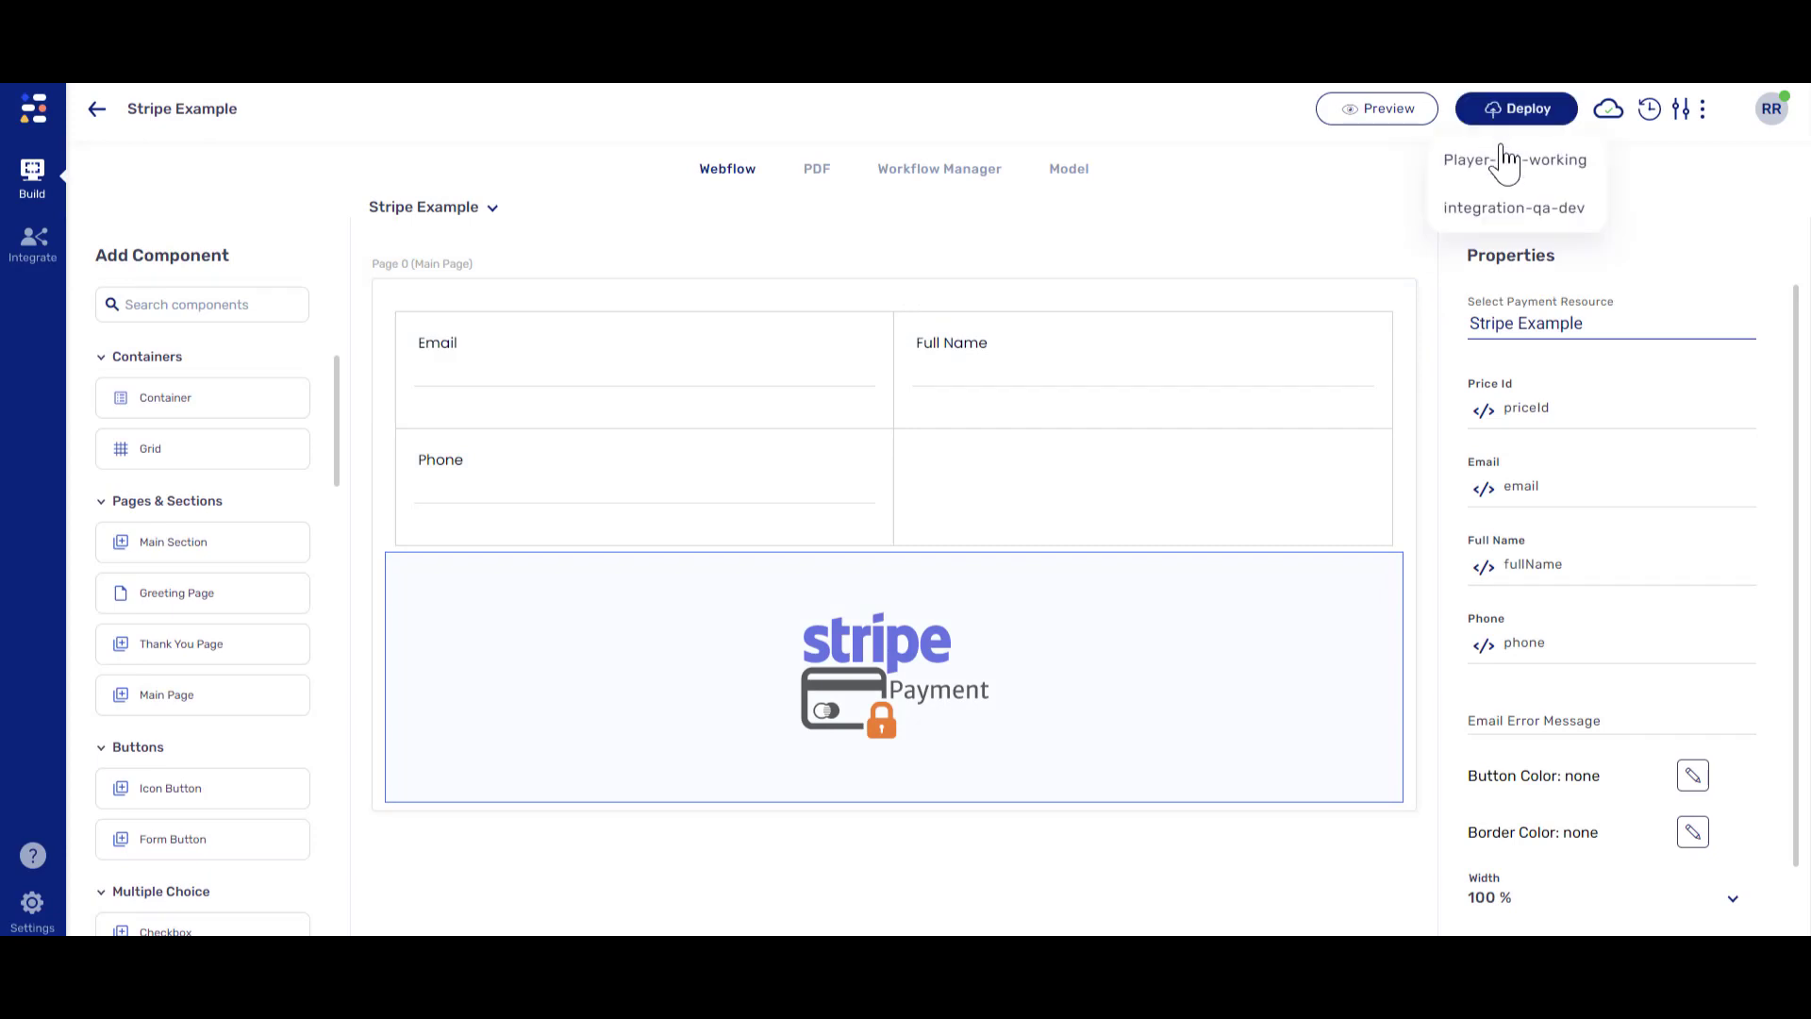
- Deploy the form to integration-qa-dev and preview it there
click(1509, 207)
click(1411, 118)
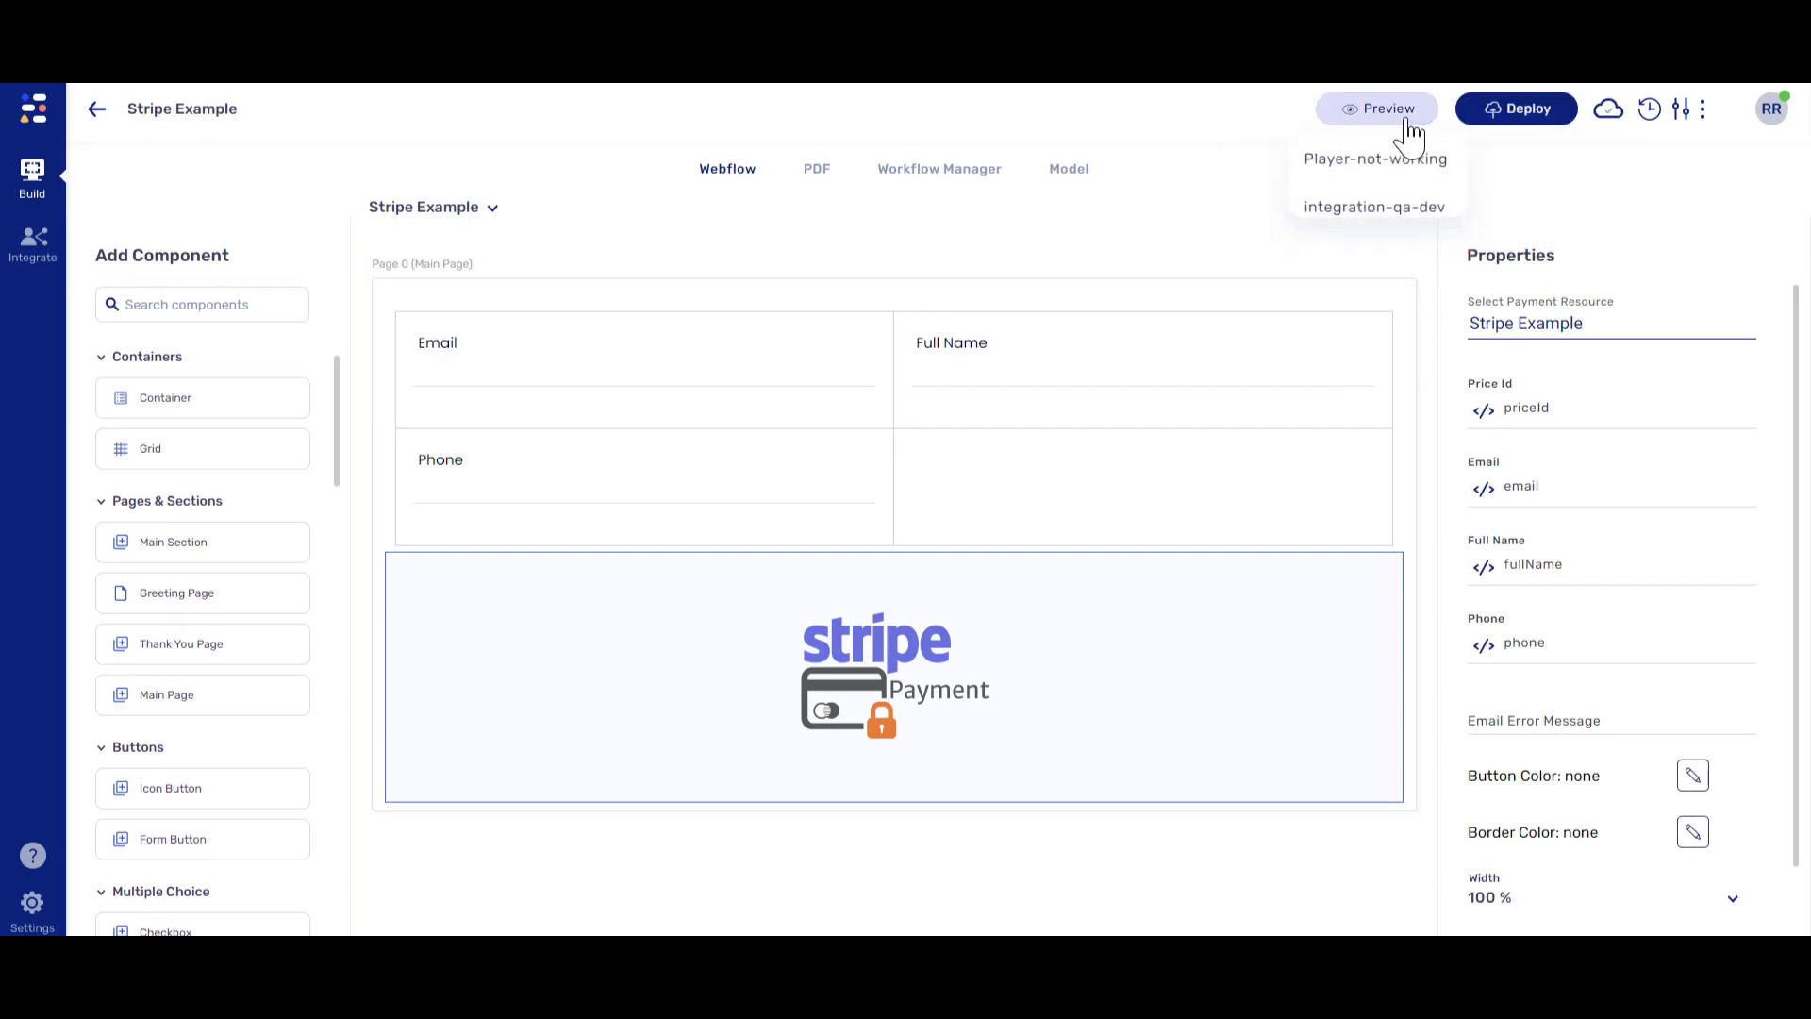
click(1364, 209)
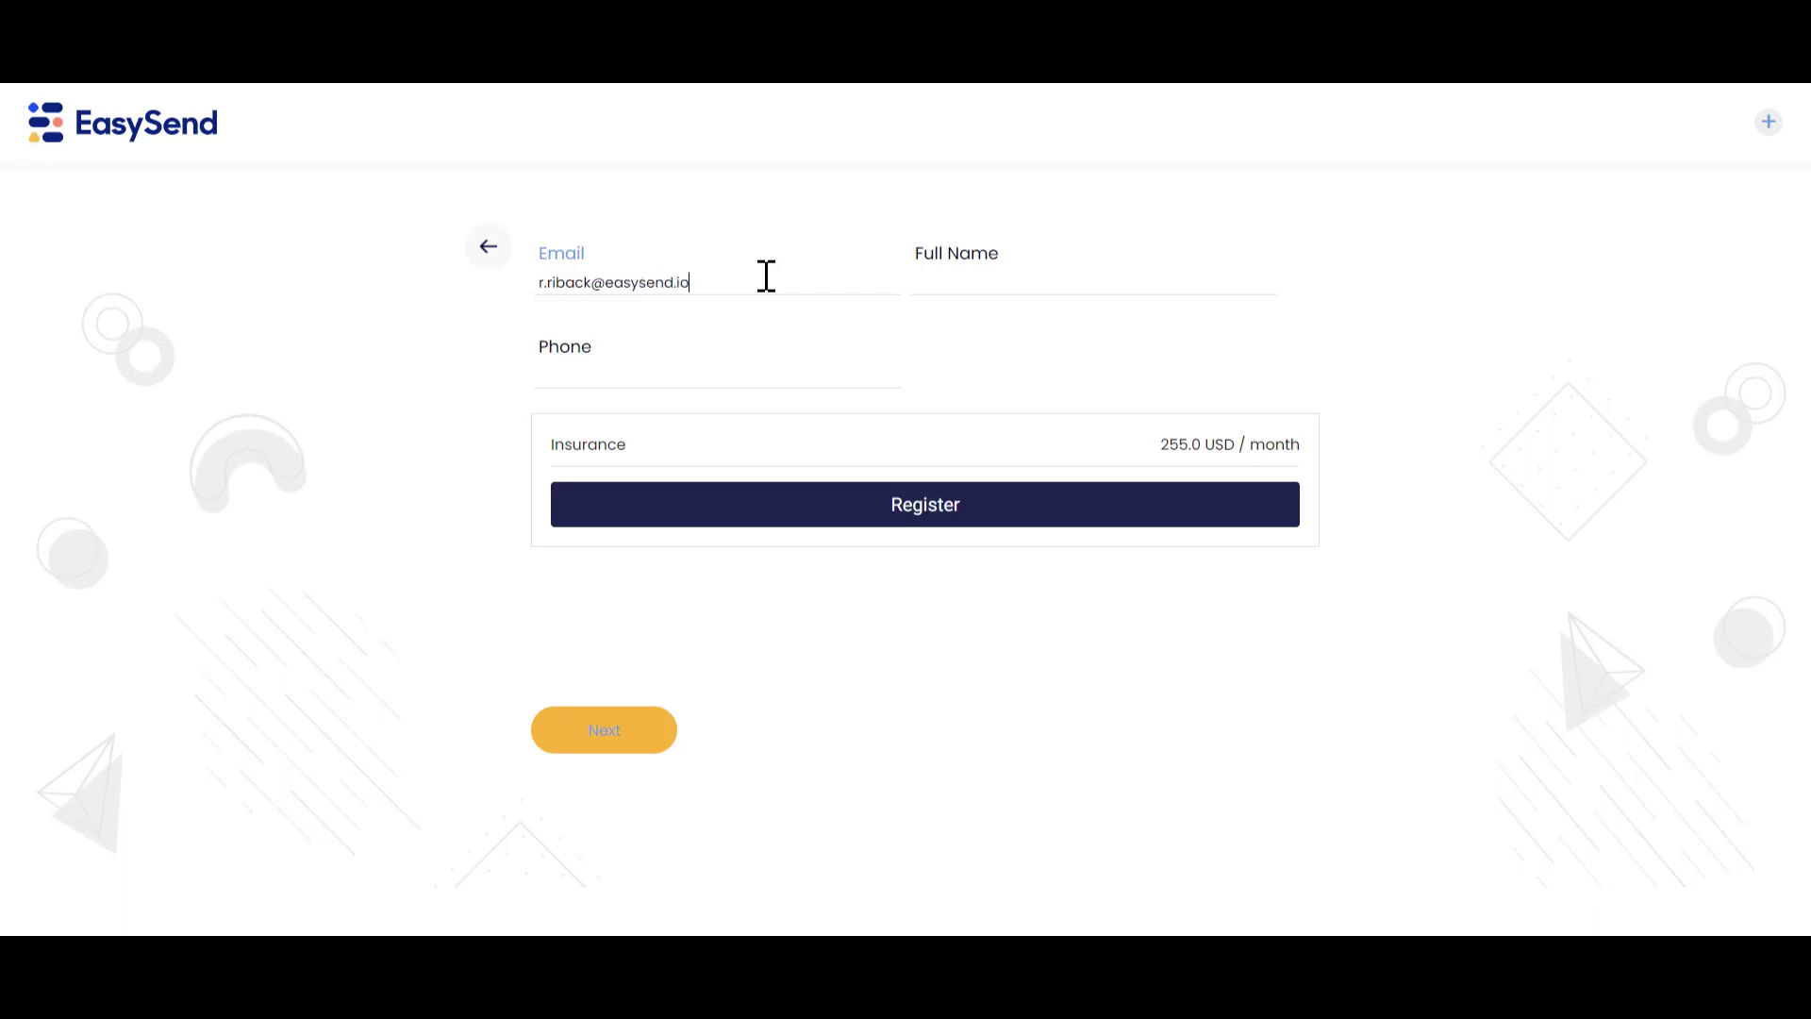
- Fill in the payer's full name and phone number, then register
click(954, 274)
text(obbins)
click(797, 369)
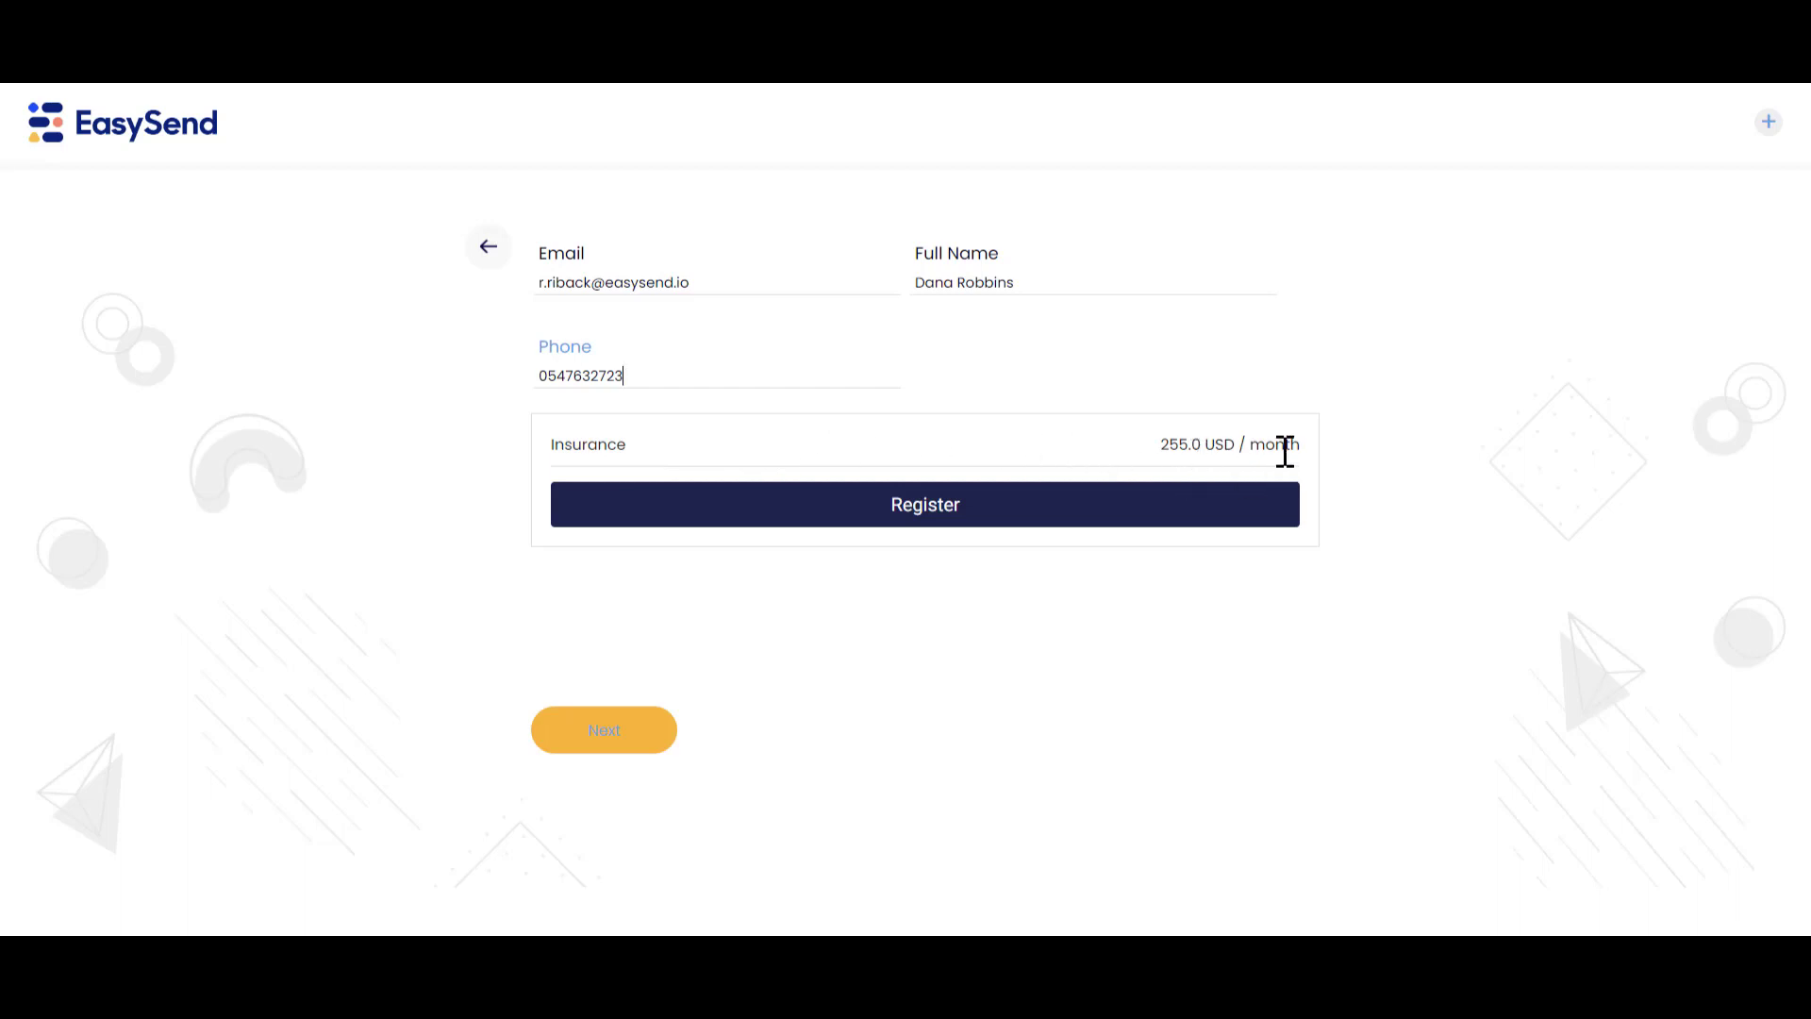
click(1038, 518)
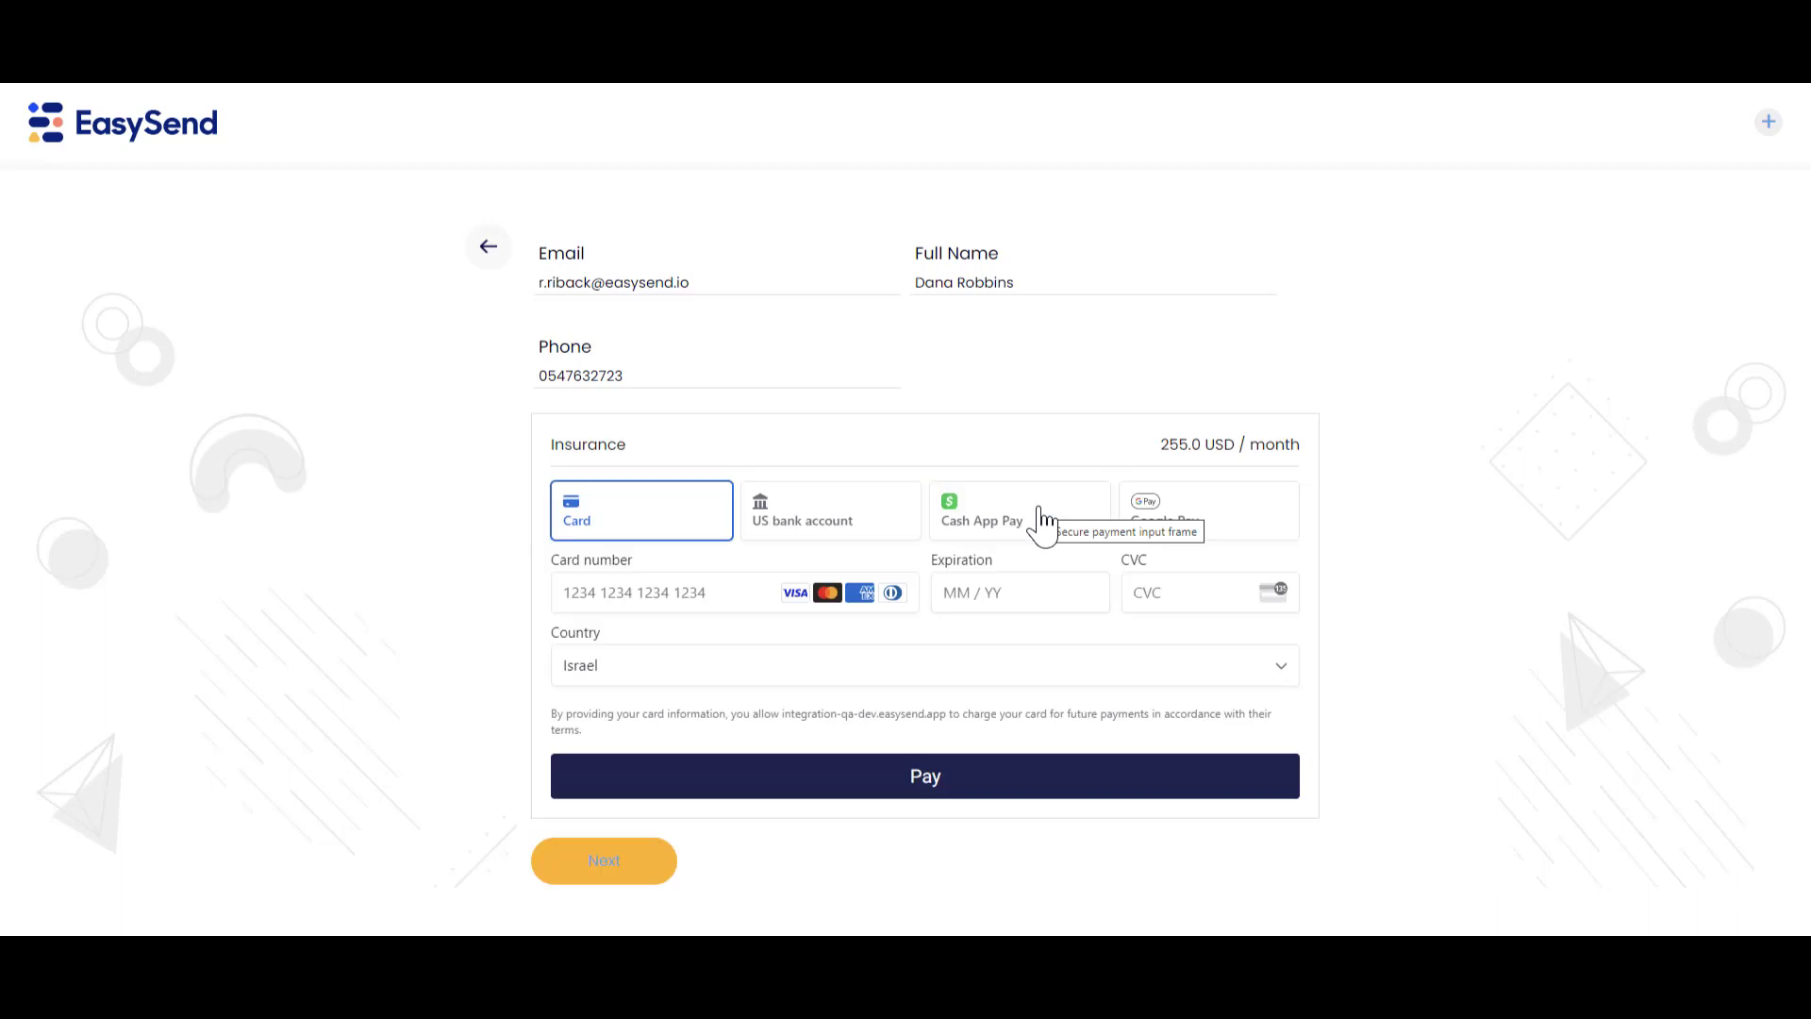
click(694, 599)
text(4242424242424242)
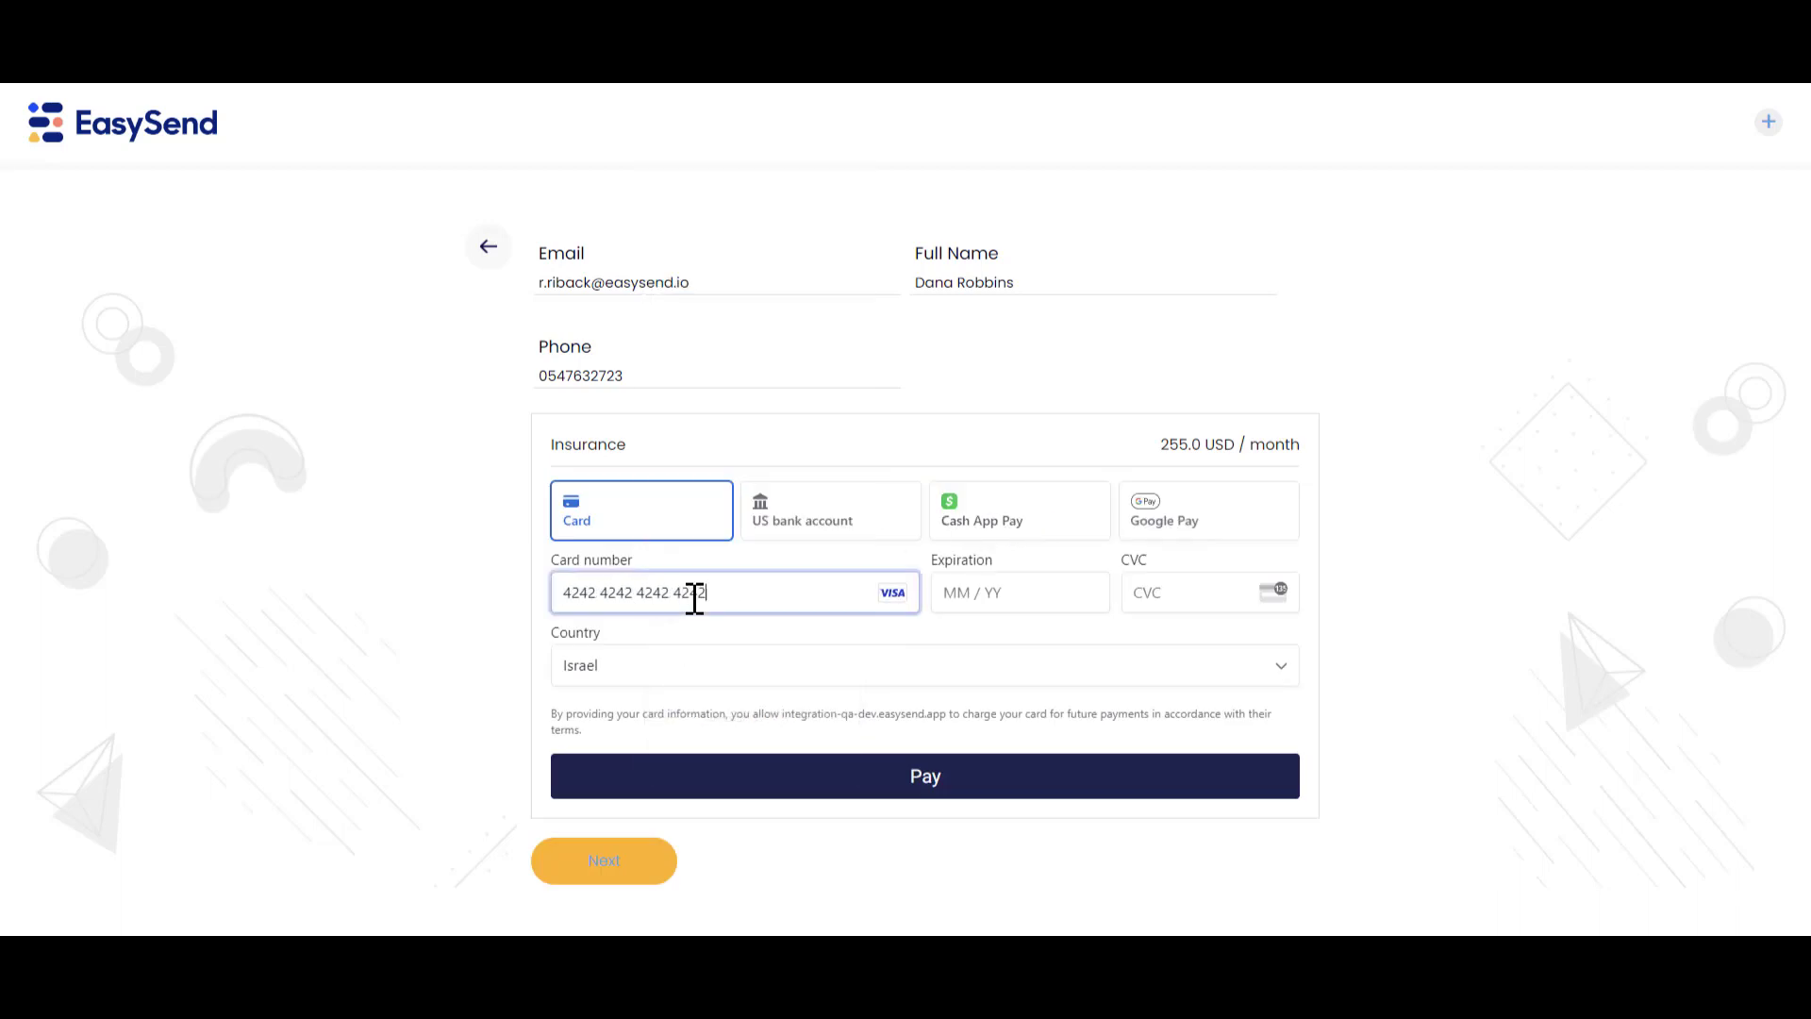
click(951, 597)
text(052)
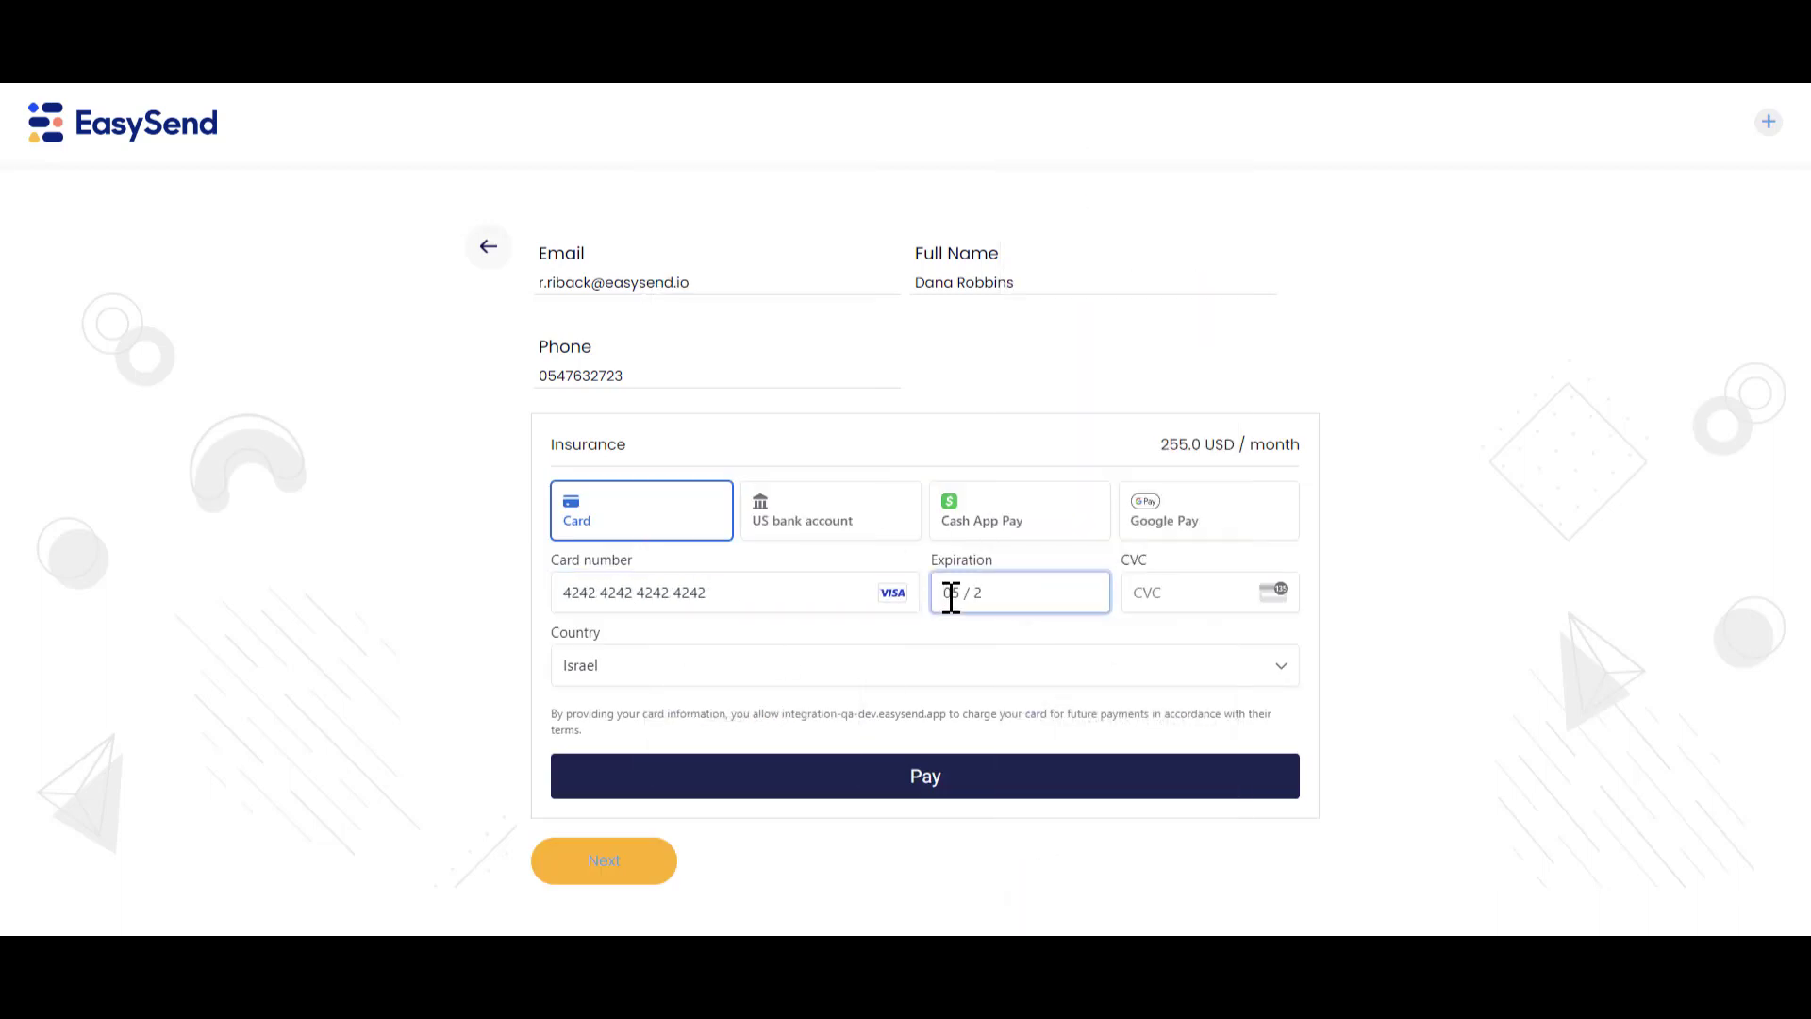
text(912)
text(3)
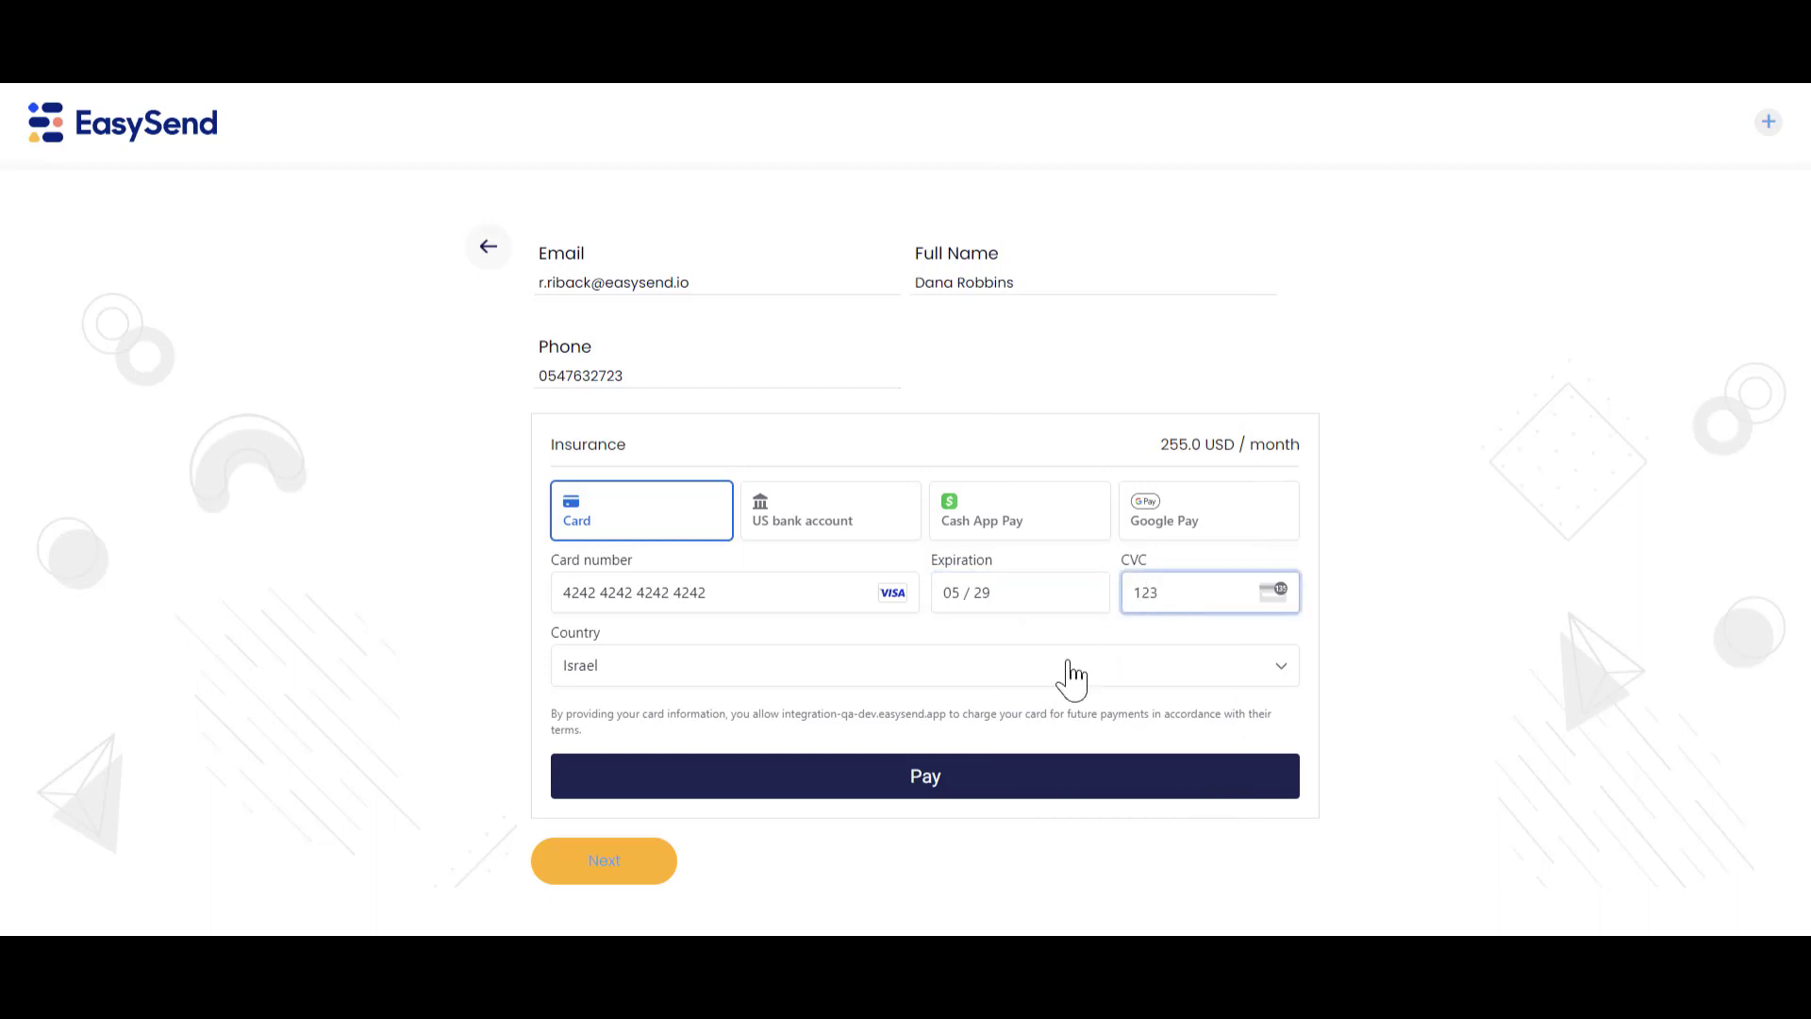
click(941, 775)
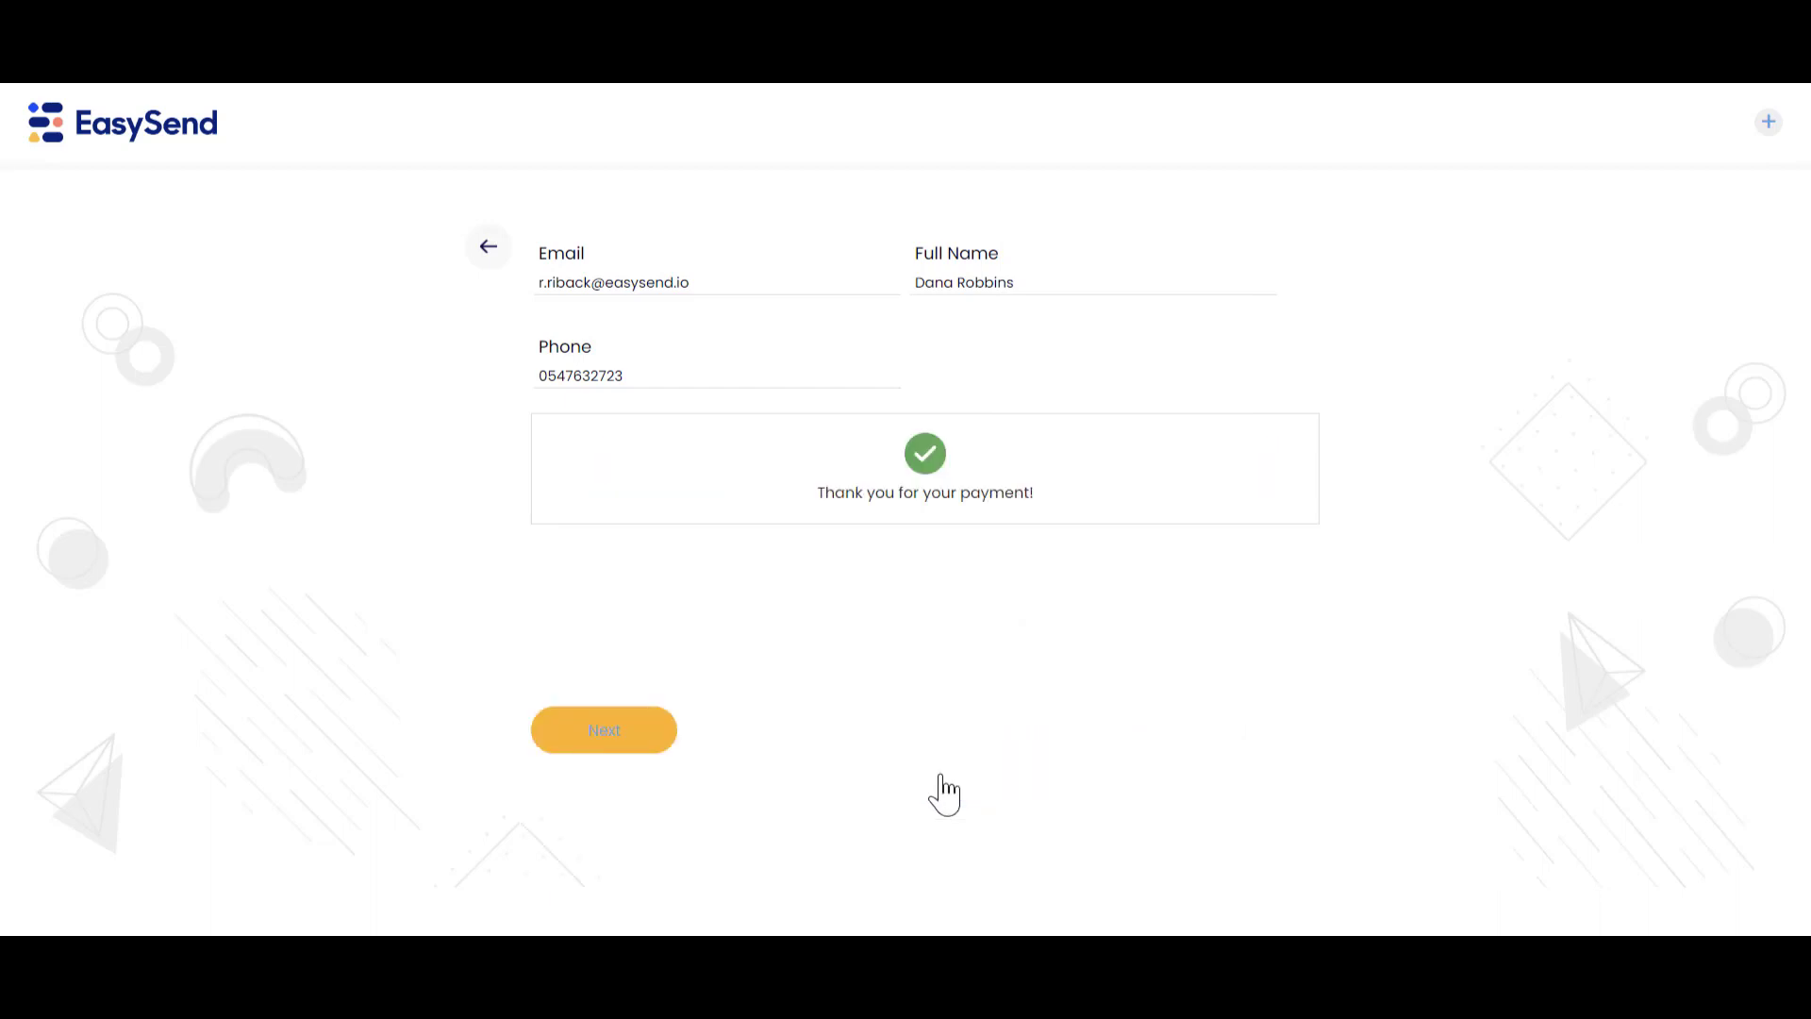